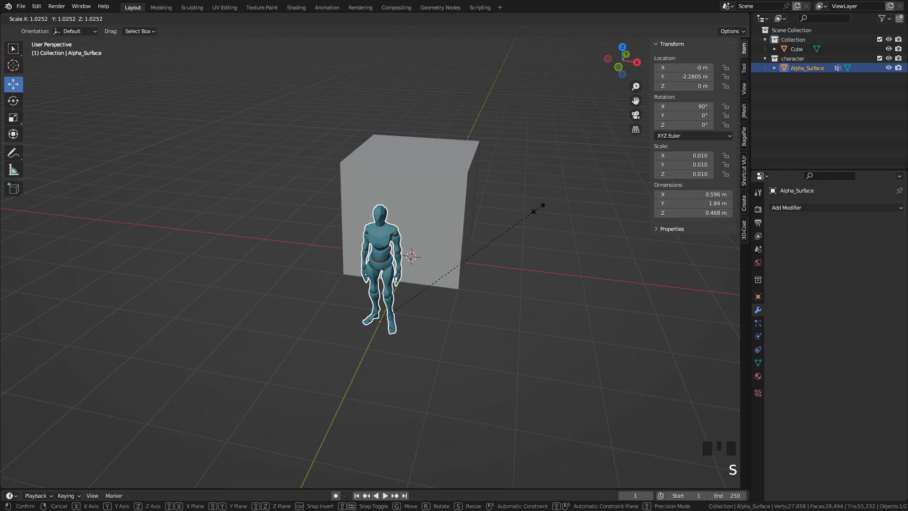
# Scale the character model uniformly to a height of about 1.83 m
pyautogui.click(458, 227)
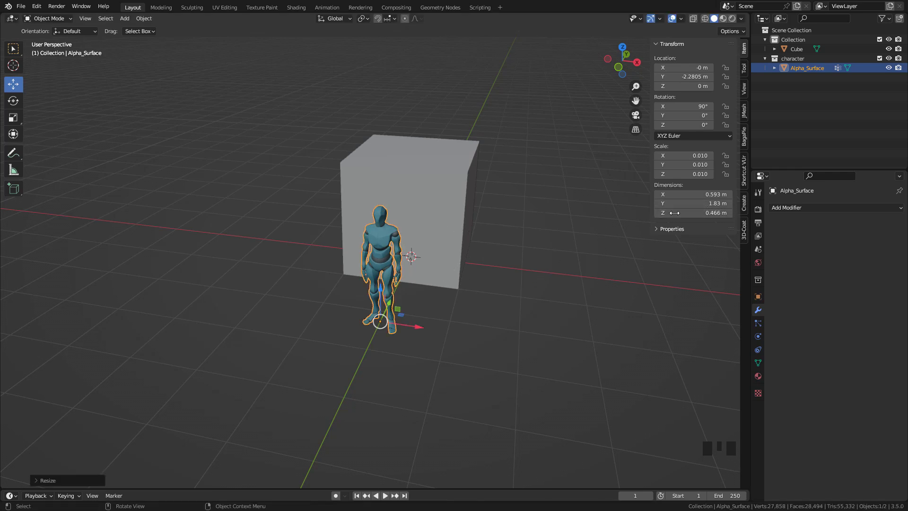
pyautogui.press('s')
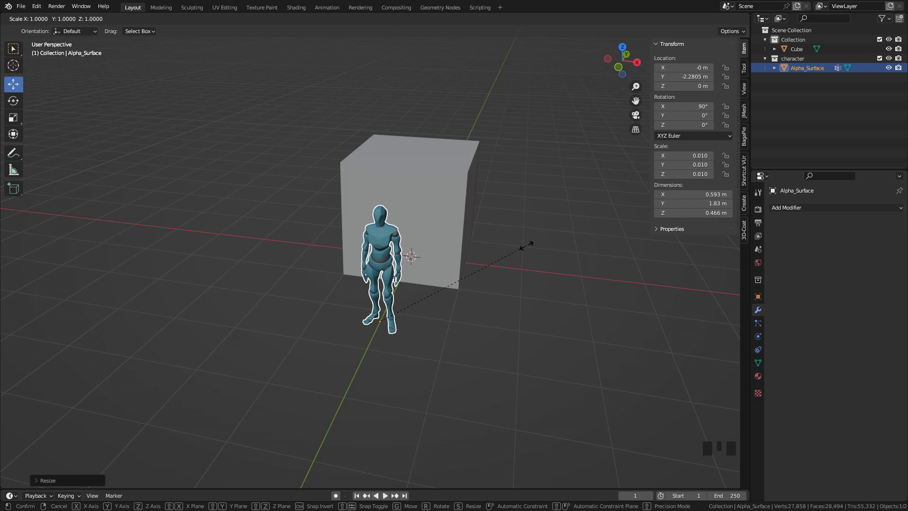
# In front view, stretch the cube vertically to about 2.94 m and raise it to stand on the ground line
pyautogui.click(452, 243)
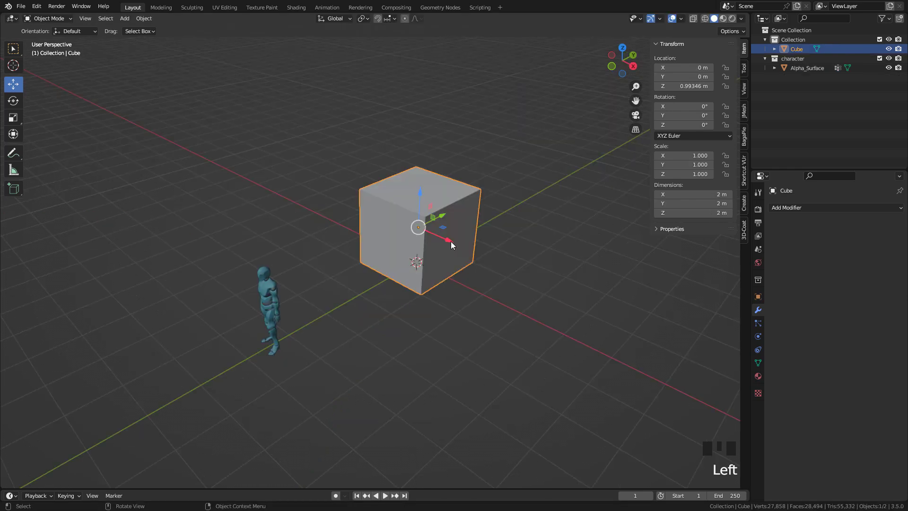
pyautogui.press('KP_1')
pyautogui.press('s')
pyautogui.press('z')
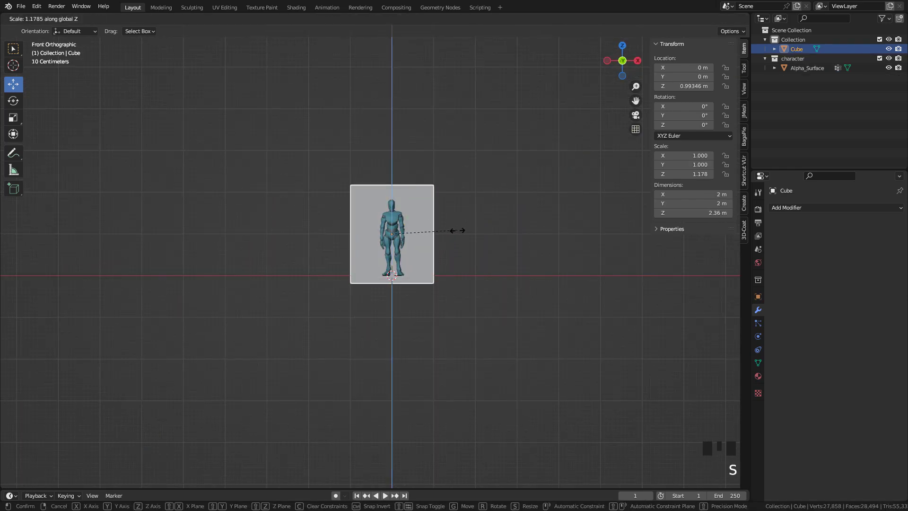
pyautogui.click(461, 231)
pyautogui.moveTo(393, 211); pyautogui.dragTo(392, 178)
pyautogui.press('s')
pyautogui.press('z')
pyautogui.click(515, 208)
# Scale the cube to about 3.8 m along X and about 3.61 m along Y
pyautogui.press('s')
pyautogui.press('x')
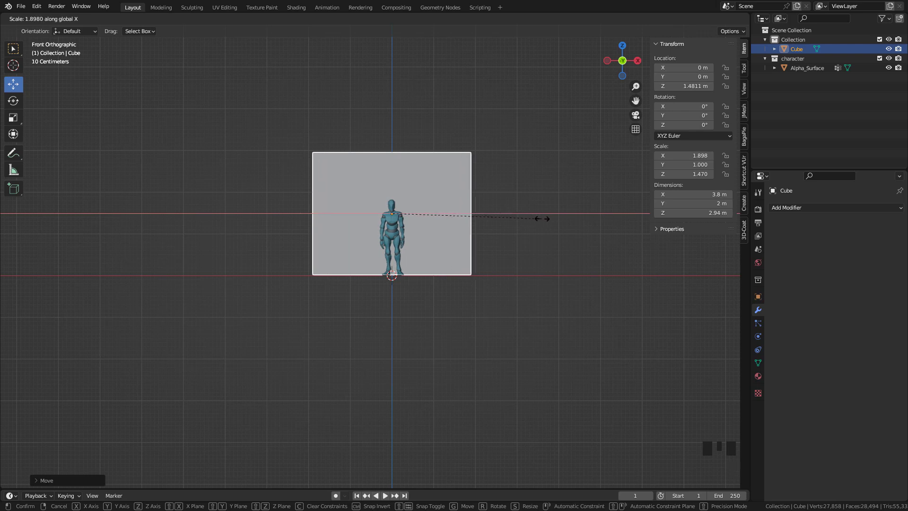
pyautogui.click(542, 220)
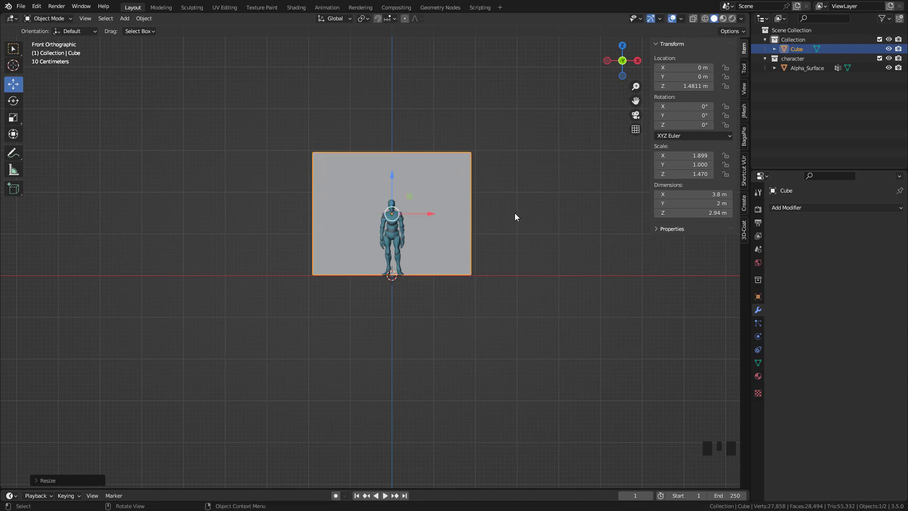
pyautogui.moveTo(503, 206); pyautogui.dragTo(410, 222, button='middle')
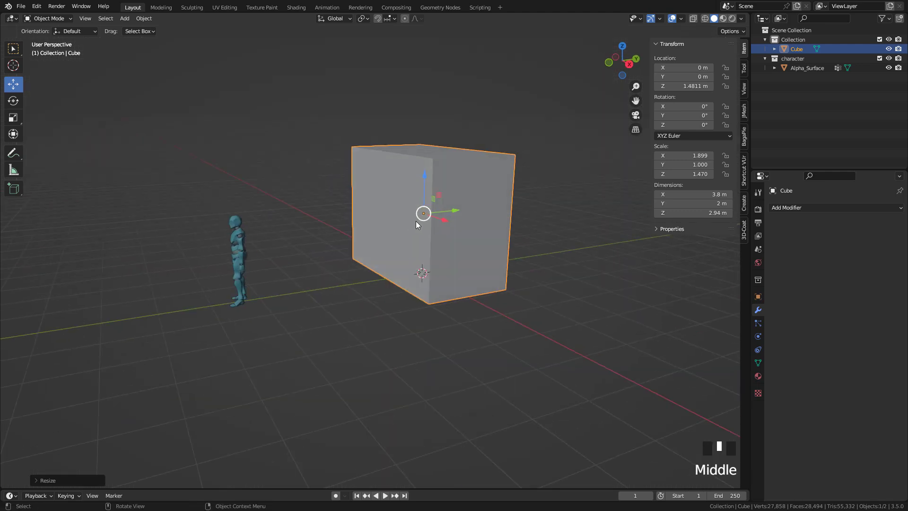
pyautogui.press('s')
pyautogui.press('y')
pyautogui.click(533, 240)
# Scale the cube further along X to a width of about 4.55 m
pyautogui.moveTo(533, 240); pyautogui.dragTo(487, 214, button='middle')
pyautogui.press('s')
pyautogui.press('x')
pyautogui.click(479, 219)
pyautogui.press('s')
pyautogui.press('x')
pyautogui.click(497, 215)
pyautogui.press('s')
pyautogui.press('x')
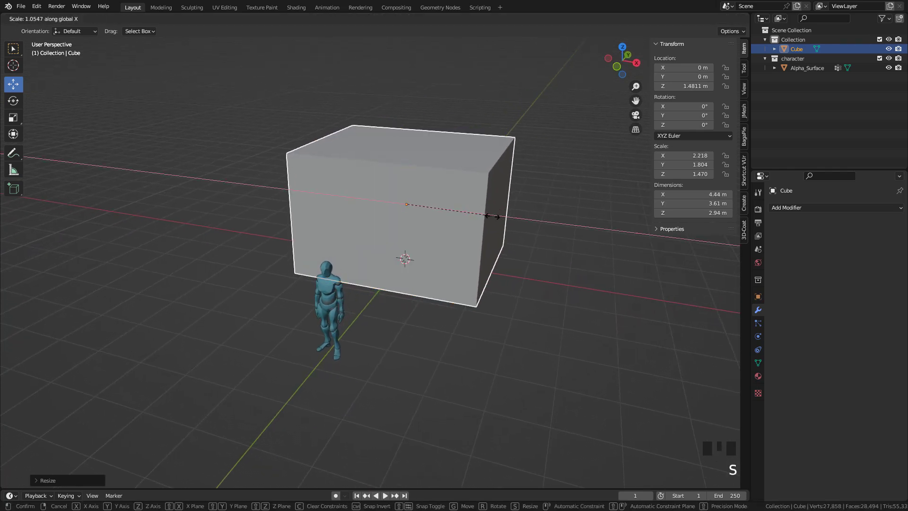
pyautogui.click(492, 218)
# In front view, scale the cube's height to about 3.14 m and raise it back onto the ground line
pyautogui.press('KP_1')
pyautogui.press('s')
pyautogui.press('z')
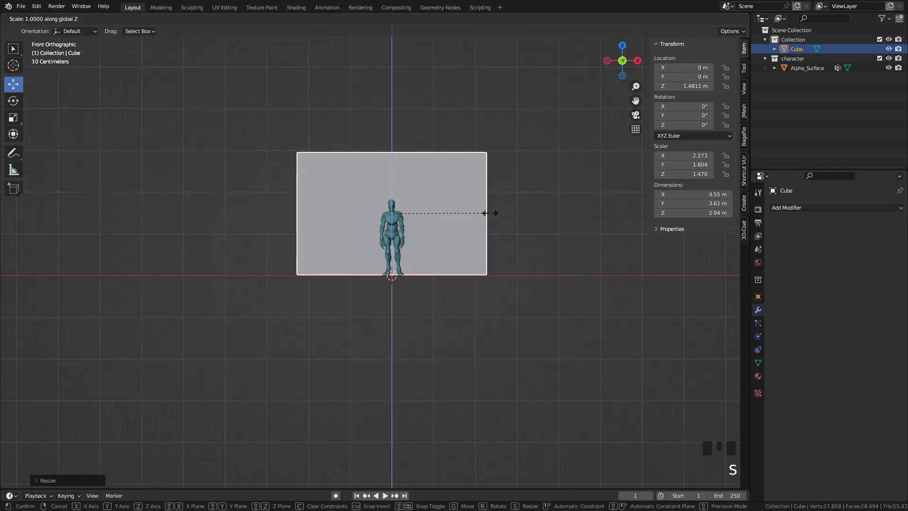
pyautogui.click(495, 214)
pyautogui.moveTo(395, 182); pyautogui.dragTo(395, 178)
# Apply the cube's scale and enter Edit Mode on it
pyautogui.moveTo(451, 189); pyautogui.dragTo(393, 215, button='middle')
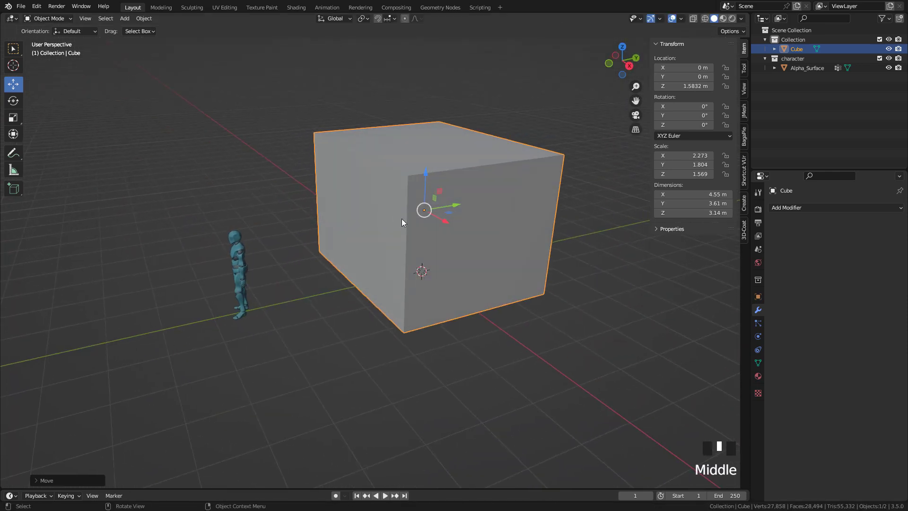
pyautogui.hotkey('ctrl', 'a')
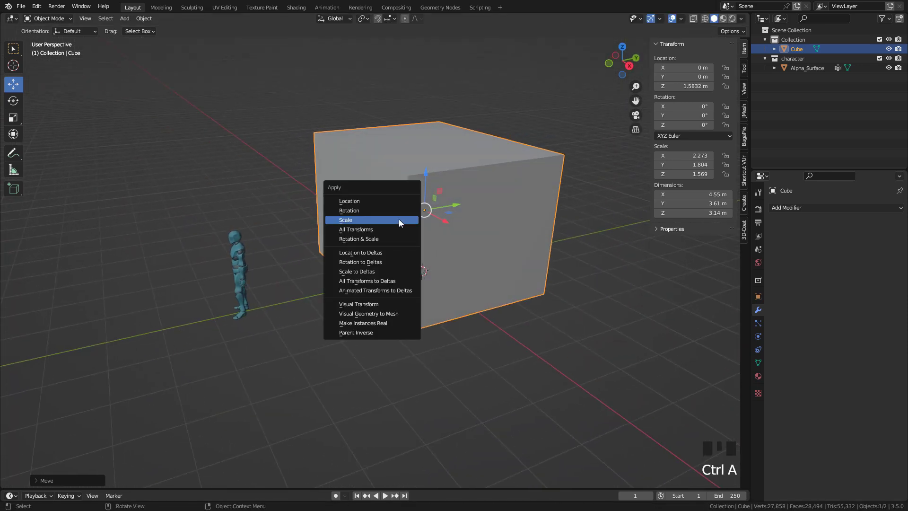
pyautogui.click(399, 220)
pyautogui.moveTo(405, 211); pyautogui.dragTo(423, 211, button='middle')
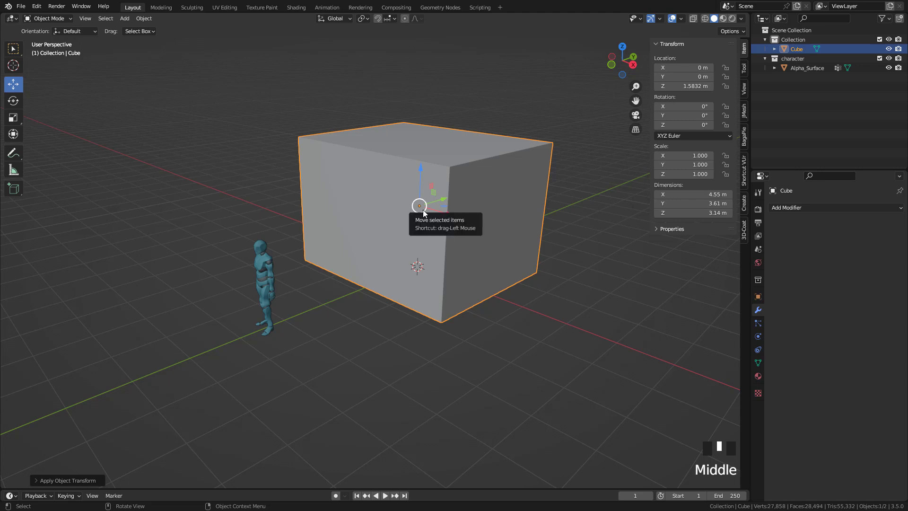
pyautogui.press('Tab')
pyautogui.moveTo(423, 209); pyautogui.dragTo(450, 170, button='middle')
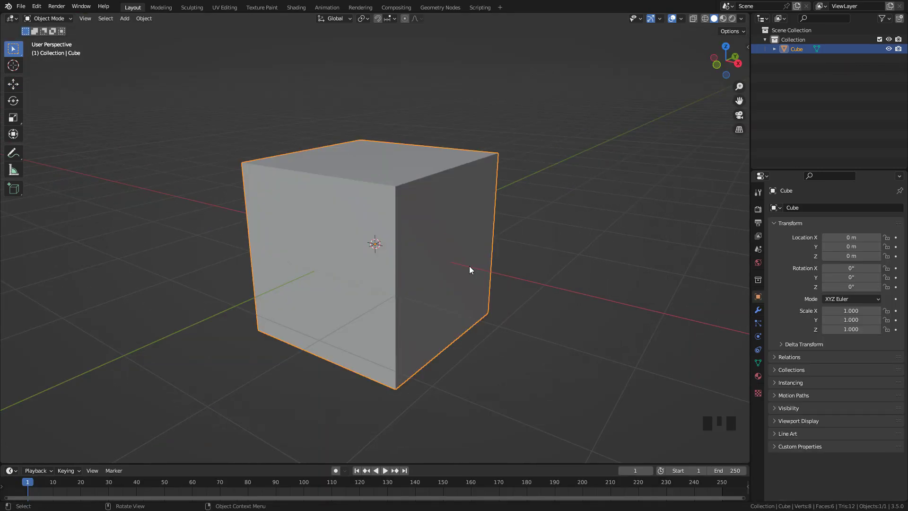
pyautogui.moveTo(450, 259); pyautogui.dragTo(503, 226, button='middle')
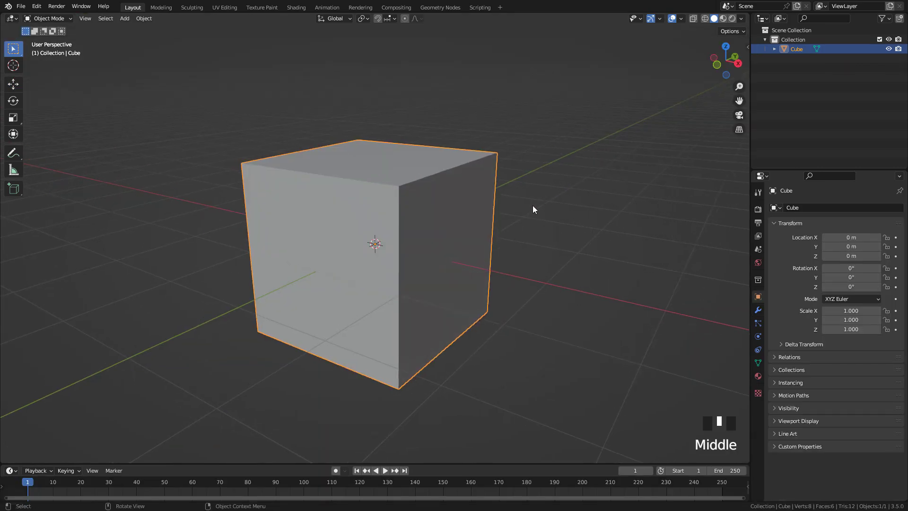
pyautogui.press('Tab')
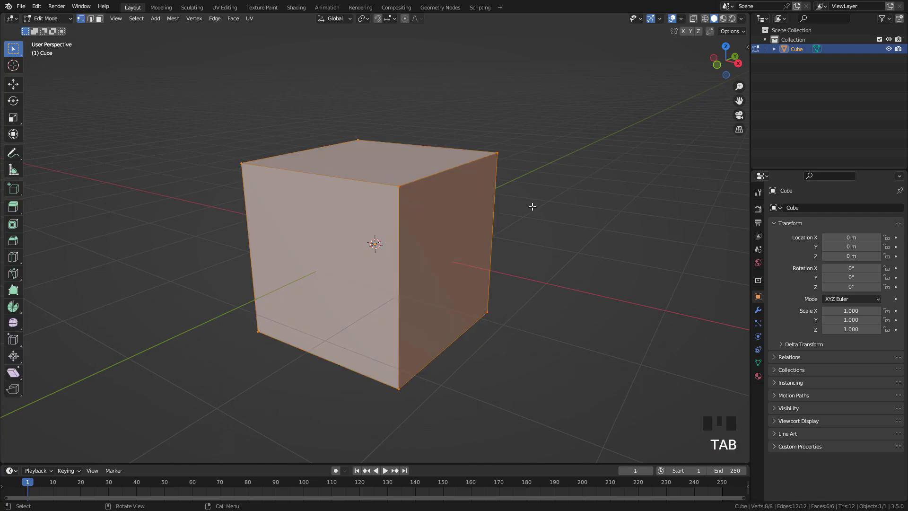
pyautogui.press('Tab')
pyautogui.moveTo(529, 208); pyautogui.dragTo(526, 208, button='middle')
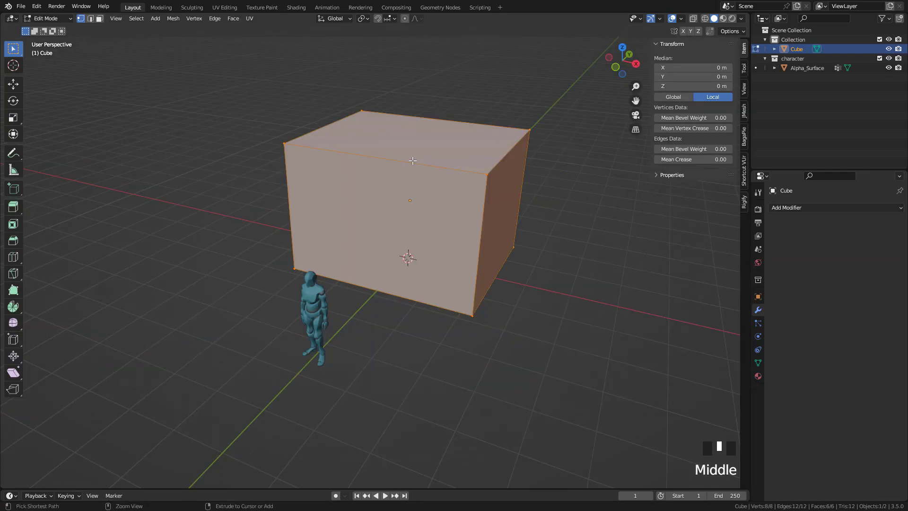
# Add a centred vertical loop cut and a horizontal loop cut to the box, placing the horizontal one above the character's head
pyautogui.hotkey('ctrl', 'r')
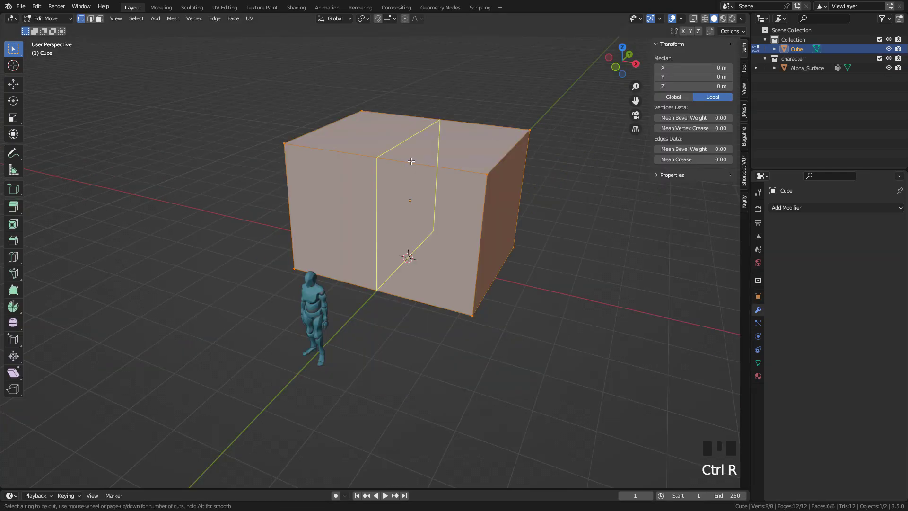
pyautogui.click(411, 162)
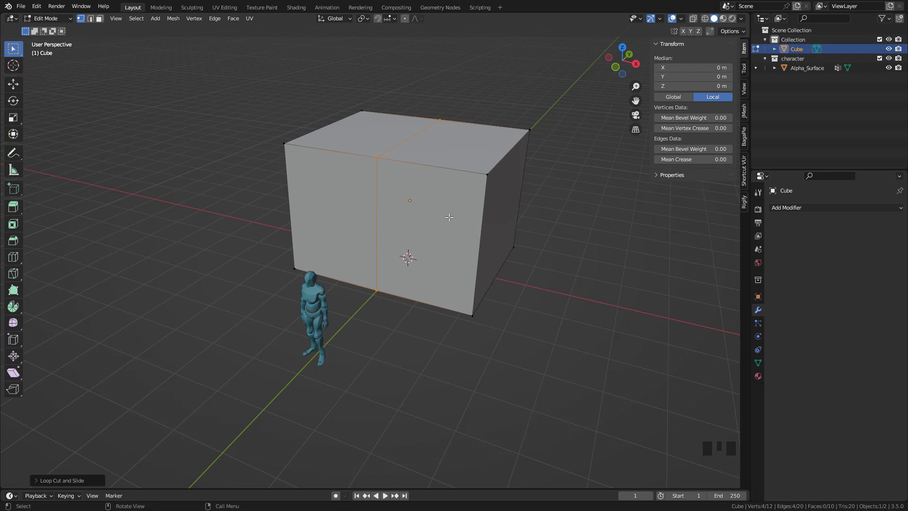
pyautogui.hotkey('ctrl', 'r')
pyautogui.click(480, 213)
pyautogui.click(485, 204)
pyautogui.press('KP_1')
pyautogui.click(13, 84)
pyautogui.moveTo(393, 165); pyautogui.dragTo(393, 156)
# Bevel the central vertical edge loop into a door-wide strip with a width of 0.639 m
pyautogui.moveTo(398, 159); pyautogui.dragTo(326, 197, button='middle')
pyautogui.press('2')
pyautogui.keyDown('alt'); pyautogui.click(374, 230); pyautogui.keyUp('alt')
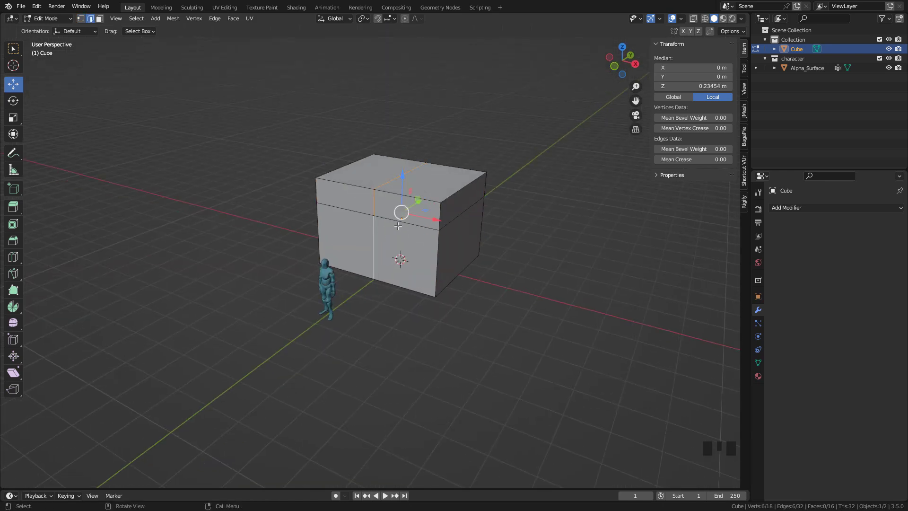
pyautogui.hotkey('ctrl', 'b')
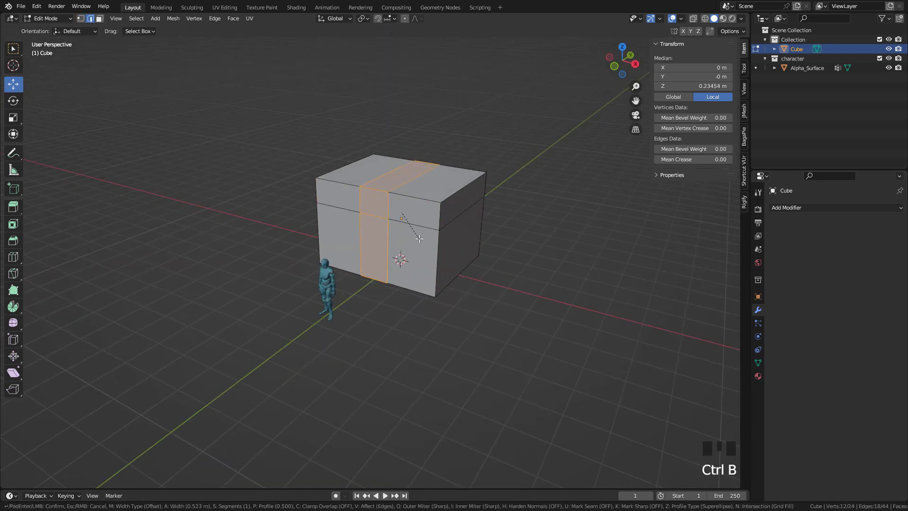
pyautogui.click(419, 241)
pyautogui.press('KP_1')
pyautogui.scroll(3, 423, 225)
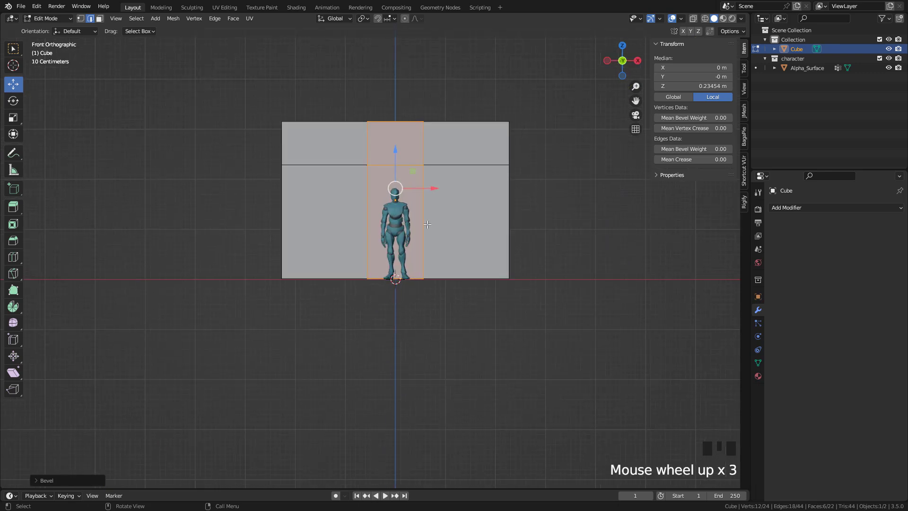
pyautogui.click(61, 481)
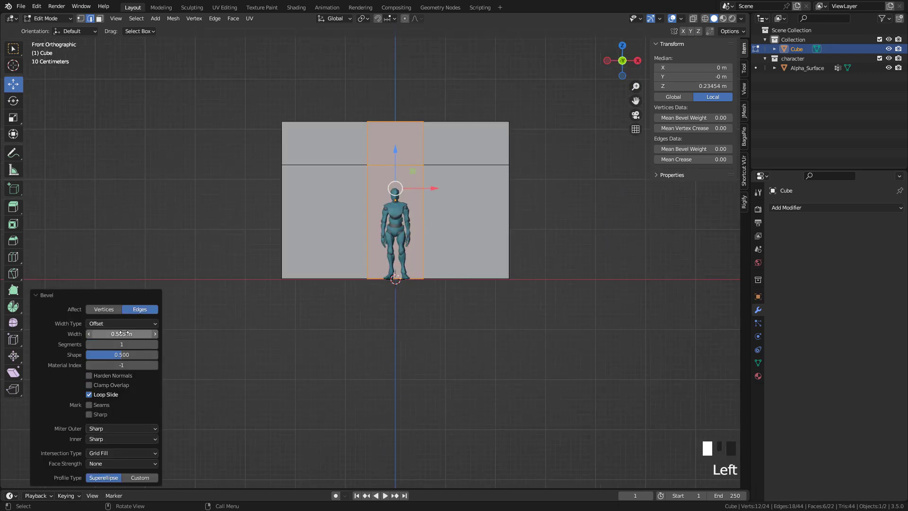
pyautogui.keyDown('shift'); pyautogui.click(122, 355); pyautogui.keyUp('shift')
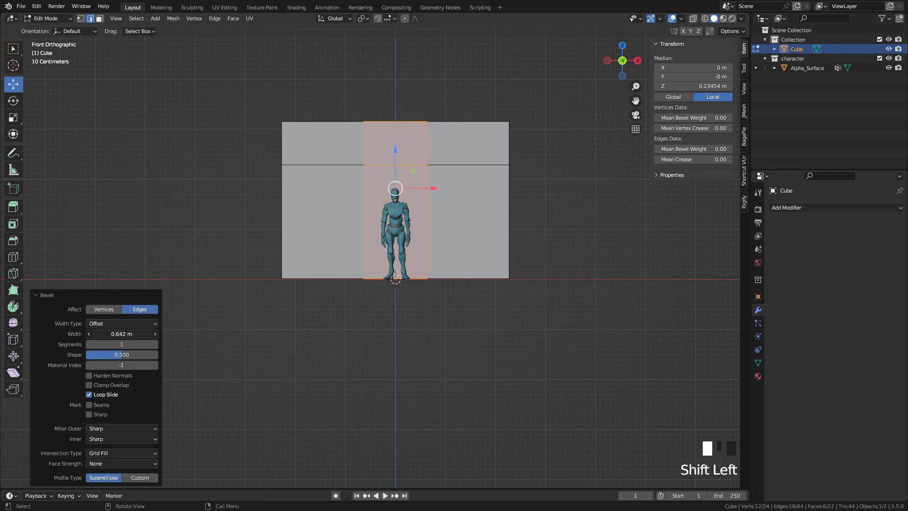
pyautogui.keyDown('shift'); pyautogui.moveTo(122, 334); pyautogui.dragTo(150, 331); pyautogui.keyUp('shift')
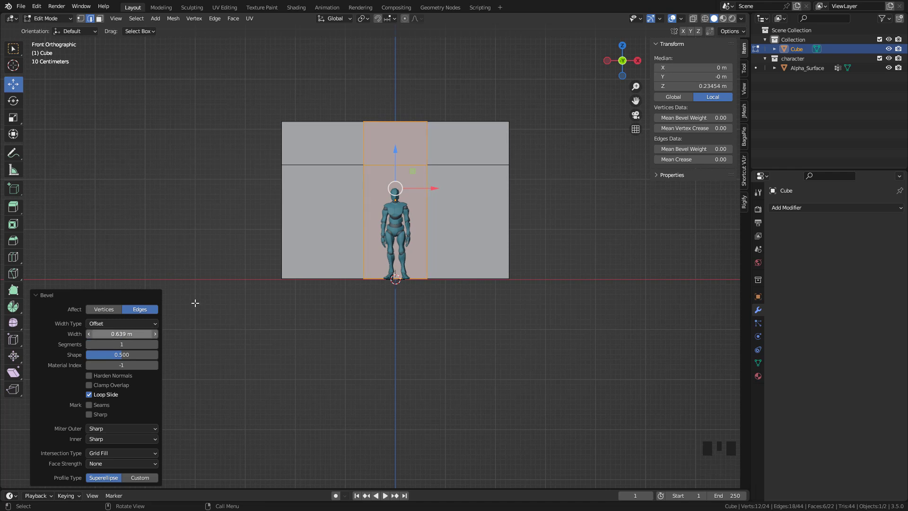
# Select the four vertices of the front face above the doorway and narrow them along X by a factor of 0.635
pyautogui.click(80, 20)
pyautogui.moveTo(385, 130); pyautogui.dragTo(364, 163, button='middle')
pyautogui.scroll(-2, 365, 166)
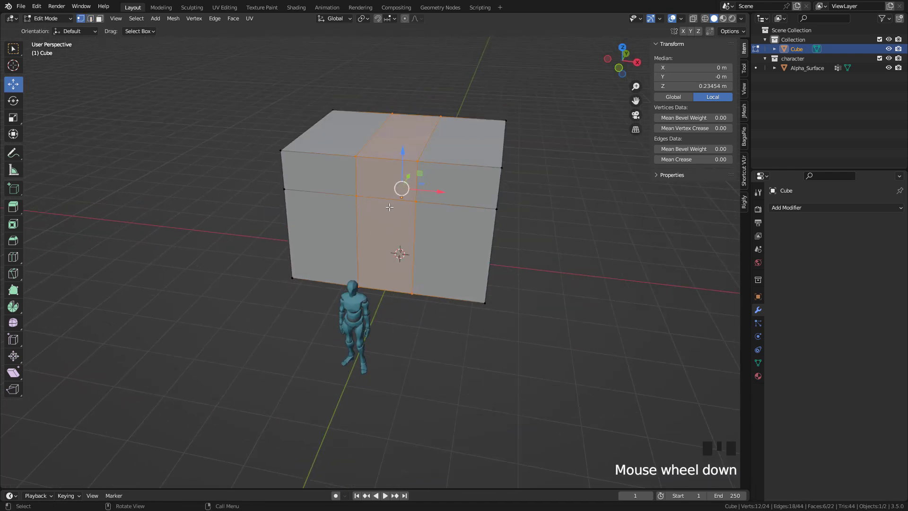
pyautogui.moveTo(351, 163); pyautogui.dragTo(436, 224)
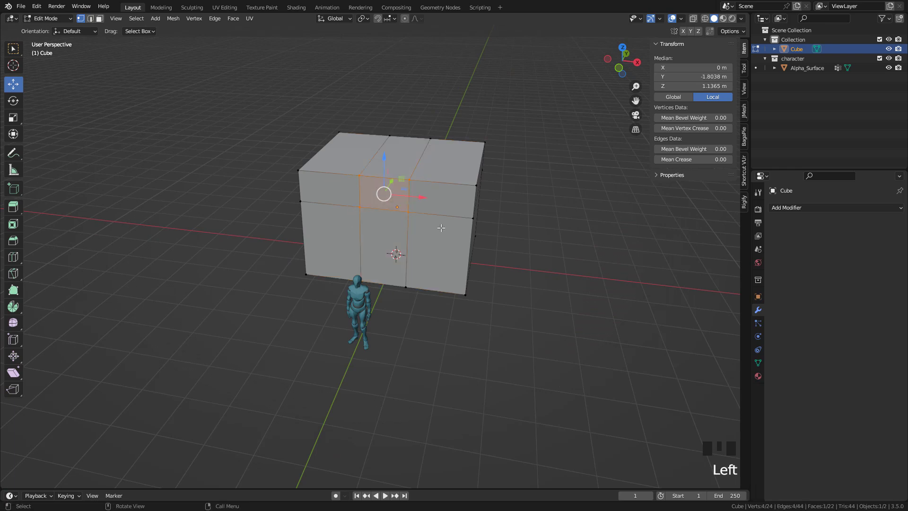
pyautogui.press('s')
pyautogui.press('x')
pyautogui.click(419, 218)
# Select the three bottom faces of the box and delete them
pyautogui.moveTo(397, 204)
pyautogui.mouseDown(button='middle')
pyautogui.moveTo(378, 208)
pyautogui.moveTo(384, 213)
pyautogui.mouseUp(button='middle')
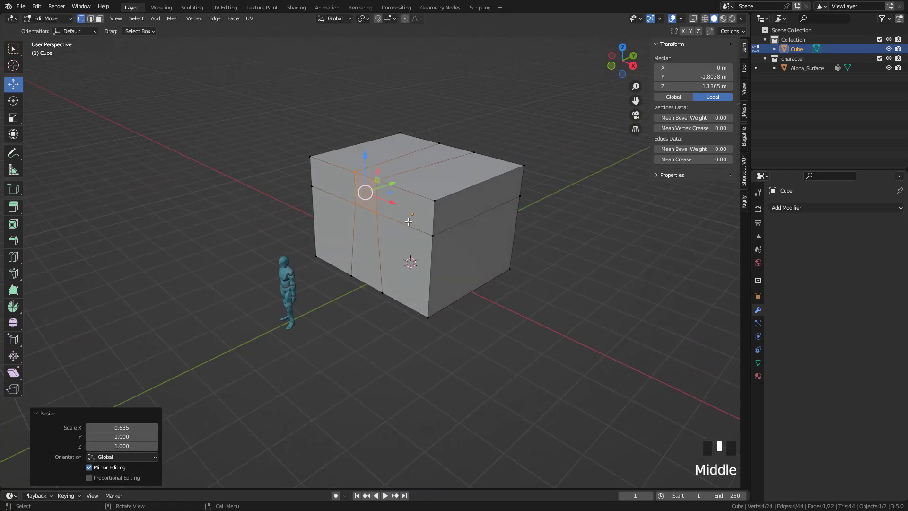
pyautogui.click(100, 19)
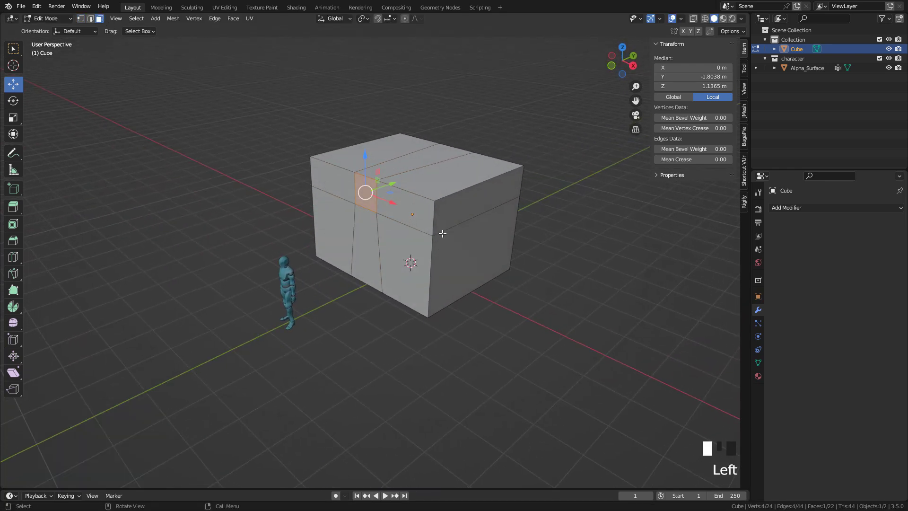
pyautogui.moveTo(448, 356); pyautogui.dragTo(453, 270, button='middle')
pyautogui.click(452, 269)
pyautogui.keyDown('ctrl'); pyautogui.click(416, 274); pyautogui.keyUp('ctrl')
pyautogui.keyDown('ctrl'); pyautogui.click(387, 294); pyautogui.keyUp('ctrl')
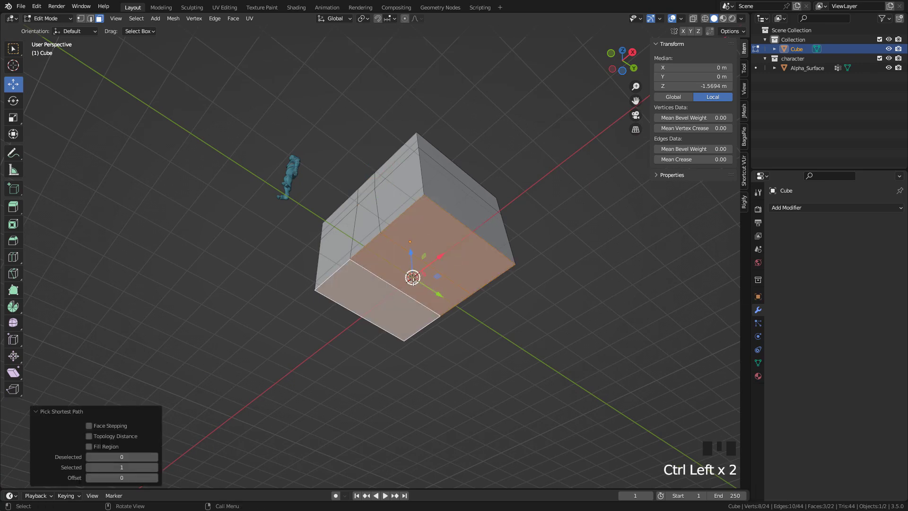
pyautogui.press('x')
pyautogui.click(413, 282)
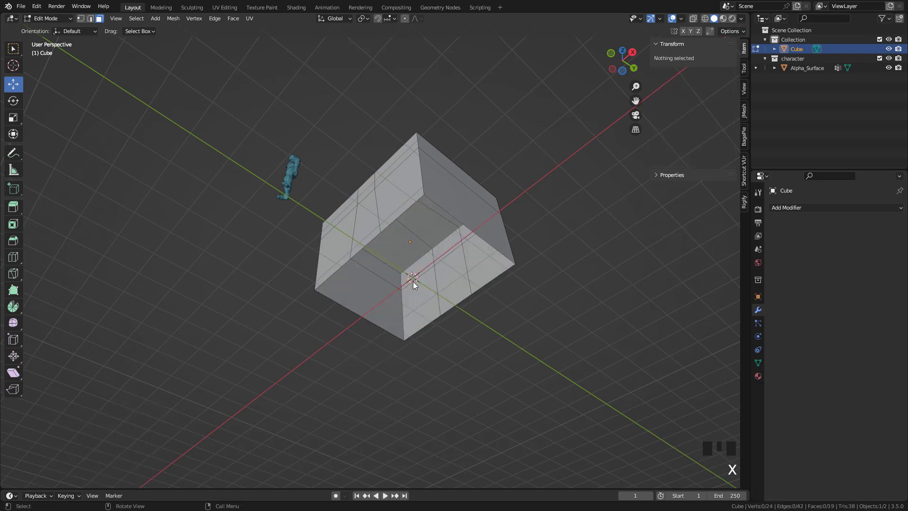
pyautogui.moveTo(413, 282)
pyautogui.mouseDown(button='middle')
pyautogui.moveTo(428, 245)
pyautogui.moveTo(425, 288)
pyautogui.mouseUp(button='middle')
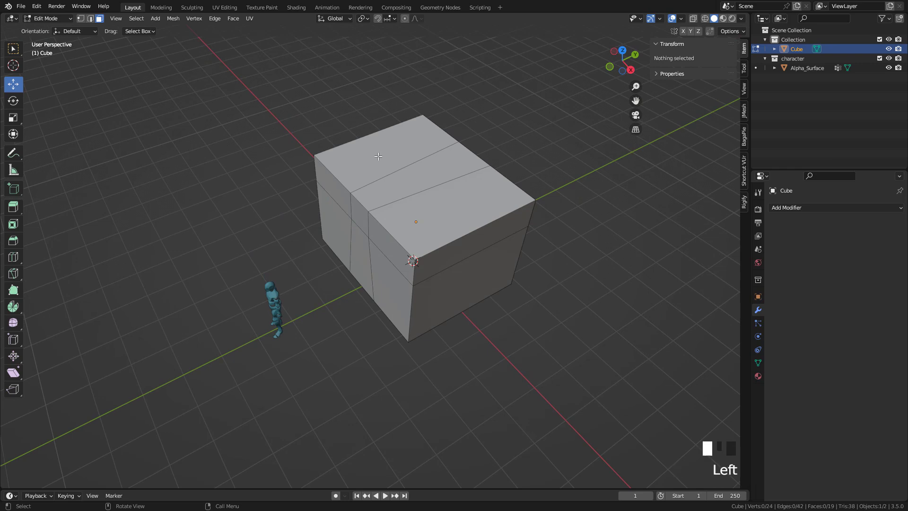
# Select the three top faces of the box and raise them to a local Z of about 1.92 m
pyautogui.click(379, 156)
pyautogui.keyDown('ctrl'); pyautogui.click(420, 216); pyautogui.keyUp('ctrl')
pyautogui.moveTo(420, 216); pyautogui.dragTo(432, 194, button='middle')
pyautogui.keyDown('shift'); pyautogui.moveTo(431, 193); pyautogui.dragTo(413, 213, button='middle'); pyautogui.keyUp('shift')
pyautogui.moveTo(400, 149); pyautogui.dragTo(399, 135)
pyautogui.scroll(2, 402, 137)
pyautogui.keyDown('shift'); pyautogui.moveTo(407, 135); pyautogui.dragTo(430, 206, button='middle'); pyautogui.keyUp('shift')
# Extrude the front doorway face inward and delete the floor face of the resulting recess
pyautogui.click(339, 273)
pyautogui.moveTo(339, 273)
pyautogui.mouseDown(button='middle')
pyautogui.moveTo(324, 270)
pyautogui.moveTo(325, 278)
pyautogui.mouseUp(button='middle')
pyautogui.press('e')
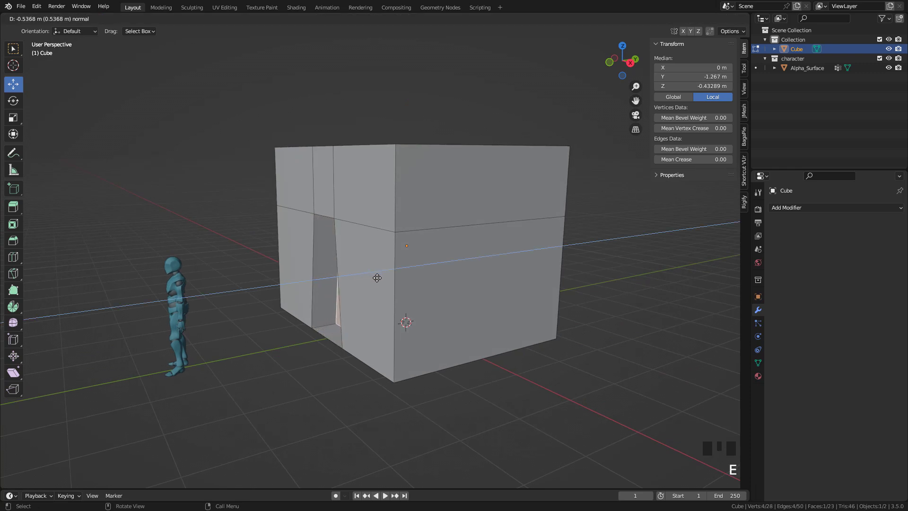
pyautogui.click(393, 280)
pyautogui.click(332, 334)
pyautogui.press('x')
pyautogui.click(349, 331)
pyautogui.moveTo(451, 224); pyautogui.dragTo(453, 267, button='middle')
pyautogui.click(452, 185)
pyautogui.keyDown('ctrl'); pyautogui.click(367, 148); pyautogui.keyUp('ctrl')
pyautogui.moveTo(410, 212); pyautogui.dragTo(412, 192, button='middle')
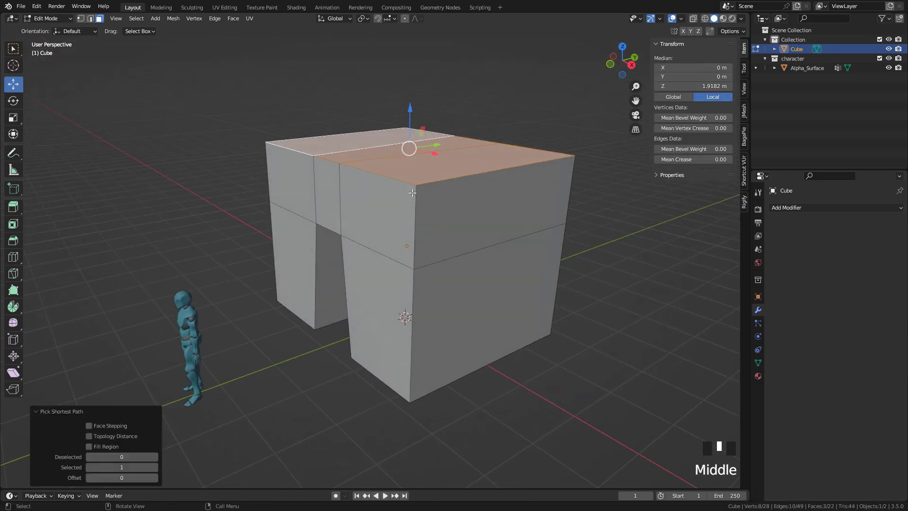
pyautogui.click(589, 138)
# Cut five horizontal edge loops around the box at decreasing spacing between the top of the doorway and the roof
pyautogui.moveTo(539, 182); pyautogui.dragTo(440, 235, button='middle')
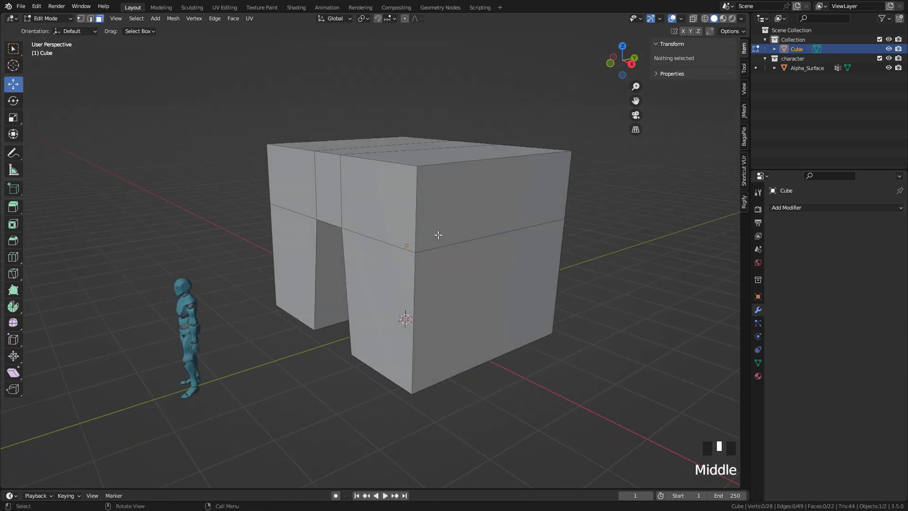
pyautogui.hotkey('ctrl', 'r')
pyautogui.click(425, 218)
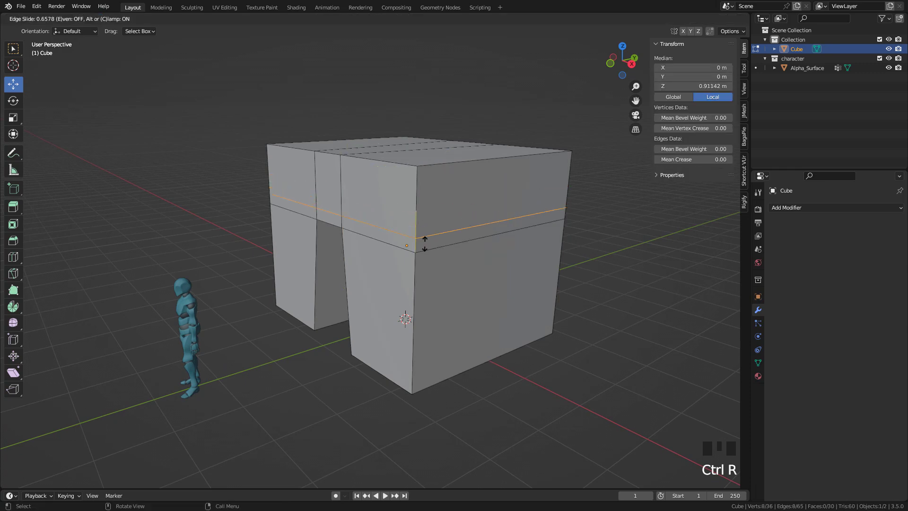
pyautogui.click(425, 239)
pyautogui.hotkey('ctrl', 'r')
pyautogui.click(408, 194)
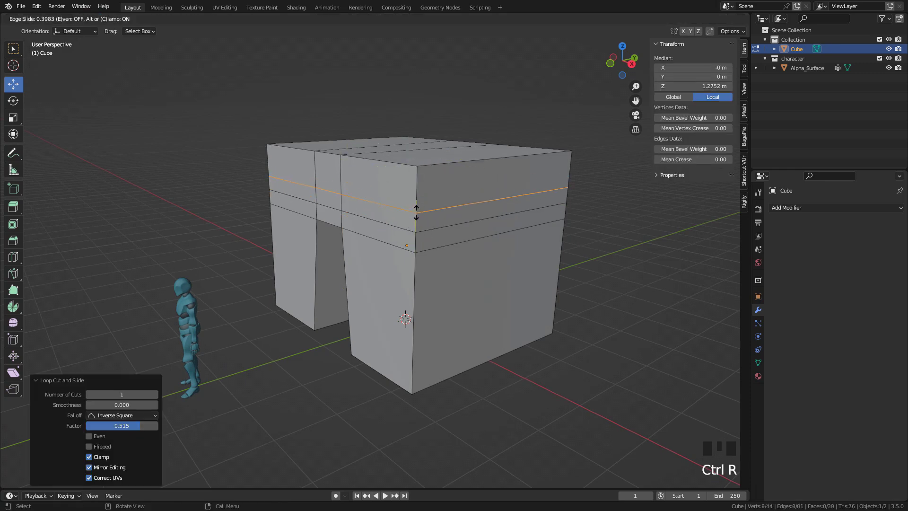
pyautogui.click(417, 212)
pyautogui.hotkey('ctrl', 'r')
pyautogui.click(417, 189)
pyautogui.click(417, 203)
pyautogui.hotkey('ctrl', 'r')
pyautogui.click(418, 179)
pyautogui.click(418, 183)
pyautogui.hotkey('ctrl', 'r')
pyautogui.click(419, 181)
pyautogui.click(418, 180)
# Extrude the second band of faces above the doorway outward along normals with Offset Even enabled, and fine-tune its offset
pyautogui.click(100, 18)
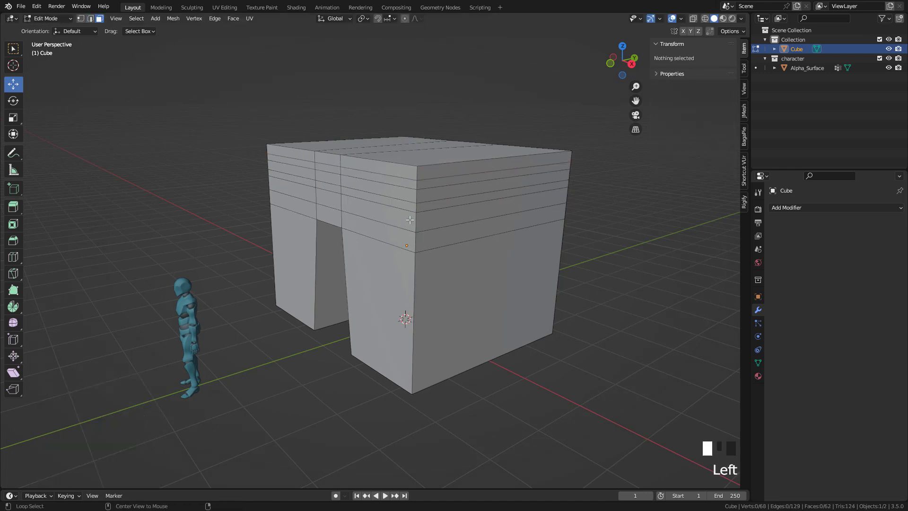
pyautogui.keyDown('alt'); pyautogui.click(414, 220); pyautogui.keyUp('alt')
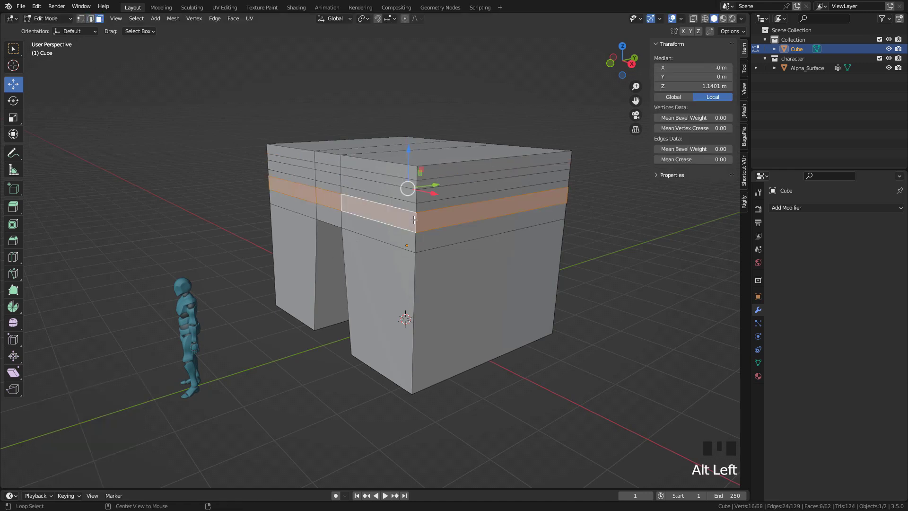
pyautogui.scroll(1, 441, 232)
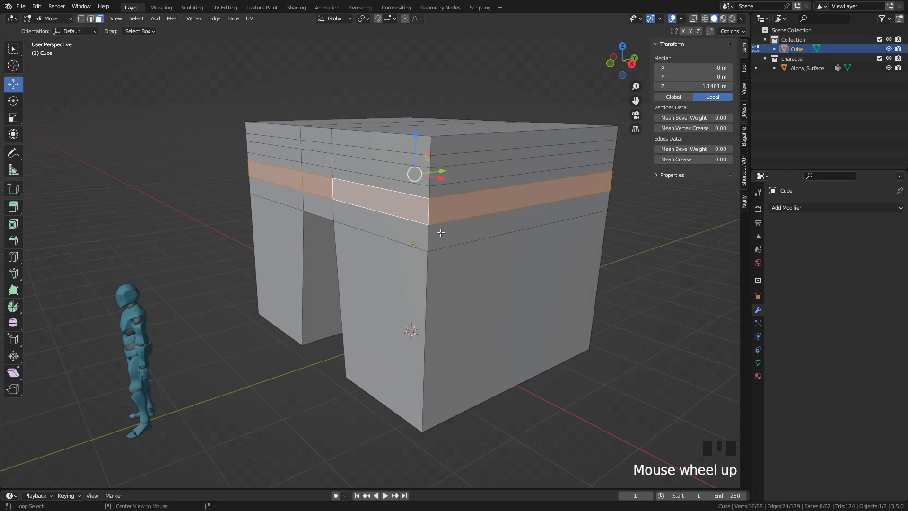
pyautogui.hotkey('alt', 'e')
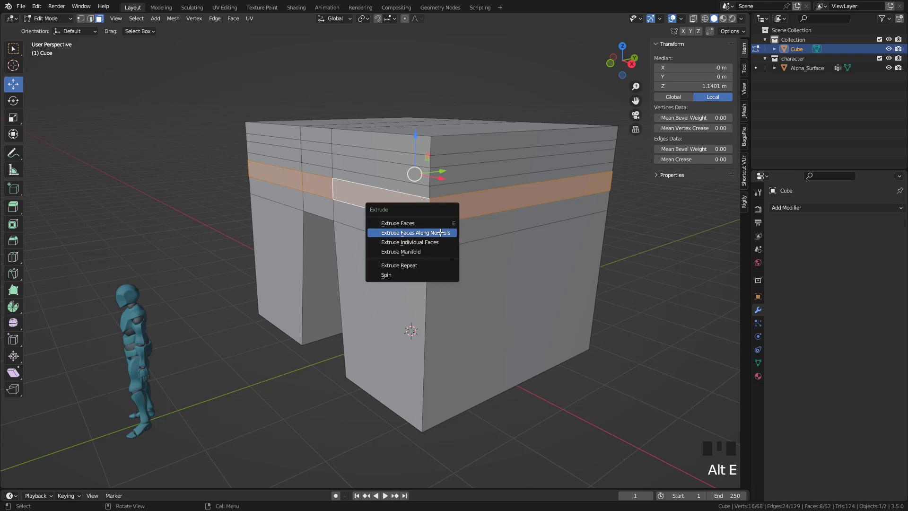
pyautogui.click(441, 233)
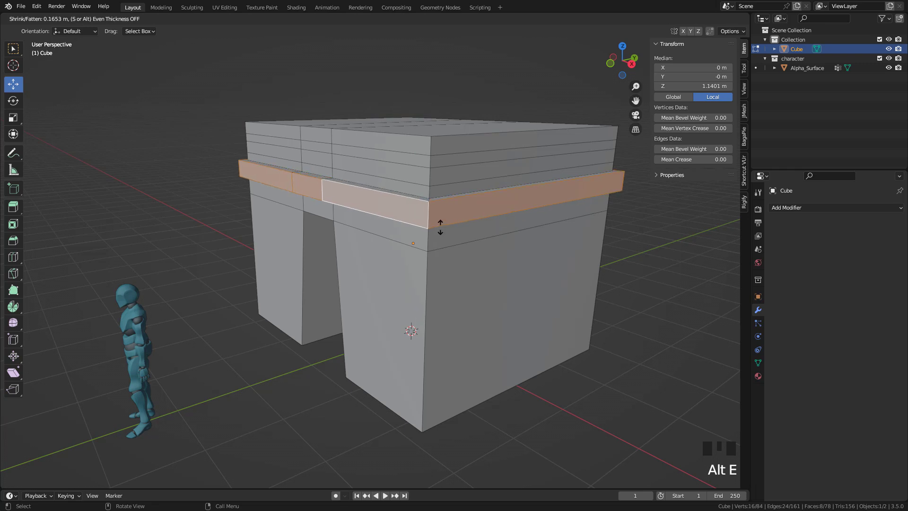
pyautogui.click(441, 225)
pyautogui.click(55, 480)
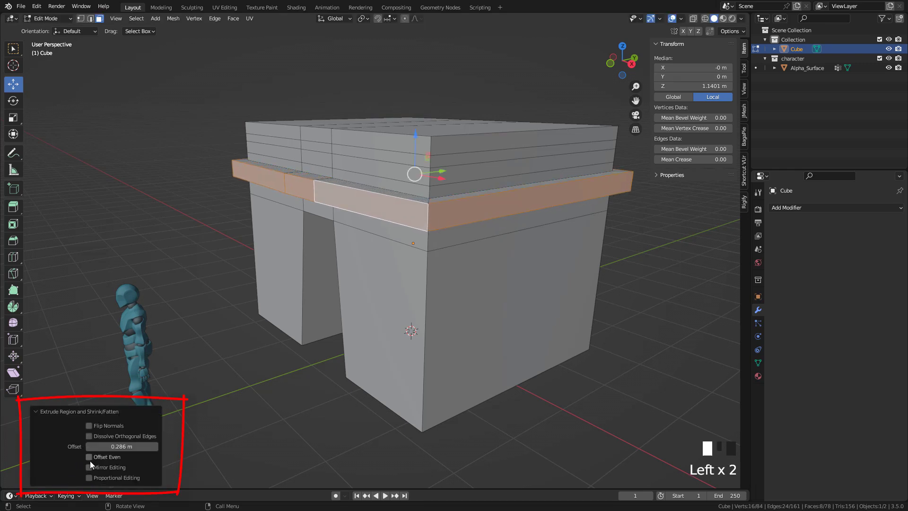
pyautogui.click(88, 459)
pyautogui.keyDown('shift'); pyautogui.moveTo(106, 446); pyautogui.dragTo(137, 445); pyautogui.keyUp('shift')
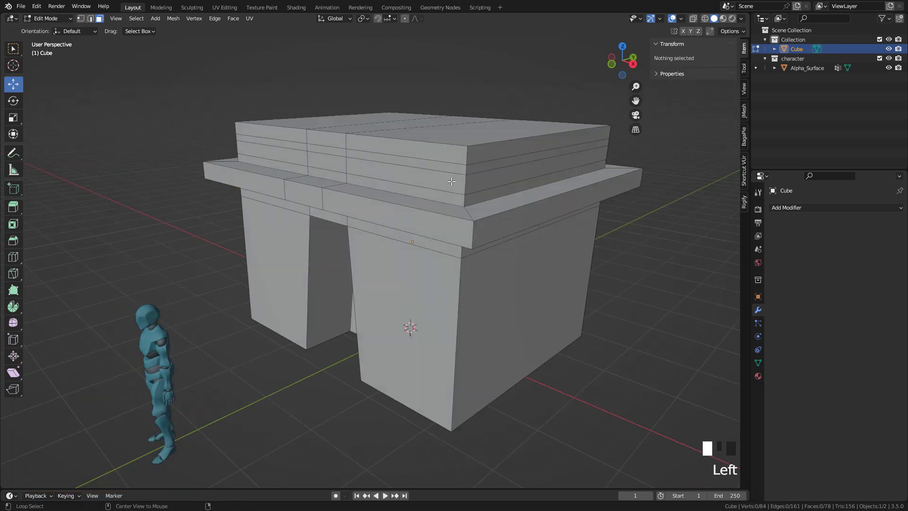
# Extrude the fourth band above the doorway outward along normals with Offset Even, matching its overhang to the ledge below
pyautogui.keyDown('alt'); pyautogui.click(465, 184); pyautogui.keyUp('alt')
pyautogui.hotkey('alt', 'e')
pyautogui.click(465, 184)
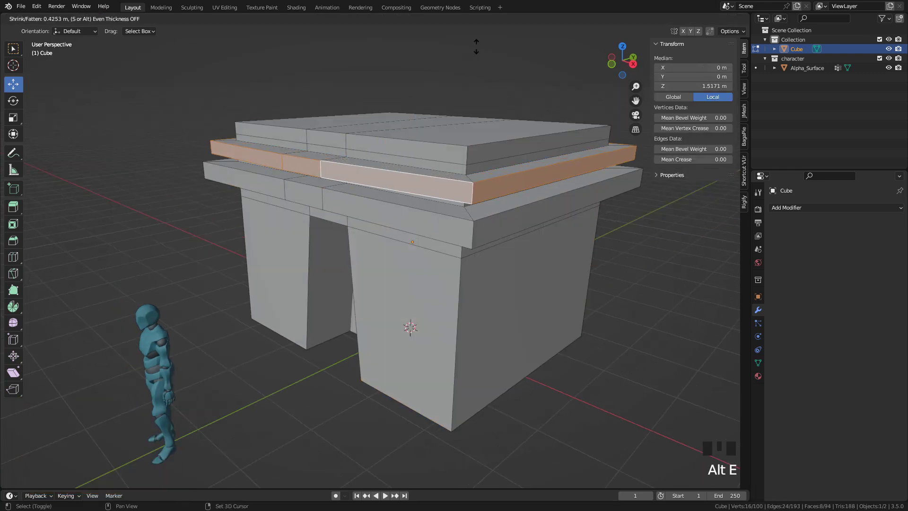
pyautogui.click(461, 156)
pyautogui.click(97, 457)
pyautogui.keyDown('shift'); pyautogui.moveTo(121, 447); pyautogui.dragTo(96, 447); pyautogui.keyUp('shift')
pyautogui.moveTo(293, 331); pyautogui.dragTo(331, 288, button='middle')
pyautogui.keyDown('shift'); pyautogui.moveTo(122, 447); pyautogui.dragTo(118, 447); pyautogui.keyUp('shift')
pyautogui.moveTo(331, 236); pyautogui.dragTo(294, 289, button='middle')
# Select the three roof faces and raise them to a local Z of about 2.06 m
pyautogui.keyDown('alt'); pyautogui.click(515, 196); pyautogui.keyUp('alt')
pyautogui.keyDown('shift'); pyautogui.moveTo(515, 196); pyautogui.dragTo(474, 232, button='middle'); pyautogui.keyUp('shift')
pyautogui.click(438, 183)
pyautogui.keyDown('ctrl'); pyautogui.click(284, 158); pyautogui.keyUp('ctrl')
pyautogui.moveTo(369, 130); pyautogui.dragTo(370, 120)
# Extrude the topmost band of faces outward along normals with Offset Even to form the top ledge, and fine-tune its offset
pyautogui.keyDown('alt'); pyautogui.click(471, 232); pyautogui.keyUp('alt')
pyautogui.hotkey('alt', 'e')
pyautogui.click(453, 249)
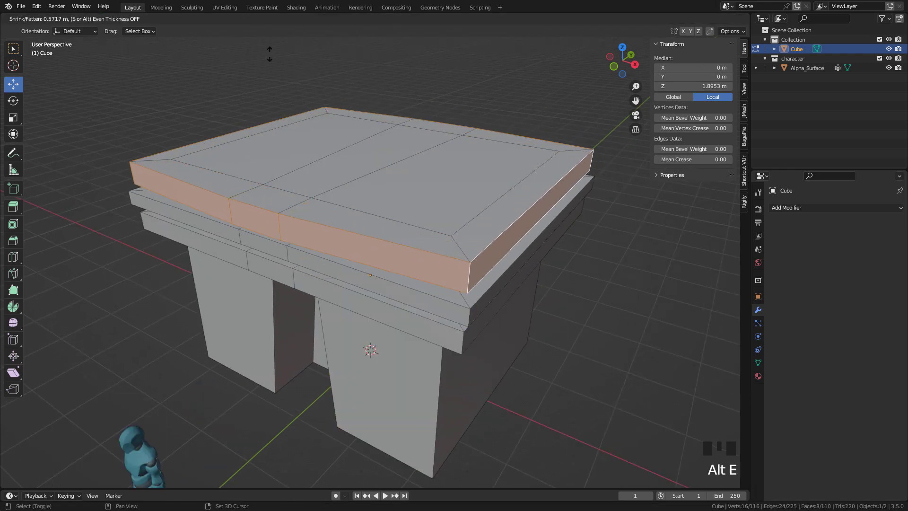
pyautogui.click(455, 227)
pyautogui.click(89, 457)
pyautogui.moveTo(284, 322); pyautogui.dragTo(280, 279, button='middle')
pyautogui.moveTo(122, 447)
pyautogui.keyDown('shift'); pyautogui.mouseDown()
pyautogui.moveTo(102, 446)
pyautogui.moveTo(123, 447)
pyautogui.mouseUp(); pyautogui.keyUp('shift')
# Bevel the lower outer edge loop of the top ledge with a width of about 0.256 m
pyautogui.keyDown('shift'); pyautogui.moveTo(284, 237); pyautogui.dragTo(264, 267, button='middle'); pyautogui.keyUp('shift')
pyautogui.press('2')
pyautogui.moveTo(359, 187); pyautogui.dragTo(338, 188, button='middle')
pyautogui.moveTo(340, 189); pyautogui.dragTo(333, 189, button='middle')
pyautogui.keyDown('alt'); pyautogui.click(338, 156); pyautogui.keyUp('alt')
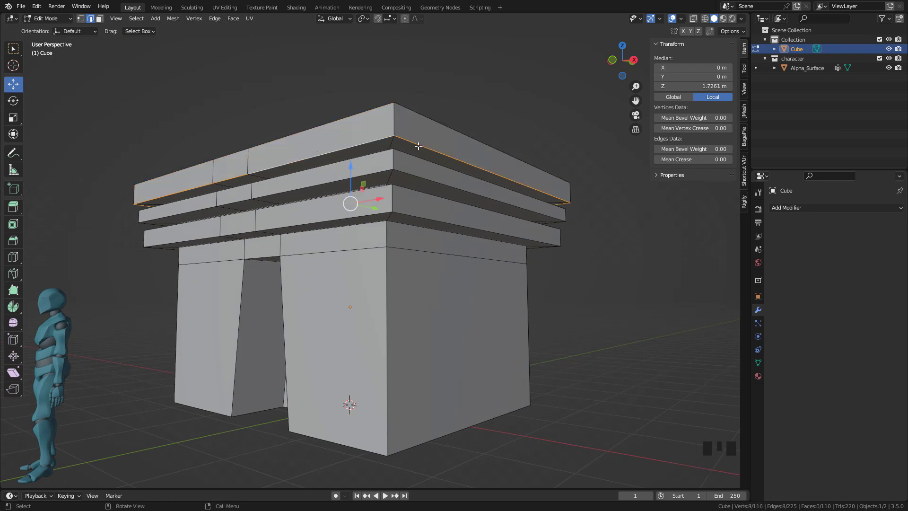
pyautogui.hotkey('ctrl', 'b')
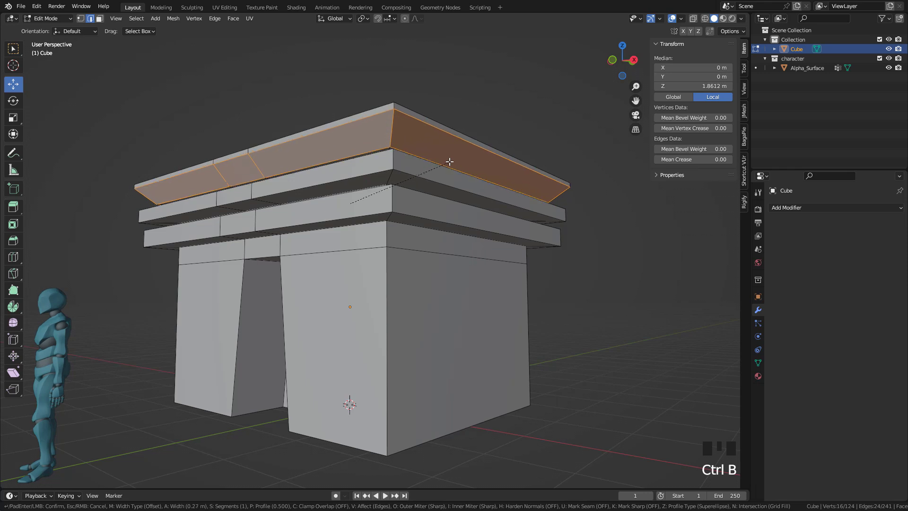
pyautogui.click(450, 161)
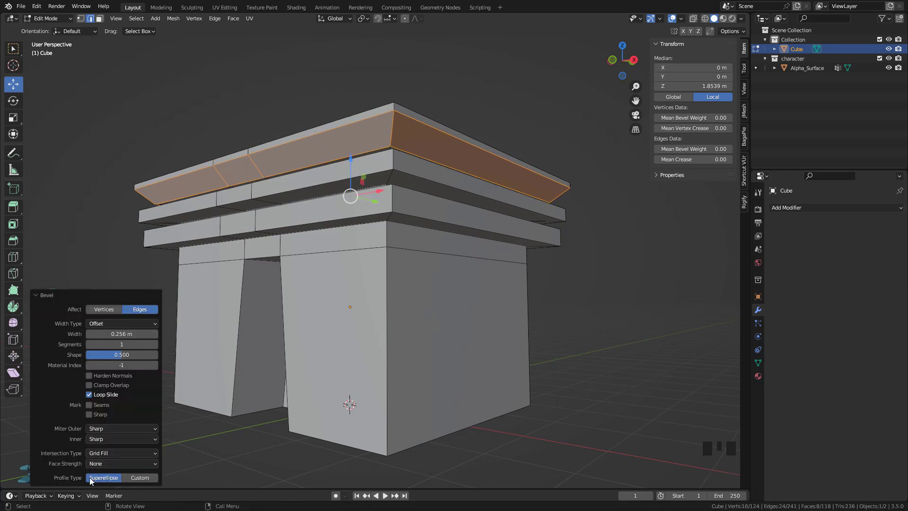
# Give the top ledge's bevel a custom profile with the Cornice Molding preset and increase its segment count
pyautogui.click(134, 477)
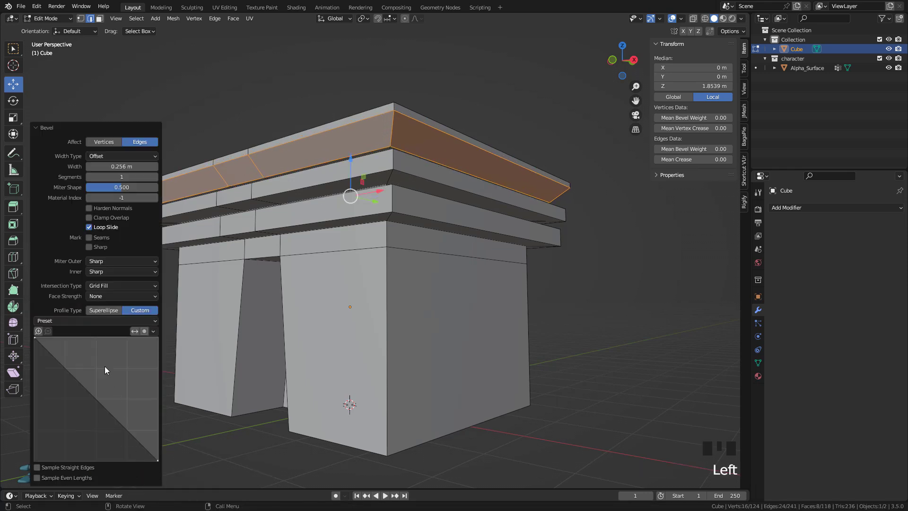
pyautogui.click(92, 322)
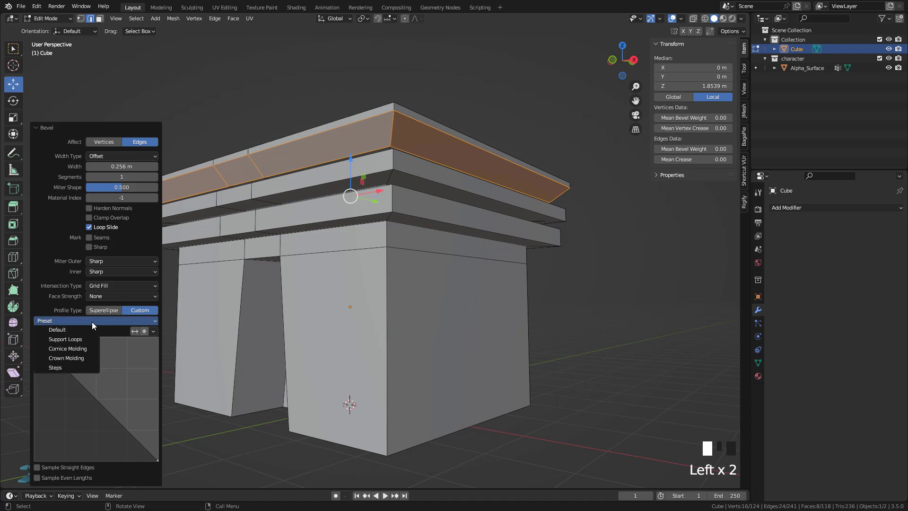
pyautogui.click(82, 350)
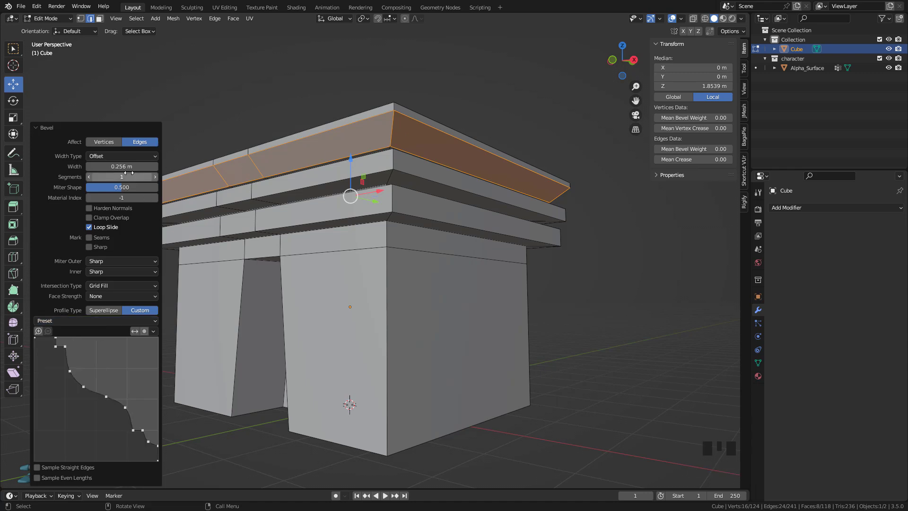
pyautogui.keyDown('shift'); pyautogui.moveTo(116, 177); pyautogui.dragTo(148, 166); pyautogui.keyUp('shift')
pyautogui.scroll(2, 372, 111)
pyautogui.moveTo(405, 138); pyautogui.dragTo(420, 148, button='middle')
# Cut a centred edge loop around the middle ledge's outer face and bevel it into a single wide band
pyautogui.press('Tab')
pyautogui.scroll(-2, 466, 197)
pyautogui.scroll(2, 379, 290)
pyautogui.press('Tab')
pyautogui.hotkey('ctrl', 'r')
pyautogui.click(408, 237)
pyautogui.rightClick(408, 237)
pyautogui.hotkey('ctrl', 'b')
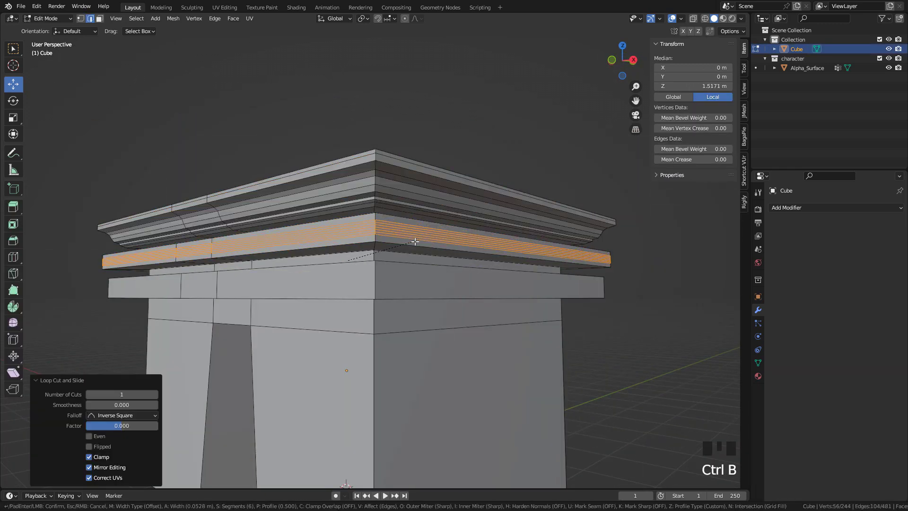
pyautogui.click(418, 243)
# Extrude the middle ledge's new band inward along normals by about 0.114 m to form a groove
pyautogui.click(100, 19)
pyautogui.hotkey('alt', 'e')
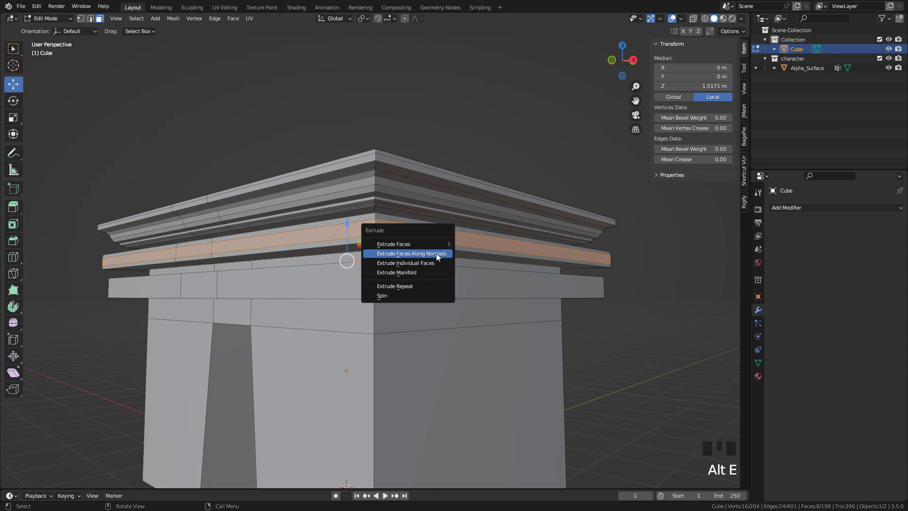
pyautogui.click(388, 251)
pyautogui.click(457, 302)
# Cut a centred edge loop around the lowest ledge's outer face and bevel it to a width of about 0.0986 m
pyautogui.scroll(2, 341, 260)
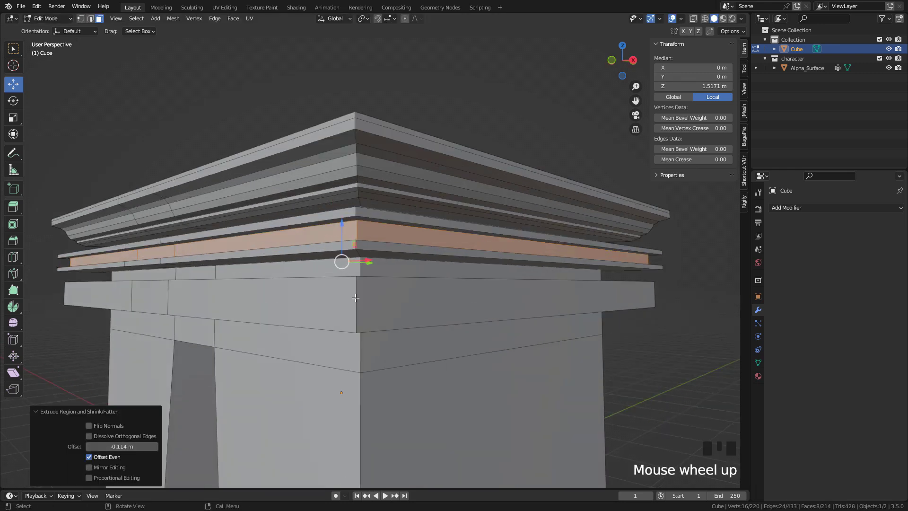
pyautogui.hotkey('ctrl', 'r')
pyautogui.click(340, 290)
pyautogui.rightClick(341, 290)
pyautogui.hotkey('ctrl', 'b')
pyautogui.click(429, 321)
# Extrude the lowest ledge's new band inward along normals to form a matching groove
pyautogui.hotkey('alt', 'e')
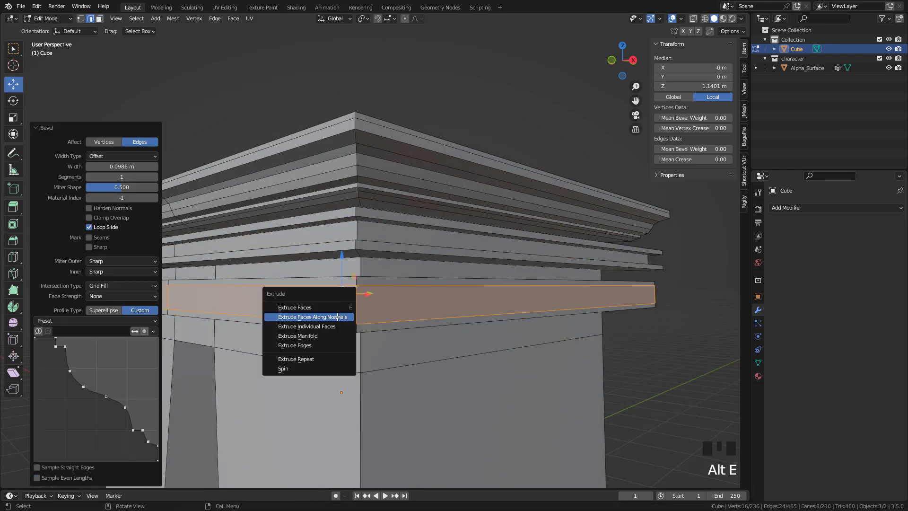
pyautogui.click(339, 317)
pyautogui.click(353, 333)
# Select the three inner roof faces together with the surrounding ring of faces and delete them
pyautogui.press('Tab')
pyautogui.scroll(-4, 421, 258)
pyautogui.moveTo(421, 258); pyautogui.dragTo(416, 284, button='middle')
pyautogui.scroll(2, 434, 283)
pyautogui.press('Tab')
pyautogui.click(99, 18)
pyautogui.click(308, 231)
pyautogui.keyDown('ctrl'); pyautogui.click(338, 243); pyautogui.keyUp('ctrl')
pyautogui.keyDown('ctrl'); pyautogui.click(379, 259); pyautogui.keyUp('ctrl')
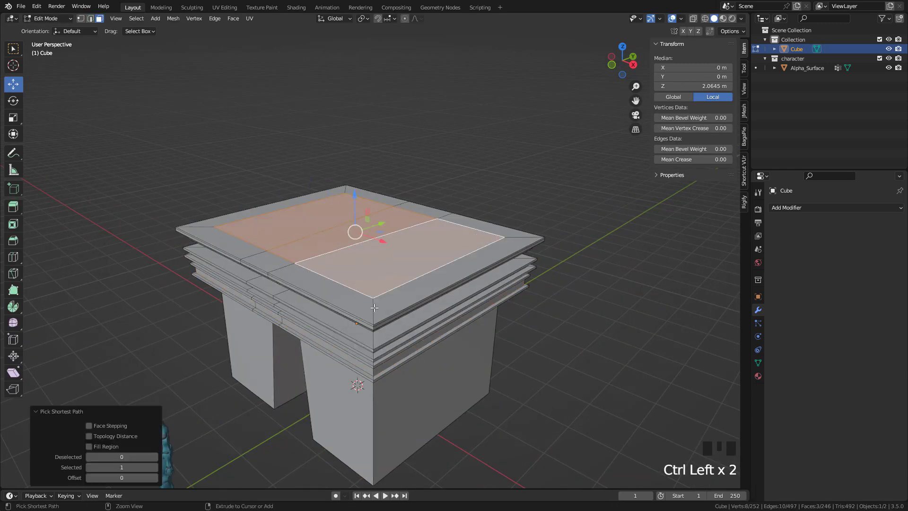
pyautogui.keyDown('ctrl'); pyautogui.keyDown('alt'); pyautogui.click(367, 308); pyautogui.keyUp('alt'); pyautogui.keyUp('ctrl')
pyautogui.keyDown('shift'); pyautogui.click(378, 265); pyautogui.keyUp('shift')
pyautogui.keyDown('shift'); pyautogui.click(340, 242); pyautogui.keyUp('shift')
pyautogui.keyDown('shift'); pyautogui.click(307, 226); pyautogui.keyUp('shift')
pyautogui.scroll(1, 405, 286)
pyautogui.press('x')
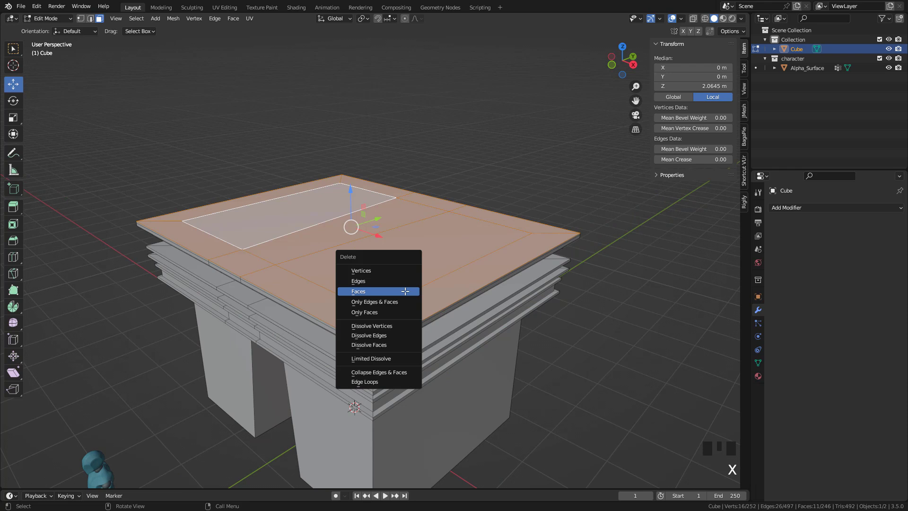
pyautogui.click(405, 292)
# Select the open edge loop around the top of the building and fill it with a single face
pyautogui.click(88, 18)
pyautogui.click(90, 18)
pyautogui.scroll(2, 293, 209)
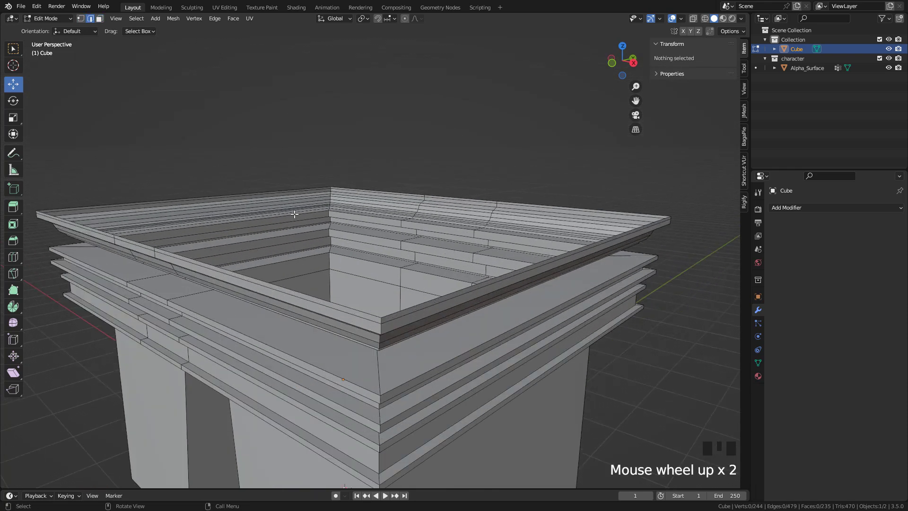
pyautogui.keyDown('alt'); pyautogui.click(362, 309); pyautogui.keyUp('alt')
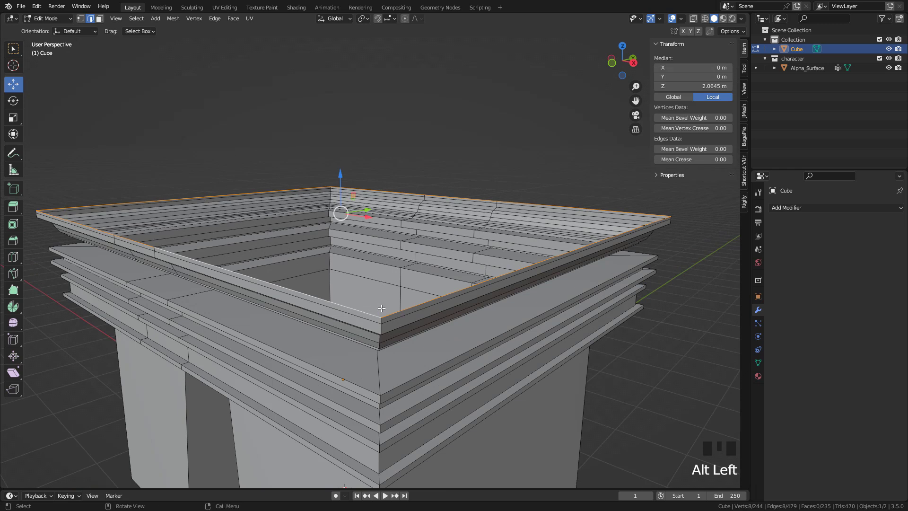
pyautogui.press('f')
# Inset the roof face by about 0.23 m and extrude it about 0.2 m downward to leave a raised rim
pyautogui.press('i')
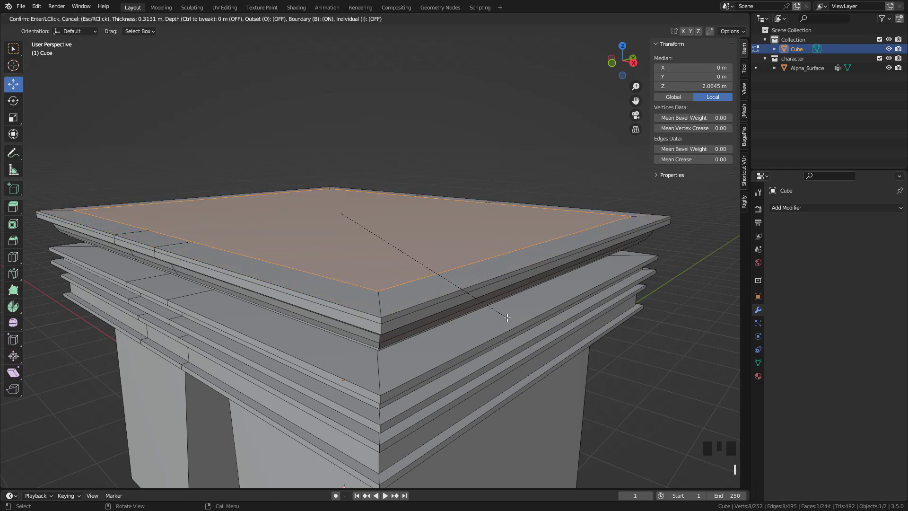
pyautogui.click(510, 321)
pyautogui.press('e')
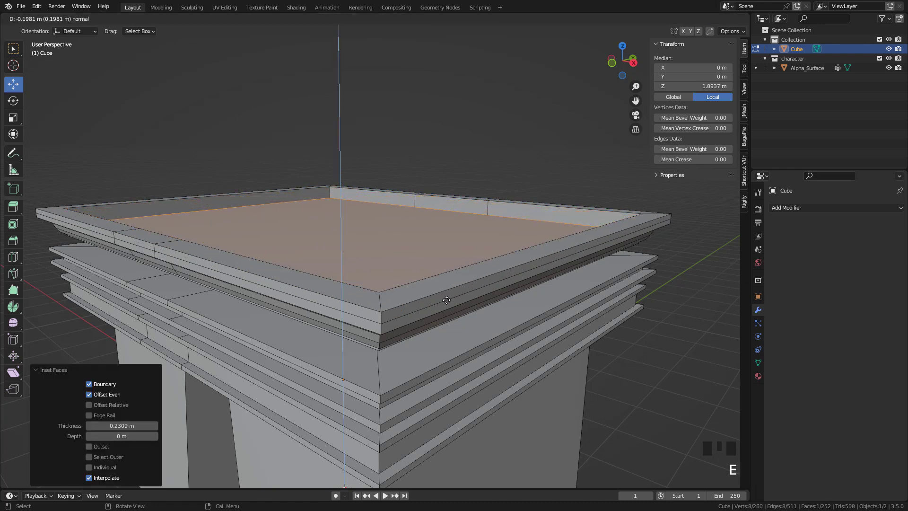
pyautogui.click(447, 299)
# Return to Object Mode, add a new cube at the world origin and scale it down uniformly to about 0.298
pyautogui.scroll(-2, 447, 299)
pyautogui.press('Tab')
pyautogui.moveTo(450, 294); pyautogui.dragTo(453, 287, button='middle')
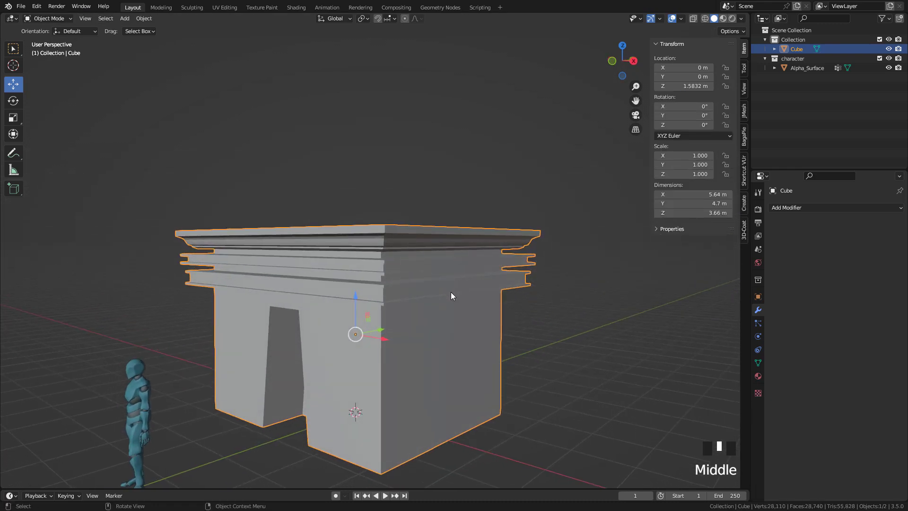
pyautogui.hotkey('shift', 'a')
pyautogui.moveTo(447, 297)
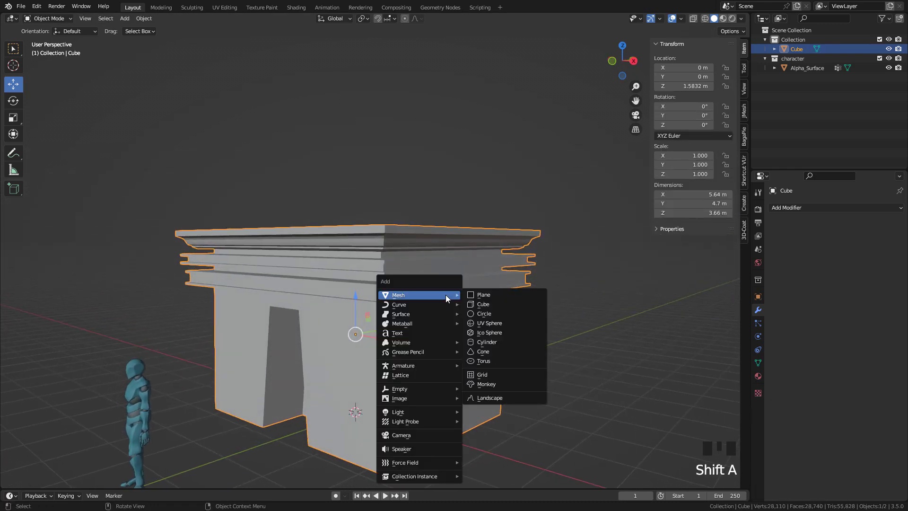
pyautogui.click(492, 304)
pyautogui.press('s')
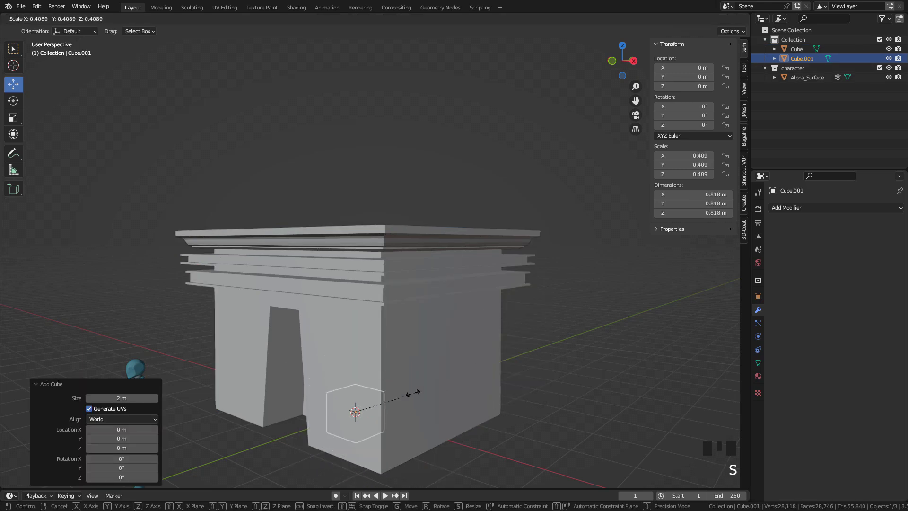
pyautogui.click(408, 395)
pyautogui.scroll(-2, 409, 394)
pyautogui.moveTo(409, 394); pyautogui.dragTo(426, 369, button='middle')
pyautogui.press('s')
pyautogui.click(422, 369)
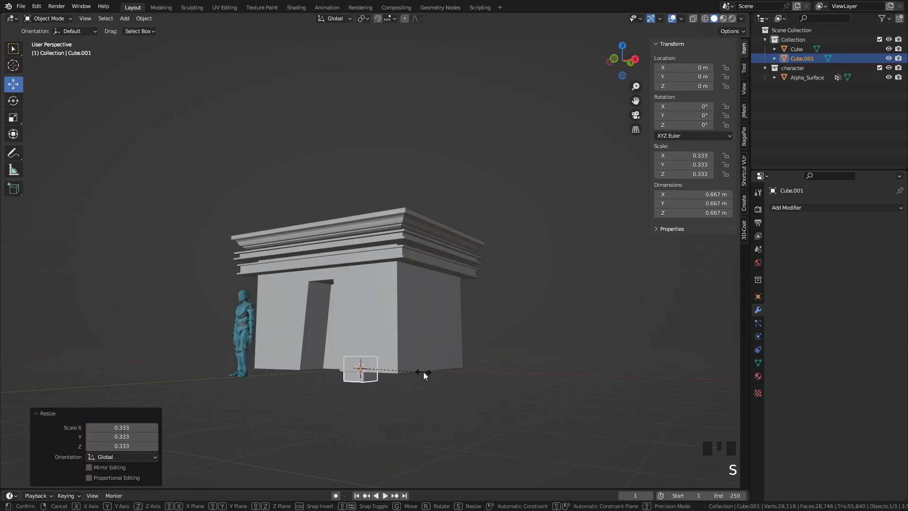
# Add a Mirror modifier on the X and Y axes to the small cube and move its mesh about 2.45 m along X
pyautogui.click(813, 209)
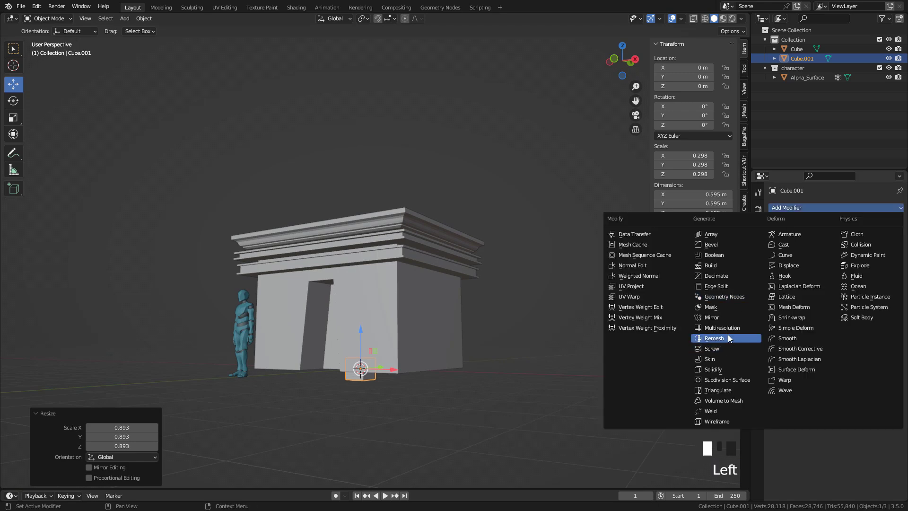
pyautogui.click(723, 318)
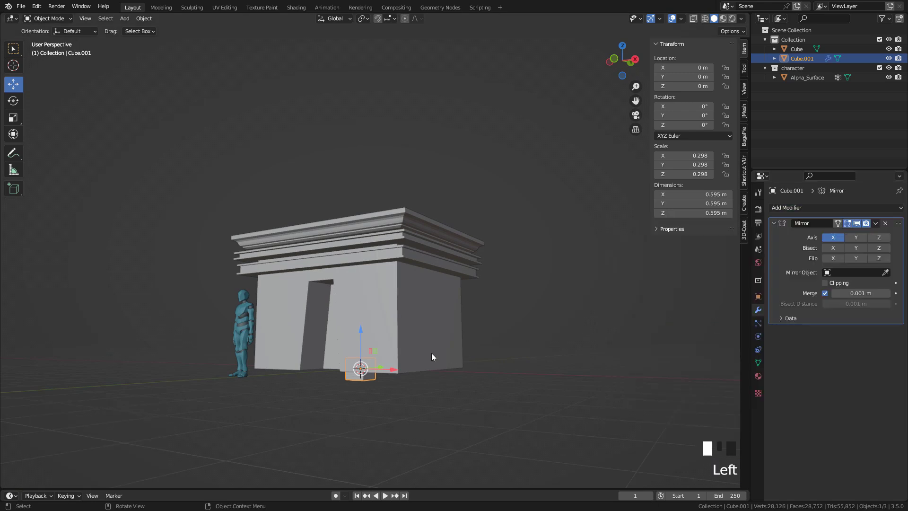
pyautogui.moveTo(432, 353); pyautogui.dragTo(426, 347, button='middle')
pyautogui.press('Tab')
pyautogui.press('a')
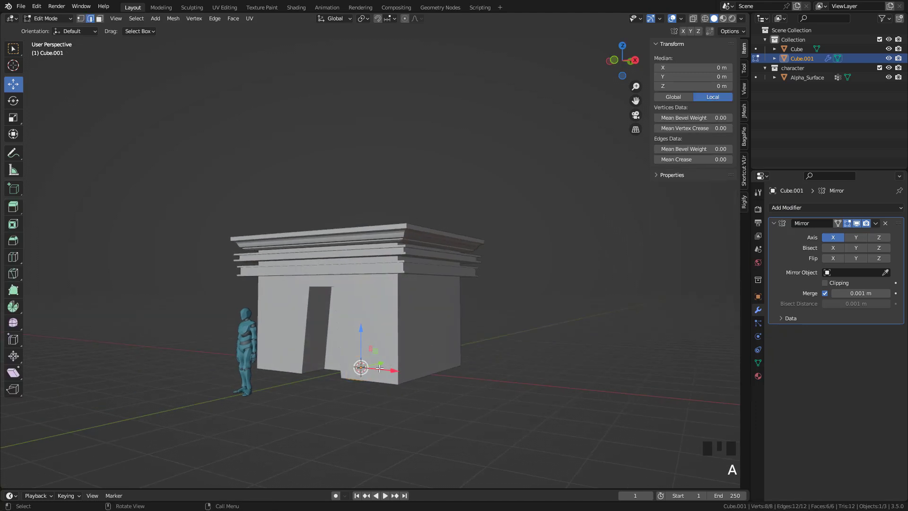
pyautogui.moveTo(380, 368); pyautogui.dragTo(462, 377)
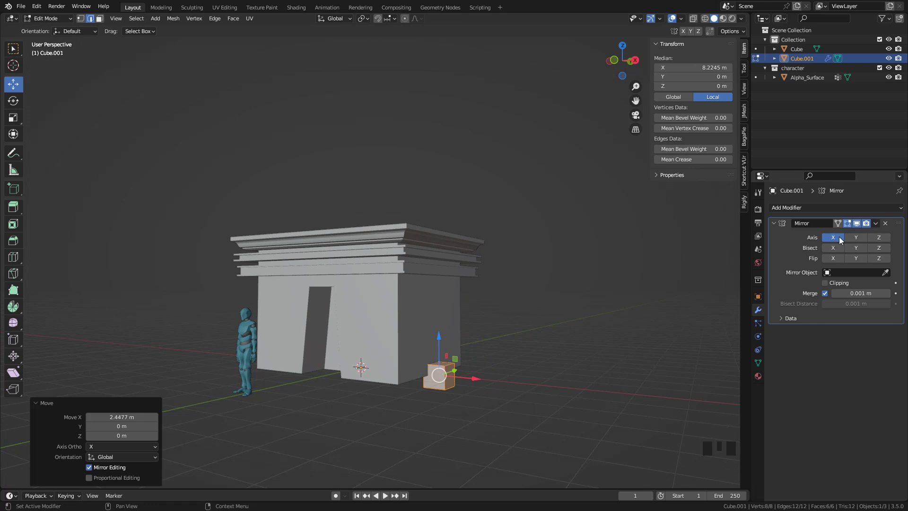
pyautogui.click(857, 238)
# Move the mirrored block against the front corner of the building and scale it down slightly to fit
pyautogui.moveTo(473, 307); pyautogui.dragTo(416, 331, button='middle')
pyautogui.moveTo(421, 386); pyautogui.dragTo(358, 392)
pyautogui.moveTo(359, 392); pyautogui.dragTo(511, 359, button='middle')
pyautogui.keyDown('shift'); pyautogui.moveTo(511, 360); pyautogui.dragTo(516, 199, button='middle'); pyautogui.keyUp('shift')
pyautogui.moveTo(469, 340); pyautogui.dragTo(470, 316)
pyautogui.moveTo(500, 349); pyautogui.dragTo(486, 348)
pyautogui.moveTo(492, 337); pyautogui.dragTo(473, 357, button='middle')
pyautogui.press('s')
pyautogui.click(459, 360)
pyautogui.moveTo(444, 345); pyautogui.dragTo(442, 346)
pyautogui.moveTo(456, 384); pyautogui.dragTo(459, 385)
# Raise the block to just below the cornice, then resize and align it with the building's front corner
pyautogui.moveTo(437, 326); pyautogui.dragTo(413, 259, button='middle')
pyautogui.moveTo(400, 250); pyautogui.dragTo(391, 104)
pyautogui.press('s')
pyautogui.moveTo(455, 204); pyautogui.dragTo(412, 182, button='middle')
pyautogui.click(507, 157)
pyautogui.moveTo(312, 135); pyautogui.dragTo(312, 140)
pyautogui.moveTo(310, 142); pyautogui.dragTo(295, 166, button='middle')
pyautogui.moveTo(278, 183); pyautogui.dragTo(275, 183)
pyautogui.moveTo(326, 182); pyautogui.dragTo(385, 177, button='middle')
pyautogui.moveTo(386, 177); pyautogui.dragTo(386, 193)
pyautogui.moveTo(416, 208); pyautogui.dragTo(504, 176, button='middle')
pyautogui.moveTo(517, 152); pyautogui.dragTo(514, 152)
# Extend the block into a pillar by lowering its bottom face to the ground and raising its top face about 0.08 m
pyautogui.scroll(-2, 514, 152)
pyautogui.moveTo(513, 154); pyautogui.dragTo(414, 215, button='middle')
pyautogui.click(99, 18)
pyautogui.click(415, 192)
pyautogui.moveTo(414, 195); pyautogui.dragTo(413, 286)
pyautogui.scroll(3, 407, 265)
pyautogui.moveTo(395, 202); pyautogui.dragTo(386, 228, button='middle')
pyautogui.click(425, 194)
pyautogui.moveTo(424, 164); pyautogui.dragTo(423, 162)
pyautogui.moveTo(423, 162); pyautogui.dragTo(427, 189, button='middle')
# Add one loop cut near the top of the corner pillar and another near its base
pyautogui.hotkey('ctrl', 'r')
pyautogui.click(428, 189)
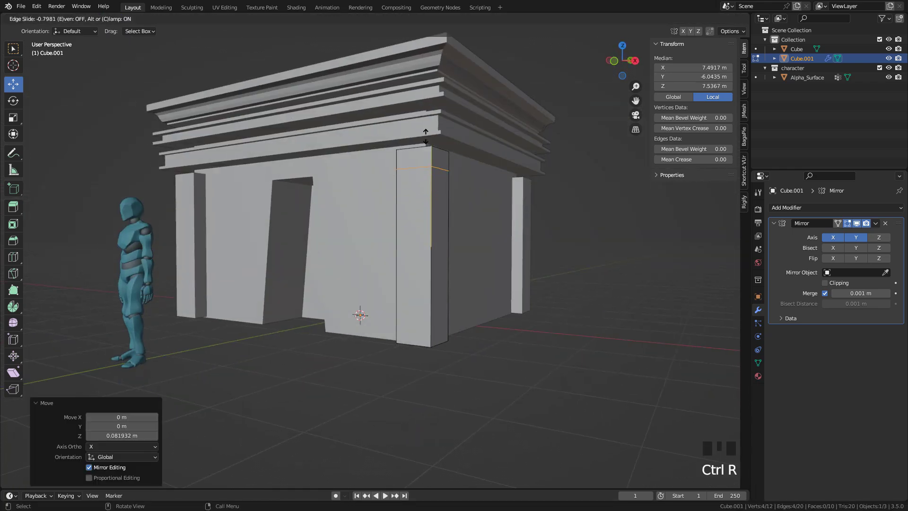
pyautogui.click(426, 136)
pyautogui.moveTo(426, 137); pyautogui.dragTo(422, 156, button='middle')
pyautogui.click(100, 19)
pyautogui.moveTo(407, 236); pyautogui.dragTo(416, 265, button='middle')
pyautogui.moveTo(421, 302); pyautogui.dragTo(427, 270, button='middle')
pyautogui.hotkey('ctrl', 'r')
pyautogui.click(428, 270)
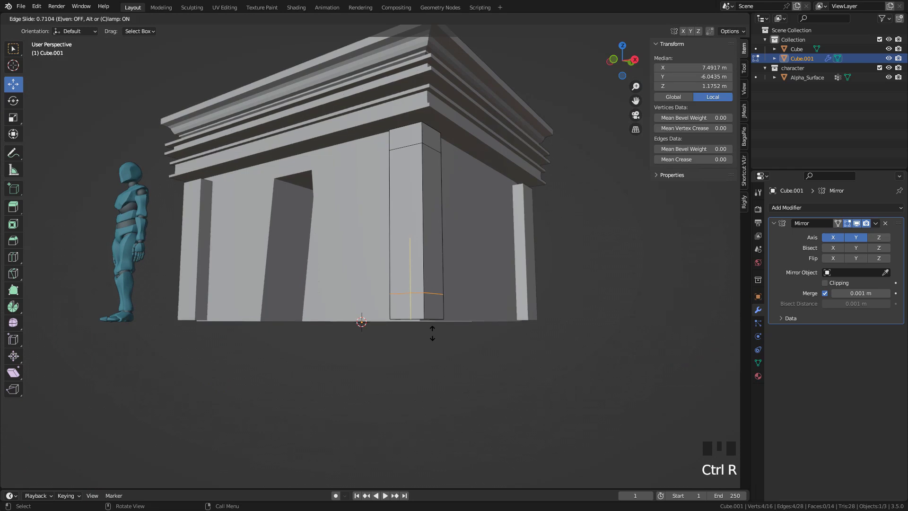
pyautogui.click(436, 317)
# Select the pillar's bottom face and scale it up to flare the base outward
pyautogui.press('3')
pyautogui.moveTo(359, 150); pyautogui.dragTo(355, 113, button='middle')
pyautogui.click(419, 237)
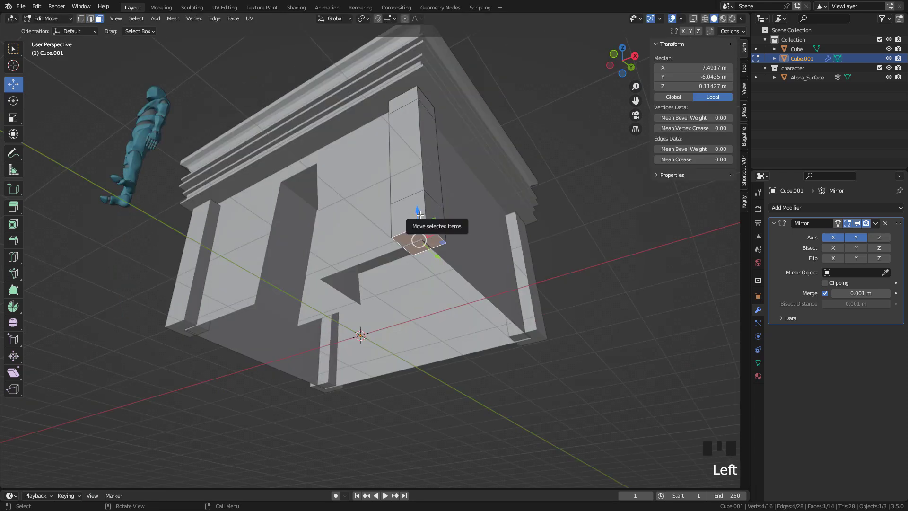
pyautogui.moveTo(419, 216); pyautogui.dragTo(419, 217)
pyautogui.press('s')
pyautogui.click(483, 235)
# Select the pillar's top face and scale it up to flare the capital outward beneath the cornice
pyautogui.moveTo(483, 235); pyautogui.dragTo(478, 313, button='middle')
pyautogui.click(416, 264)
pyautogui.click(387, 263)
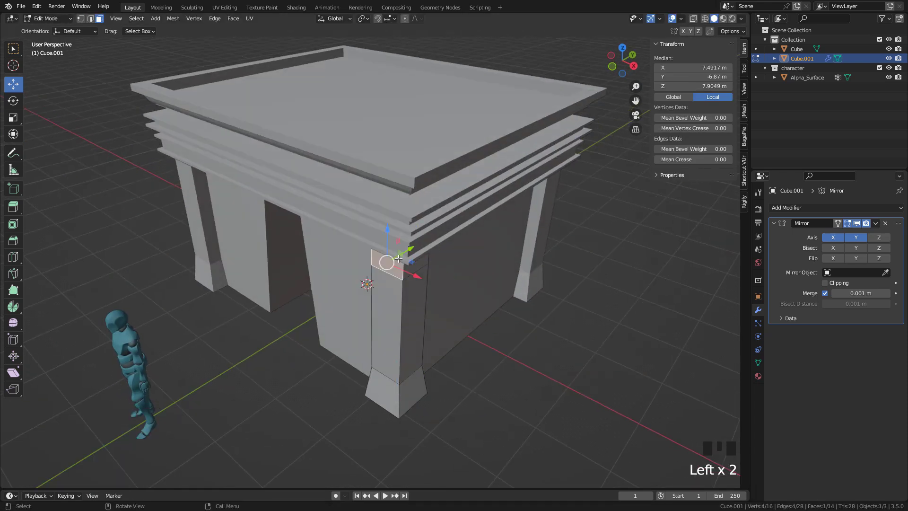
pyautogui.click(397, 252)
pyautogui.scroll(2, 402, 246)
pyautogui.moveTo(425, 152); pyautogui.dragTo(425, 151)
pyautogui.moveTo(466, 204)
pyautogui.mouseDown(button='middle')
pyautogui.moveTo(471, 171)
pyautogui.moveTo(454, 215)
pyautogui.mouseUp(button='middle')
pyautogui.press('s')
pyautogui.click(471, 172)
# Inset the two outer shaft faces of the pillar individually by about 0.244 m
pyautogui.scroll(2, 432, 241)
pyautogui.click(407, 277)
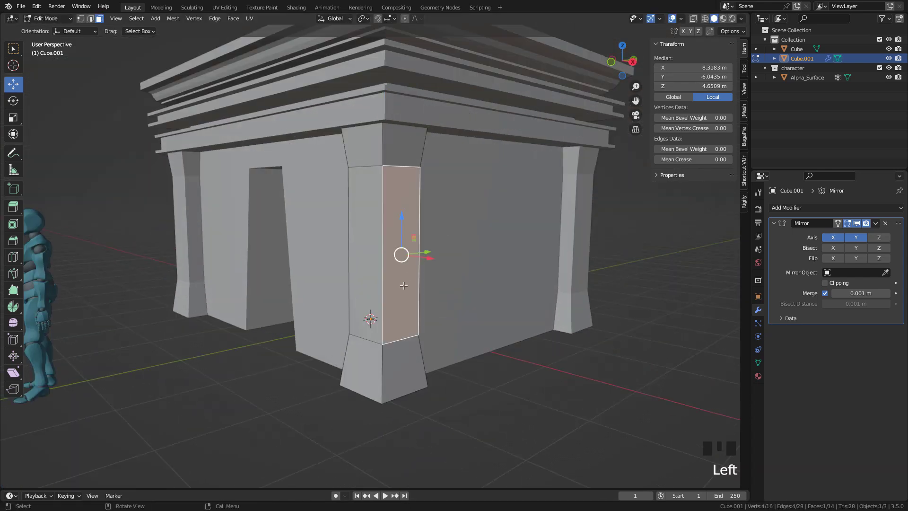
pyautogui.keyDown('shift'); pyautogui.click(376, 268); pyautogui.keyUp('shift')
pyautogui.moveTo(375, 268); pyautogui.dragTo(402, 265, button='middle')
pyautogui.press('i')
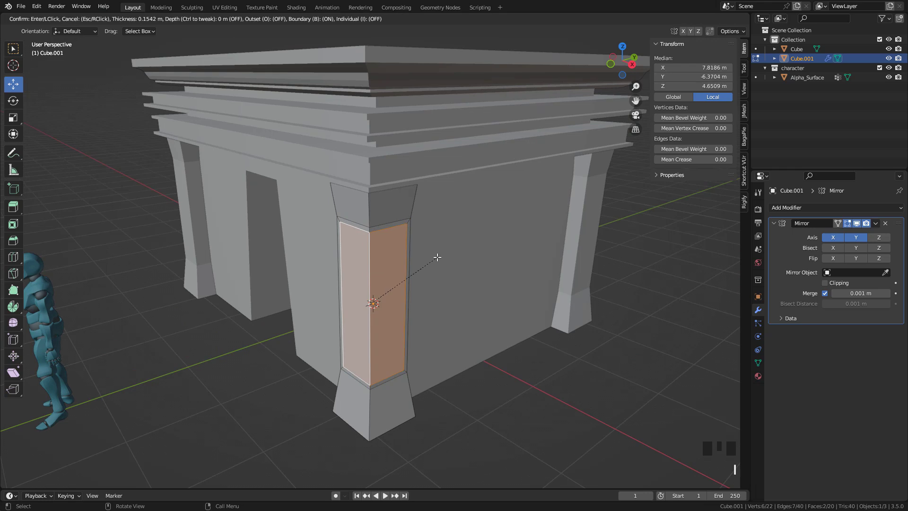
pyautogui.click(435, 259)
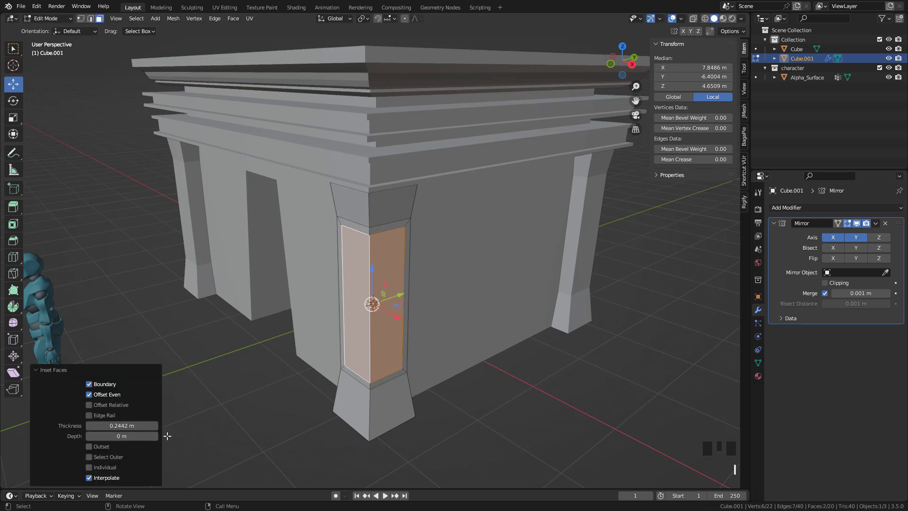
pyautogui.click(89, 468)
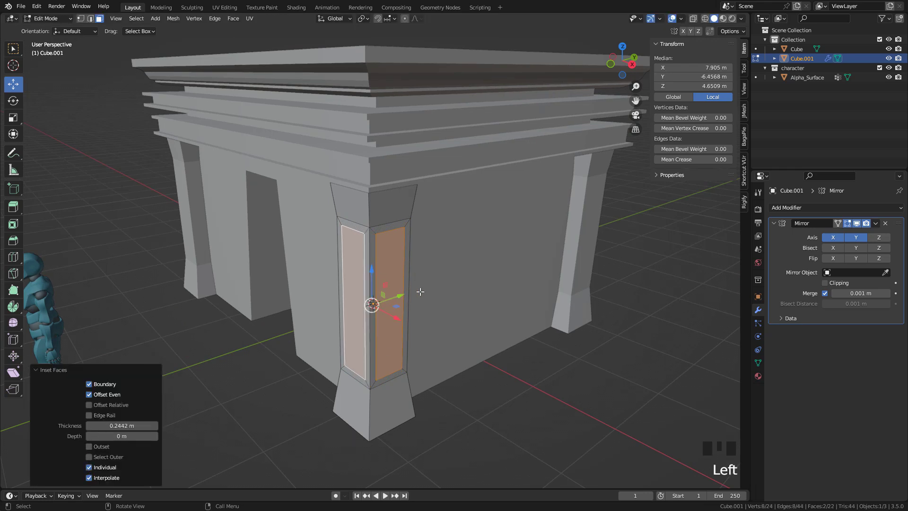
# Extrude the two inset shaft panels along their normals by about -0.165 m to recess them
pyautogui.hotkey('alt', 'e')
pyautogui.click(448, 304)
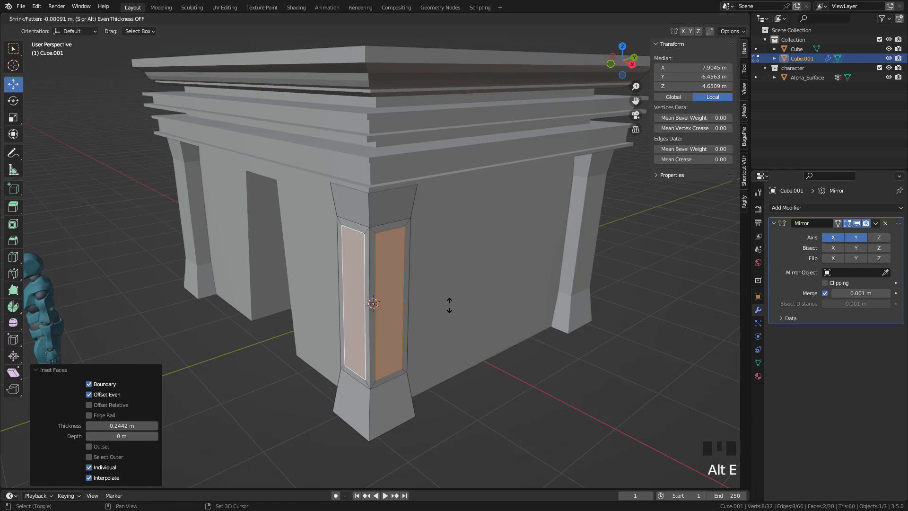
pyautogui.click(517, 387)
# Inset the recessed panels individually by about 0.203 m and extrude them further inward along their normals, then return to Object Mode
pyautogui.press('i')
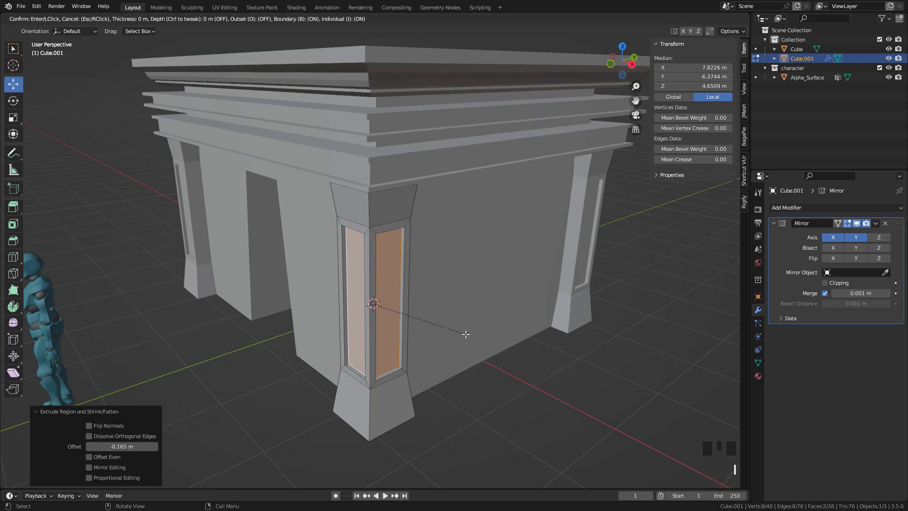
pyautogui.click(457, 338)
pyautogui.hotkey('alt', 'e')
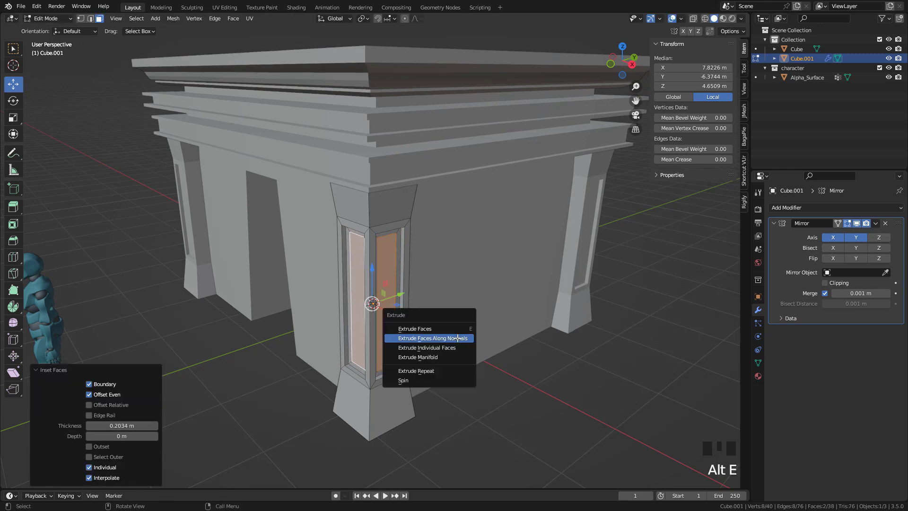
pyautogui.click(457, 337)
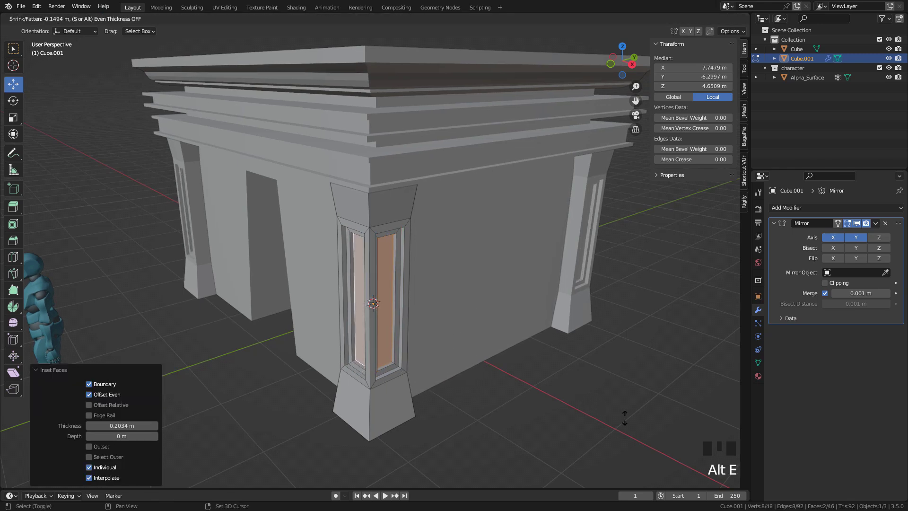
pyautogui.click(641, 422)
pyautogui.press('Tab')
pyautogui.click(521, 330)
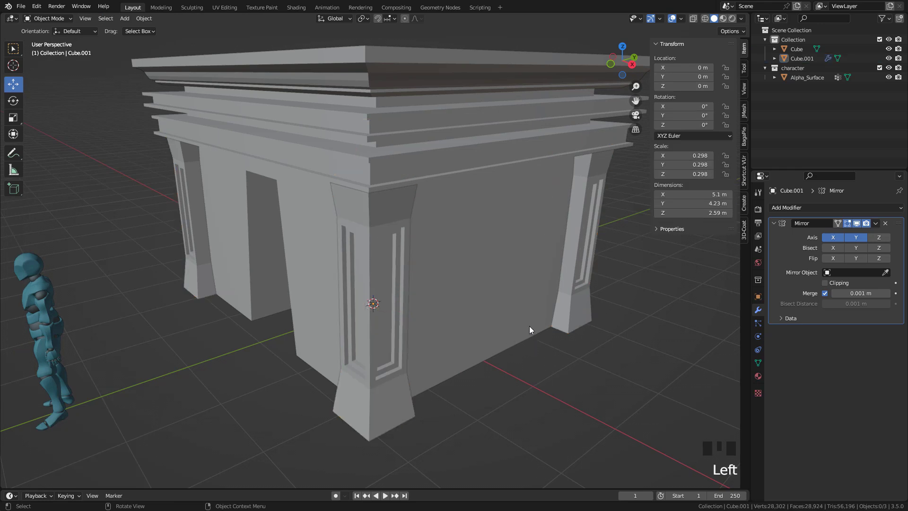
# Edit the pillar again, adding a centred loop cut around its base flare and scaling the loop by about 1.42
pyautogui.moveTo(521, 330); pyautogui.dragTo(584, 316, button='middle')
pyautogui.scroll(-3, 582, 316)
pyautogui.moveTo(520, 267); pyautogui.dragTo(431, 270, button='middle')
pyautogui.click(451, 280)
pyautogui.scroll(1, 430, 281)
pyautogui.scroll(3, 426, 265)
pyautogui.press('Tab')
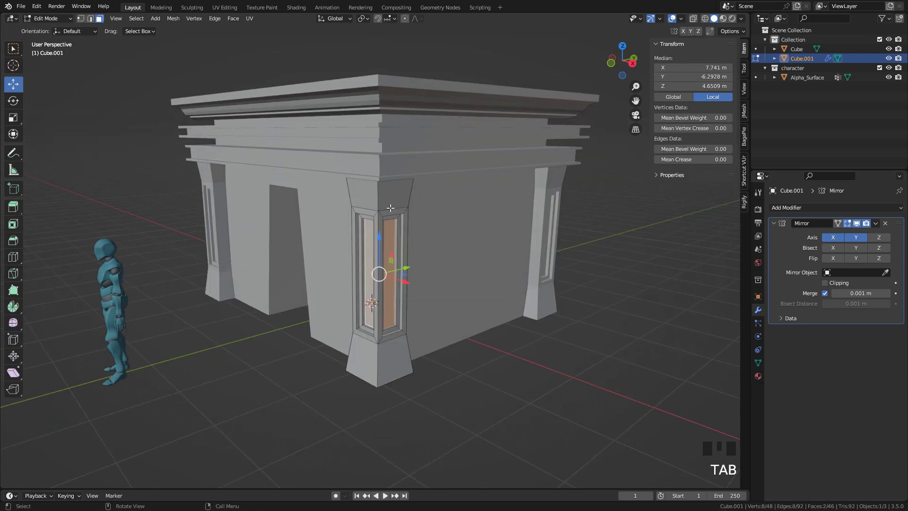
pyautogui.keyDown('shift'); pyautogui.moveTo(392, 208); pyautogui.dragTo(407, 255, button='middle'); pyautogui.keyUp('shift')
pyautogui.scroll(2, 416, 238)
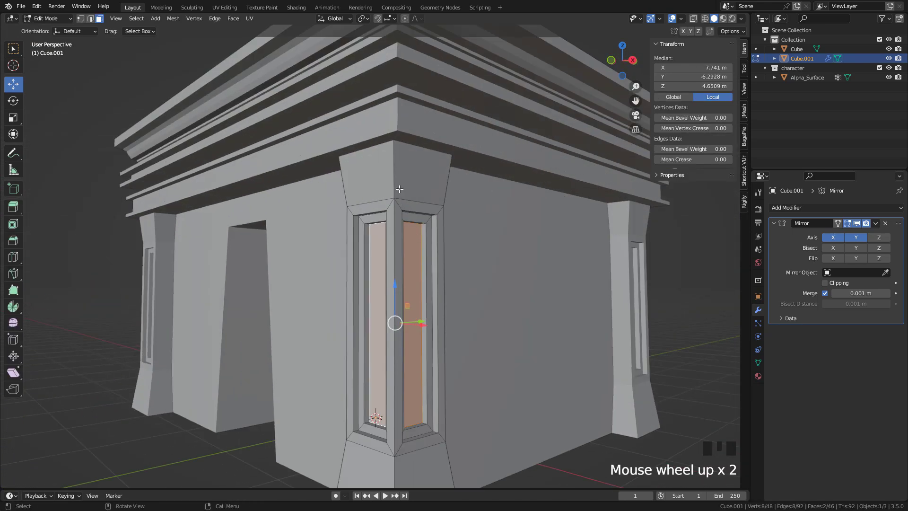
pyautogui.keyDown('shift'); pyautogui.moveTo(460, 360); pyautogui.dragTo(360, 282, button='middle'); pyautogui.keyUp('shift')
pyautogui.hotkey('ctrl', 'r')
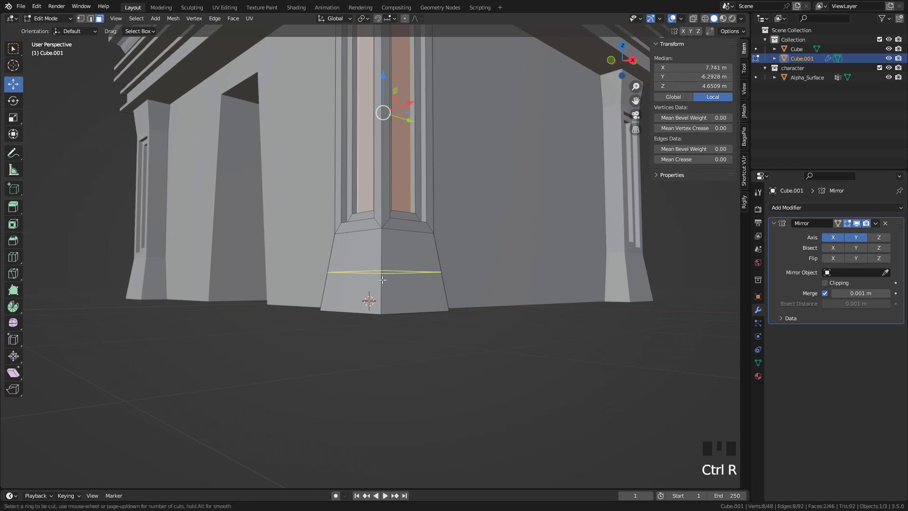
pyautogui.click(381, 280)
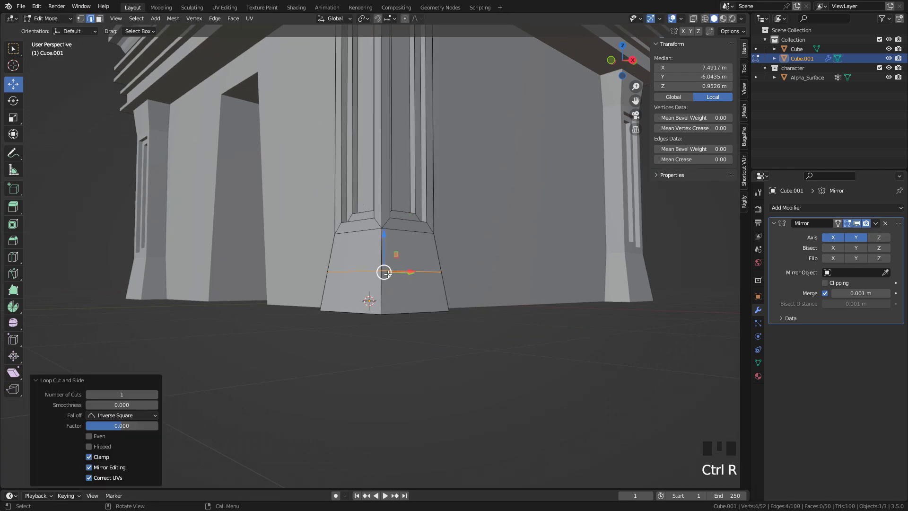
pyautogui.press('s')
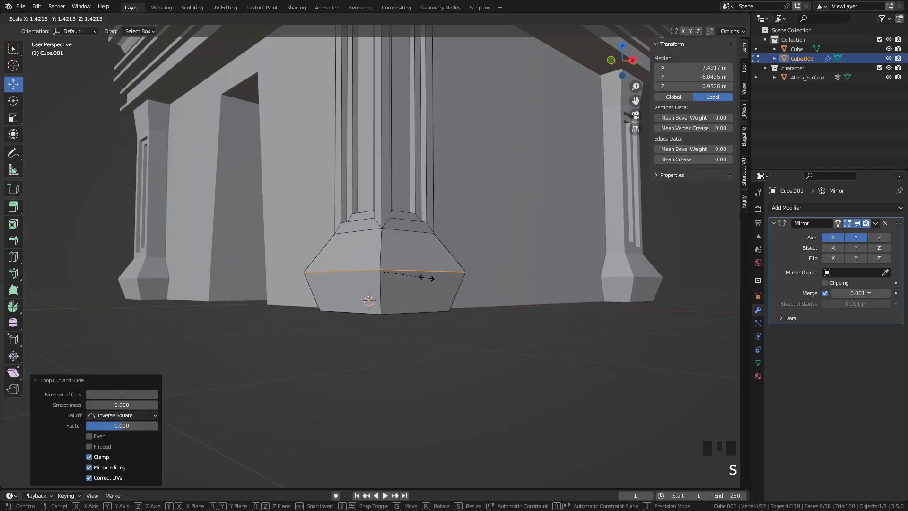
pyautogui.click(428, 279)
# Bevel the base loop about 0.754 m wide with 12 segments, using the custom stepped profile
pyautogui.hotkey('ctrl', 'b')
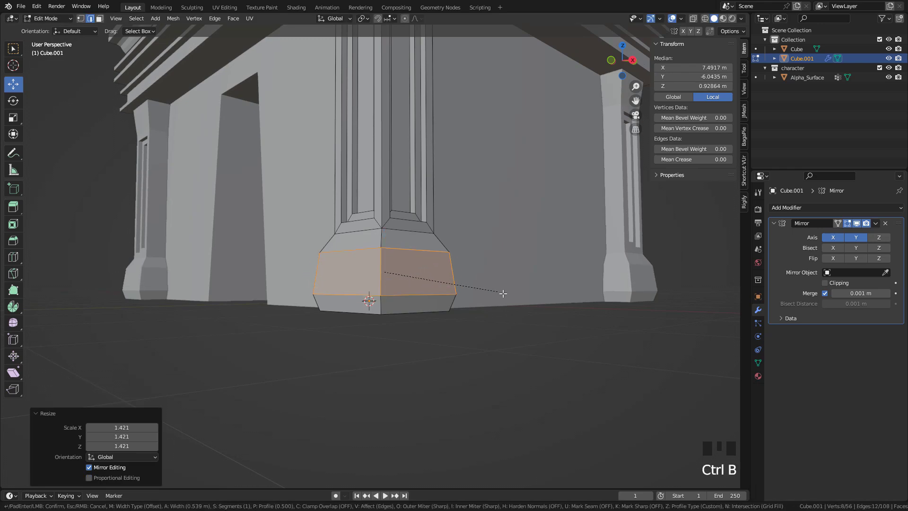
pyautogui.click(506, 296)
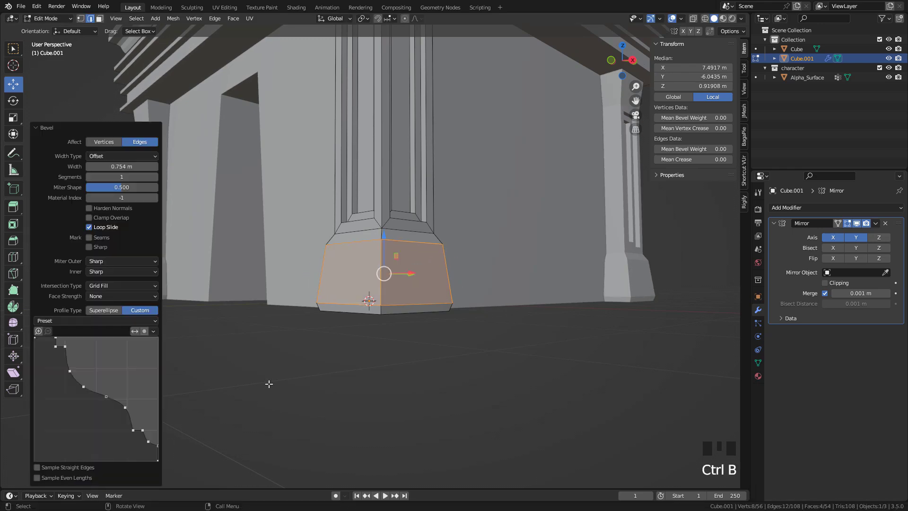
pyautogui.moveTo(121, 177); pyautogui.dragTo(152, 177)
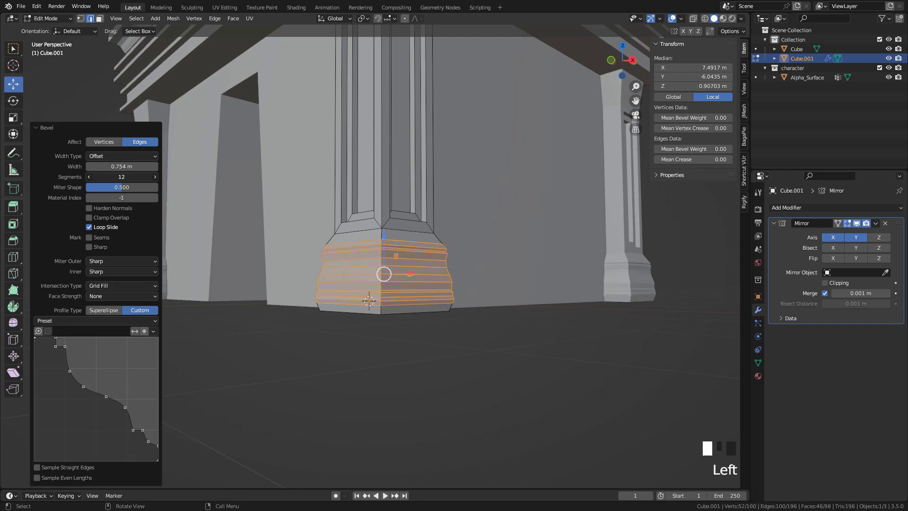
# Scale the loop around the pillar's capital by about 1.113 and bevel it about 0.55 m wide with the same custom profile
pyautogui.press('Tab')
pyautogui.press('s')
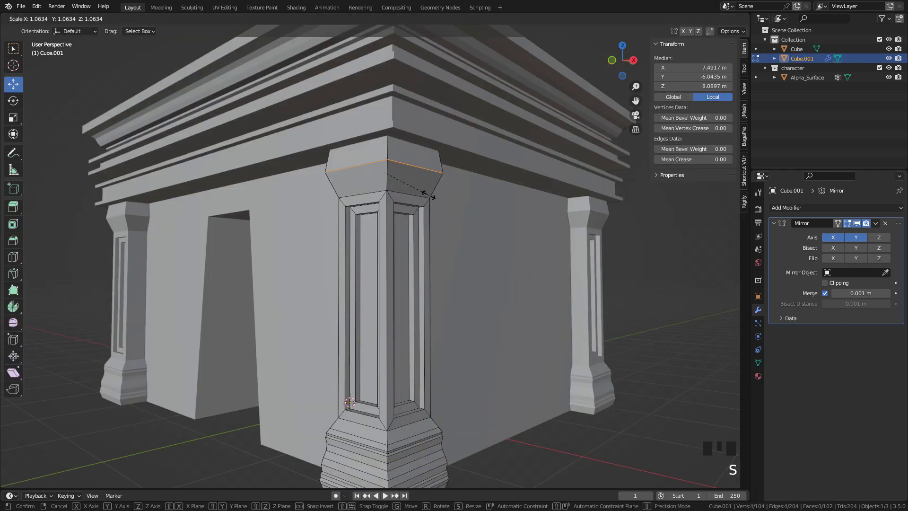
pyautogui.click(428, 195)
pyautogui.hotkey('ctrl', 'b')
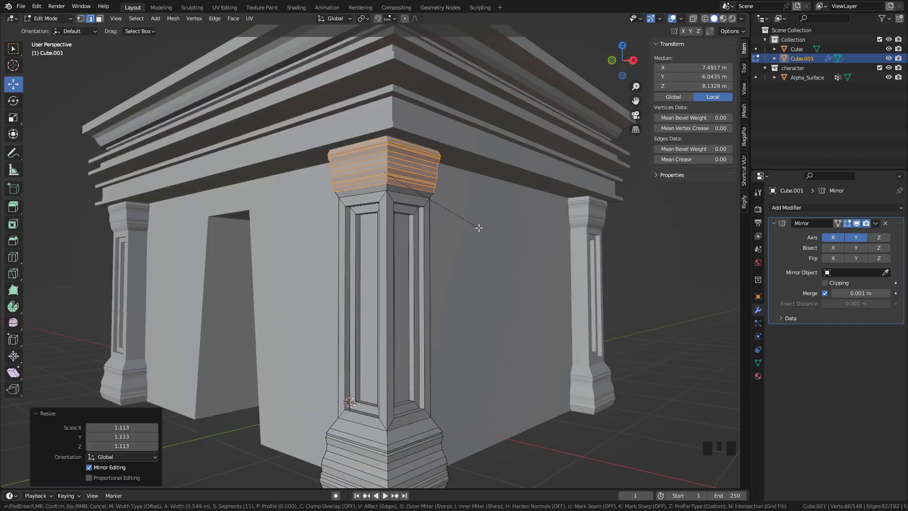
pyautogui.click(479, 229)
pyautogui.press('Tab')
# Duplicate the entire pillar mesh in place and move the copy along X toward the doorway
pyautogui.scroll(-3, 496, 234)
pyautogui.moveTo(496, 234); pyautogui.dragTo(478, 317, button='middle')
pyautogui.click(445, 285)
pyautogui.press('Tab')
pyautogui.press('a')
pyautogui.hotkey('shift', 'd')
pyautogui.rightClick(481, 321)
pyautogui.moveTo(495, 309); pyautogui.dragTo(433, 309)
# Scale the duplicated pillar down and position it against the front wall beside the doorway
pyautogui.moveTo(433, 310); pyautogui.dragTo(409, 338, button='middle')
pyautogui.press('s')
pyautogui.click(454, 307)
pyautogui.moveTo(385, 328); pyautogui.dragTo(380, 327)
pyautogui.moveTo(396, 322); pyautogui.dragTo(424, 314, button='middle')
pyautogui.moveTo(424, 314); pyautogui.dragTo(419, 315)
pyautogui.moveTo(493, 314); pyautogui.dragTo(436, 303, button='middle')
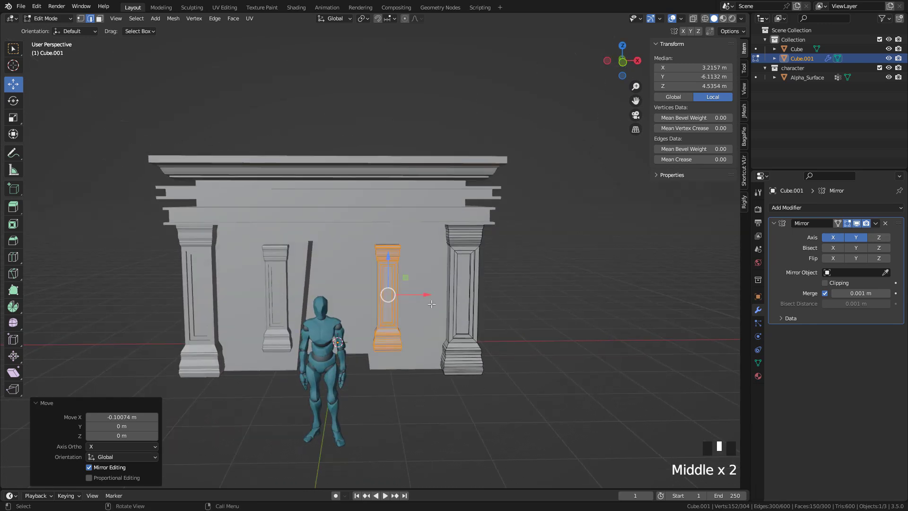
pyautogui.moveTo(426, 296); pyautogui.dragTo(425, 296)
pyautogui.moveTo(425, 296); pyautogui.dragTo(429, 279, button='middle')
pyautogui.moveTo(356, 241); pyautogui.dragTo(356, 235)
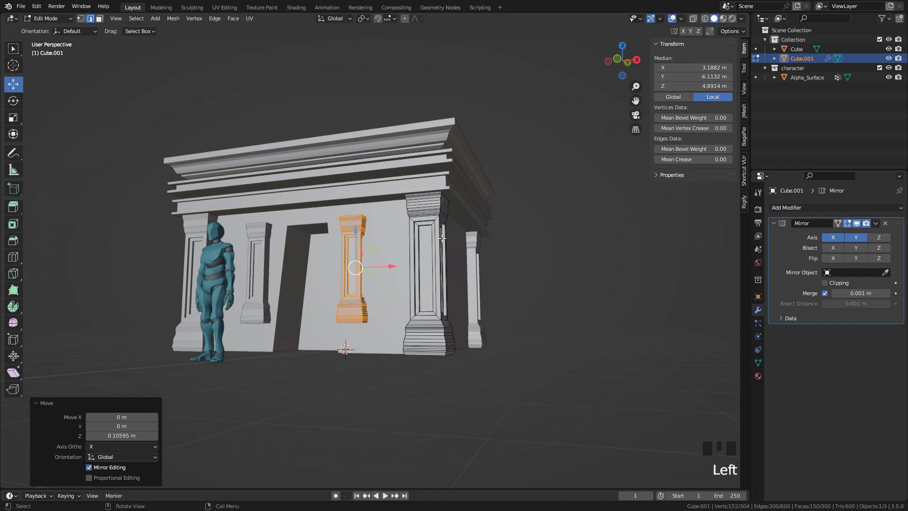
# With X-ray on, select the upper vertices of the small pillar and raise them to meet the cornice
pyautogui.click(693, 19)
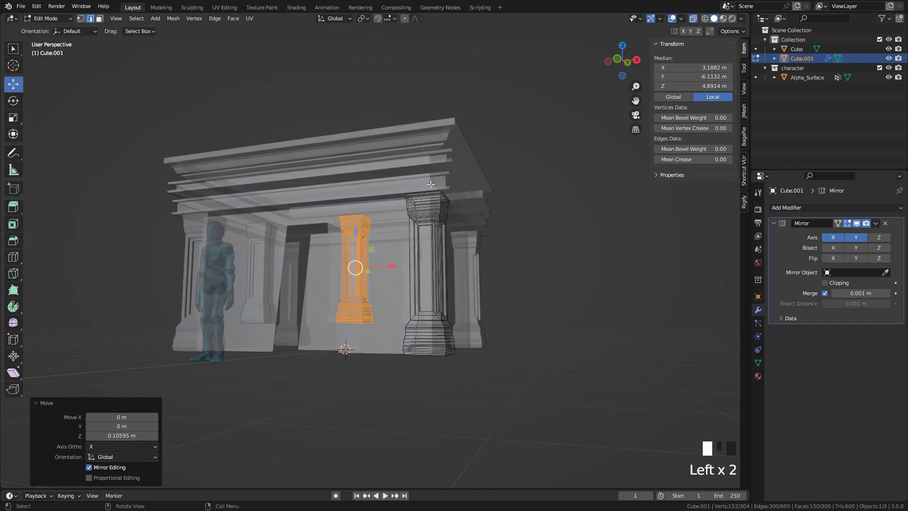
pyautogui.click(82, 19)
pyautogui.moveTo(324, 211); pyautogui.dragTo(345, 221, button='middle')
pyautogui.moveTo(330, 212); pyautogui.dragTo(398, 267)
pyautogui.scroll(2, 402, 255)
pyautogui.moveTo(381, 207); pyautogui.dragTo(380, 191)
# Select the lower vertices of the small pillar and move them down to ground level, then turn X-ray off
pyautogui.moveTo(350, 307); pyautogui.dragTo(406, 374)
pyautogui.moveTo(379, 303); pyautogui.dragTo(385, 340)
pyautogui.moveTo(384, 341); pyautogui.dragTo(416, 321, button='middle')
pyautogui.press('KP_1')
pyautogui.moveTo(383, 319); pyautogui.dragTo(384, 320)
pyautogui.moveTo(383, 320); pyautogui.dragTo(511, 229, button='middle')
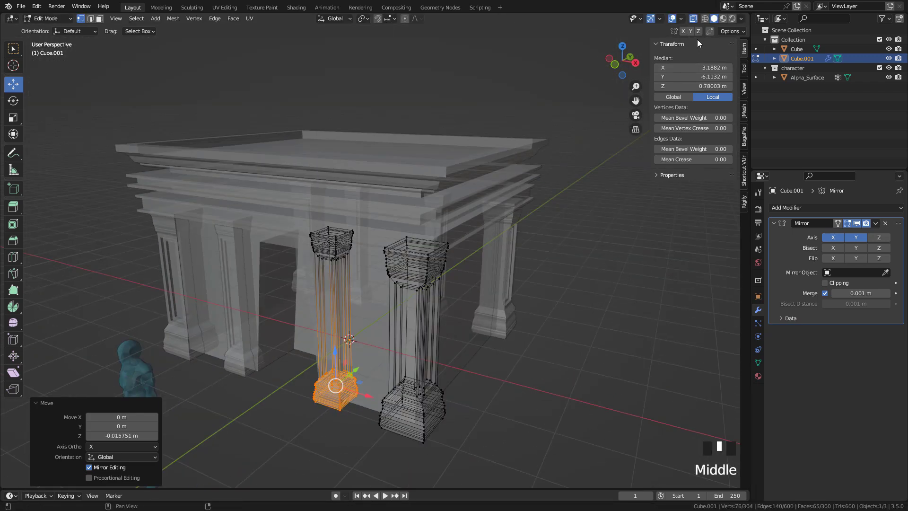
pyautogui.click(693, 19)
# Add a vertical loop cut to the building between the two front pillars, flattened to 0 along X and shifted beside the inner pillar
pyautogui.moveTo(448, 297); pyautogui.dragTo(457, 269, button='middle')
pyautogui.press('Tab')
pyautogui.click(396, 218)
pyautogui.press('Tab')
pyautogui.moveTo(395, 217); pyautogui.dragTo(469, 258, button='middle')
pyautogui.hotkey('ctrl', 'r')
pyautogui.click(428, 204)
pyautogui.rightClick(428, 203)
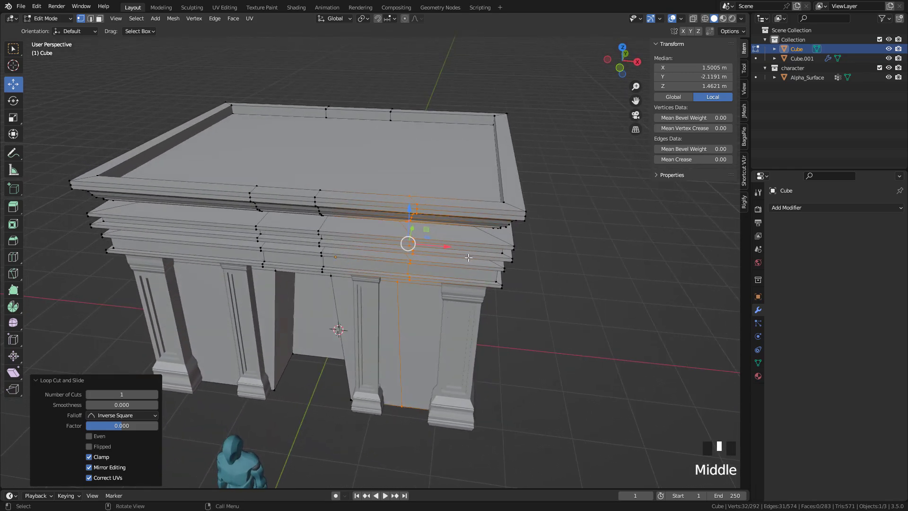
pyautogui.write('s')
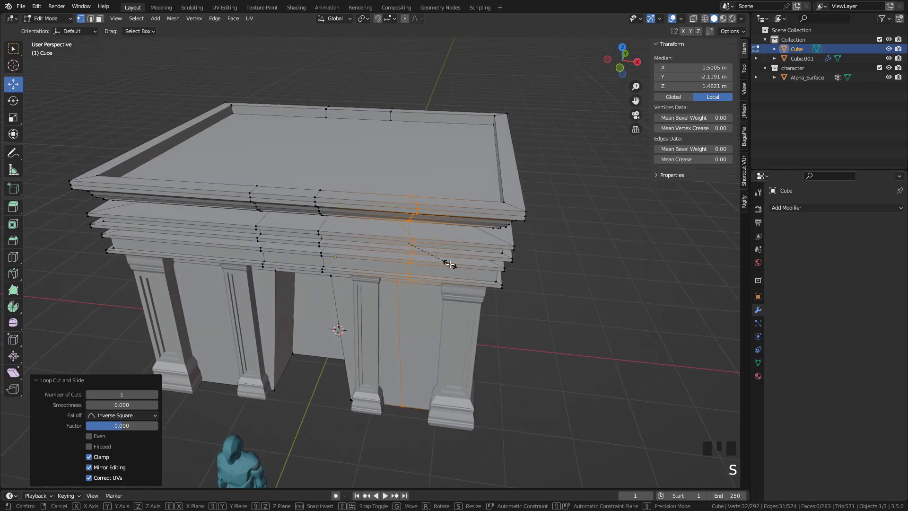
pyautogui.write('x')
pyautogui.write('0')
pyautogui.press('Return')
pyautogui.moveTo(446, 247); pyautogui.dragTo(450, 206, button='middle')
pyautogui.moveTo(450, 207); pyautogui.dragTo(422, 206)
# Add a second vertical loop cut beside the corner pillar, straightened along X and nudged about -0.006 m along X
pyautogui.hotkey('ctrl', 'r')
pyautogui.click(447, 204)
pyautogui.rightClick(446, 205)
pyautogui.press('s')
pyautogui.press('x')
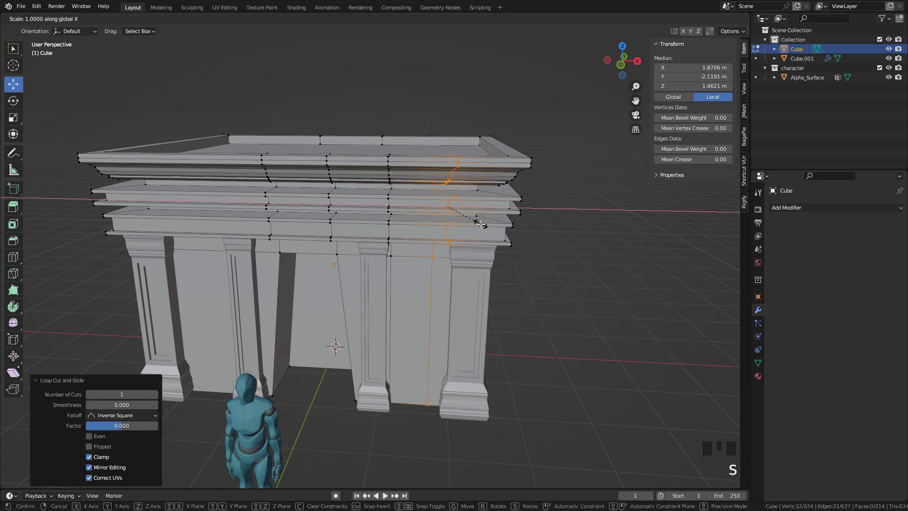
pyautogui.press('Return')
pyautogui.moveTo(481, 209); pyautogui.dragTo(478, 210)
pyautogui.moveTo(232, 146); pyautogui.dragTo(400, 289, button='middle')
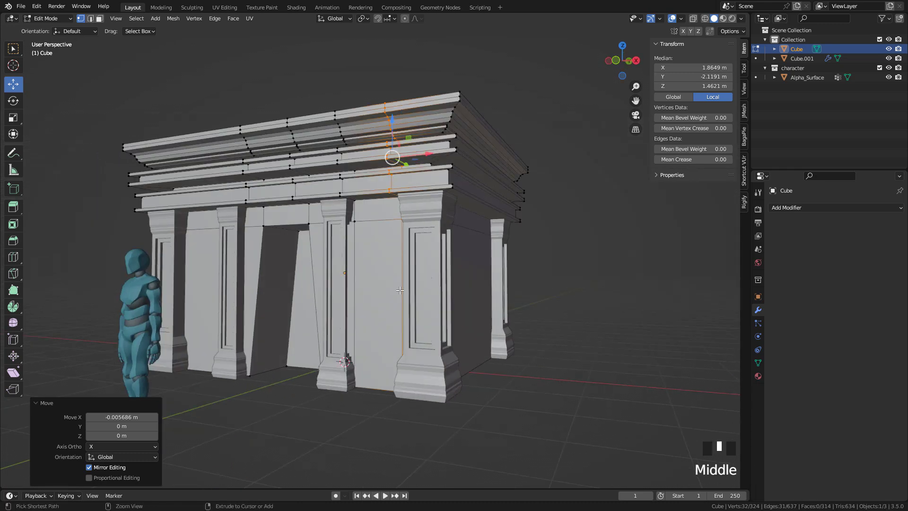
# Add a horizontal loop cut around the building's walls just above the pillar bases, slid by a factor of about 0.534
pyautogui.hotkey('ctrl', 'r')
pyautogui.click(400, 292)
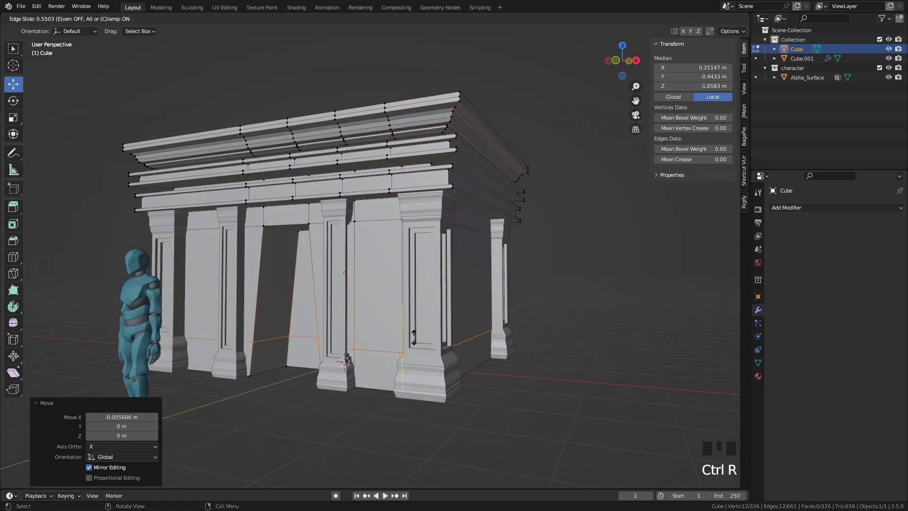
pyautogui.click(414, 339)
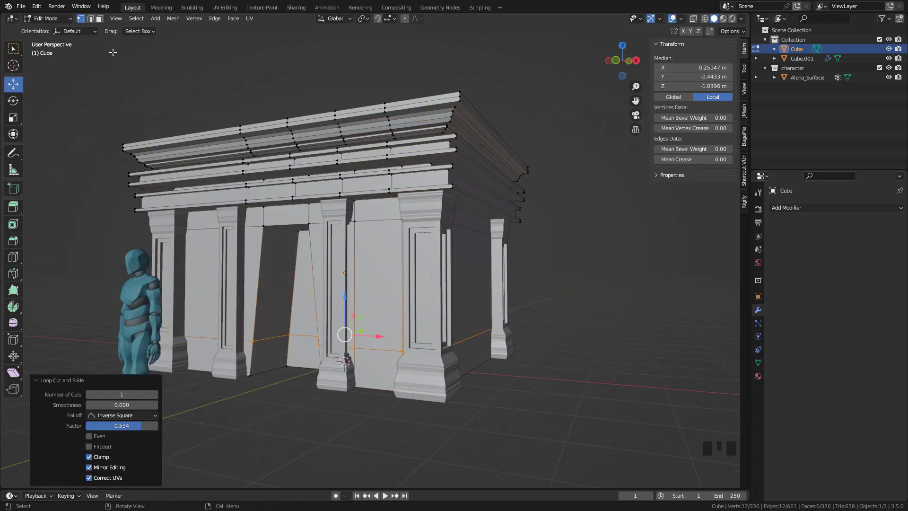
# Select the tall front wall face between the inner and corner pillars and extrude it inward as a recessed panel
pyautogui.click(99, 19)
pyautogui.click(378, 284)
pyautogui.moveTo(379, 284); pyautogui.dragTo(260, 283, button='middle')
pyautogui.press('e')
pyautogui.click(368, 320)
# Select the whole corner pillar in the pillars object, duplicate it and move the copy about 0.9 m along Y beside the side wall
pyautogui.press('Tab')
pyautogui.click(282, 271)
pyautogui.press('Tab')
pyautogui.click(260, 283)
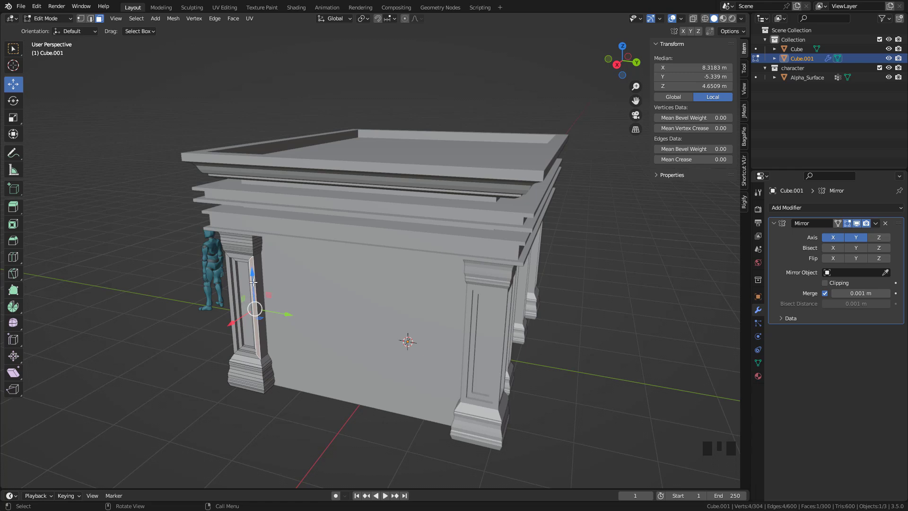
pyautogui.hotkey('ctrl', 'l')
pyautogui.moveTo(254, 282); pyautogui.dragTo(350, 351, button='middle')
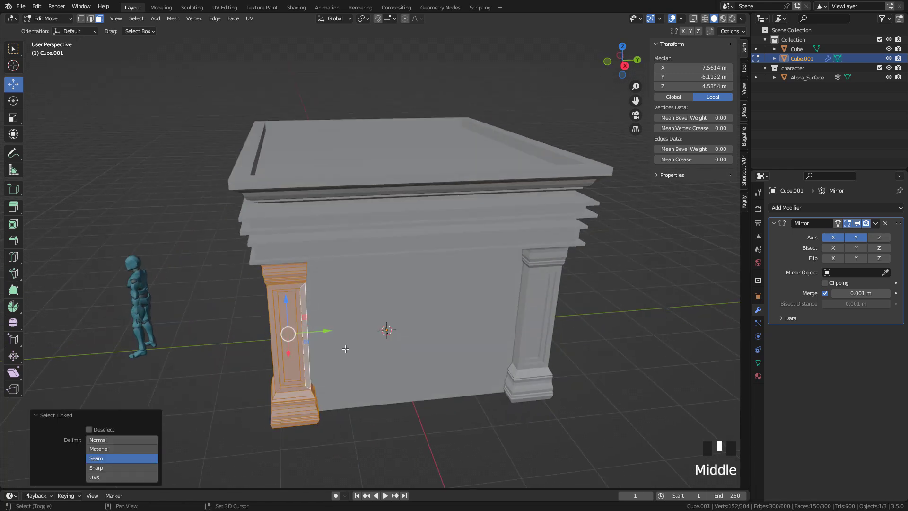
pyautogui.hotkey('shift', 'd')
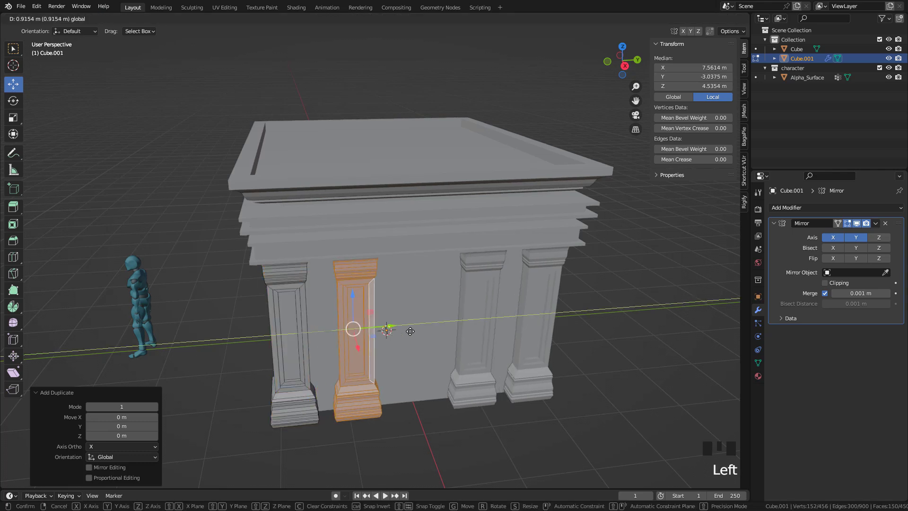
pyautogui.click(410, 331)
# Resize the duplicated side pillar, rescale it along Z and shift it so it fits between the ground and the cornice
pyautogui.moveTo(432, 336); pyautogui.dragTo(468, 364, button='middle')
pyautogui.press('s')
pyautogui.click(449, 309)
pyautogui.press('s')
pyautogui.press('z')
pyautogui.click(457, 321)
pyautogui.moveTo(434, 369); pyautogui.dragTo(439, 375)
pyautogui.press('Tab')
pyautogui.hotkey('alt', 'a')
# Add a vertical loop cut at the middle of the building's side wall, flatten it to 0 along Y and bevel it into two edges
pyautogui.moveTo(433, 367); pyautogui.dragTo(391, 311, button='middle')
pyautogui.click(386, 345)
pyautogui.press('Tab')
pyautogui.hotkey('ctrl', 'r')
pyautogui.click(379, 370)
pyautogui.rightClick(378, 369)
pyautogui.press('s')
pyautogui.press('y')
pyautogui.press('0')
pyautogui.click(414, 362)
pyautogui.hotkey('ctrl', 'b')
pyautogui.click(391, 319)
# Add a vertical loop cut between the front corner and inner side pillars, flatten it to 0 along Y, bevel it and widen it along Y
pyautogui.hotkey('ctrl', 'r')
pyautogui.click(337, 289)
pyautogui.rightClick(337, 288)
pyautogui.press('s')
pyautogui.press('y')
pyautogui.press('0')
pyautogui.click(422, 308)
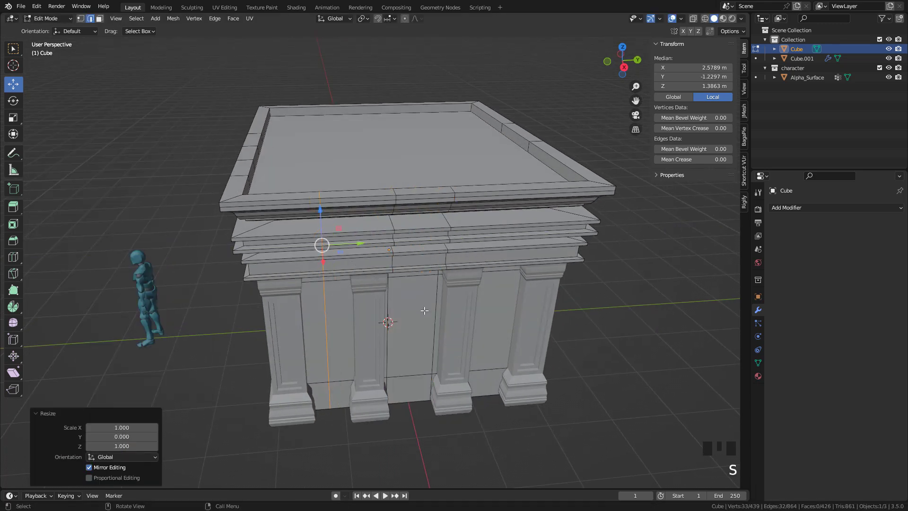
pyautogui.hotkey('ctrl', 'b')
pyautogui.click(432, 317)
pyautogui.press('s')
pyautogui.press('y')
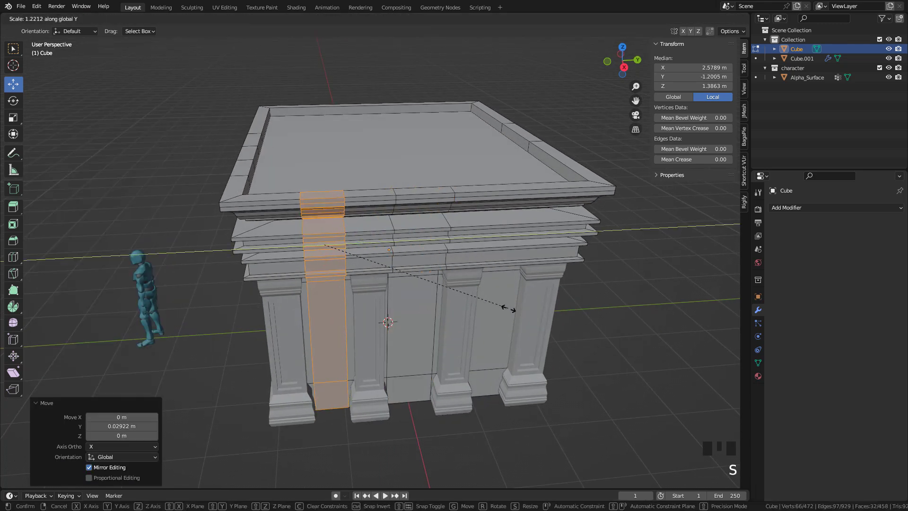
pyautogui.click(487, 304)
# Add a vertical loop cut between the inner side pillar and rear corner pillar, flatten it to 0 along Y, reposition it and bevel it
pyautogui.moveTo(486, 304); pyautogui.dragTo(486, 277, button='middle')
pyautogui.hotkey('ctrl', 'r')
pyautogui.click(486, 277)
pyautogui.rightClick(486, 278)
pyautogui.press('s')
pyautogui.press('y')
pyautogui.press('0')
pyautogui.click(485, 278)
pyautogui.moveTo(514, 247); pyautogui.dragTo(512, 247)
pyautogui.hotkey('ctrl', 'b')
pyautogui.click(537, 249)
# Select the three tall side wall faces between the pillars and extrude them inward as recessed panels, leaving edit mode when done
pyautogui.press('3')
pyautogui.click(305, 321)
pyautogui.keyDown('shift'); pyautogui.click(393, 322); pyautogui.keyUp('shift')
pyautogui.moveTo(468, 308); pyautogui.dragTo(507, 307, button='middle')
pyautogui.keyDown('shift'); pyautogui.click(493, 305); pyautogui.keyUp('shift')
pyautogui.press('e')
pyautogui.click(572, 313)
pyautogui.press('Tab')
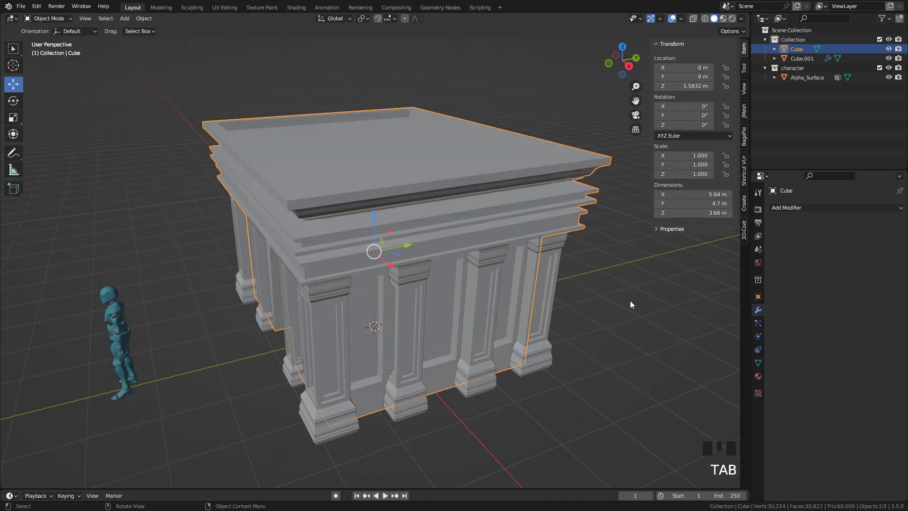
# Select the mirrored pillars object and hide it
pyautogui.moveTo(573, 313); pyautogui.dragTo(563, 309, button='middle')
pyautogui.click(384, 195)
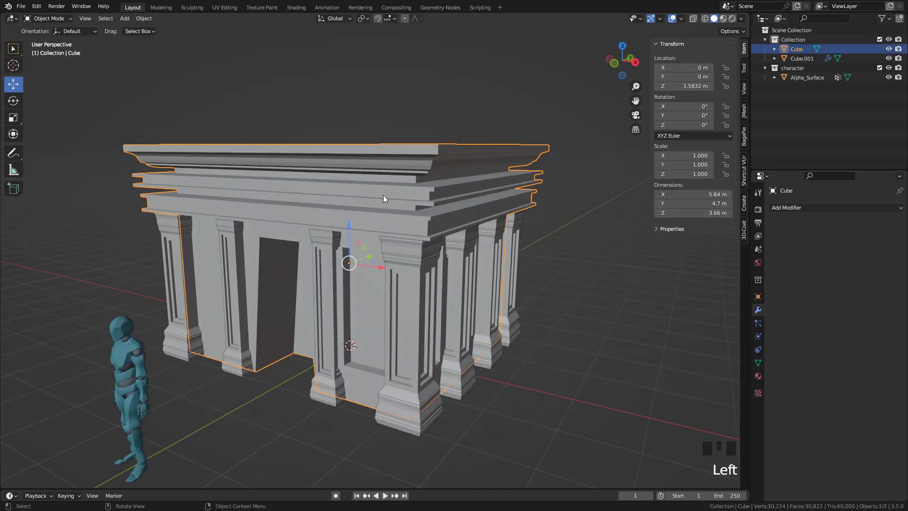
pyautogui.click(430, 263)
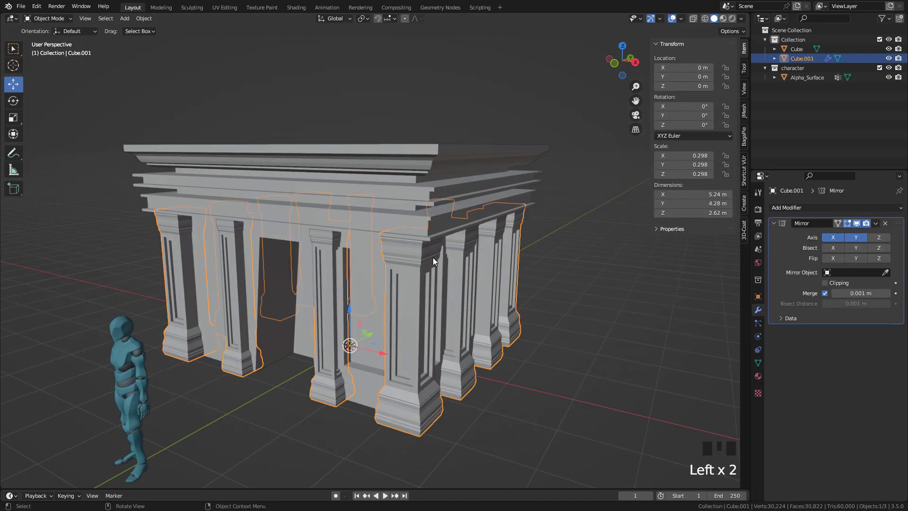
pyautogui.press('h')
# Edit the building mesh and add centred vertical loop cuts that divide it into halves along X
pyautogui.click(384, 199)
pyautogui.press('Tab')
pyautogui.moveTo(386, 243); pyautogui.dragTo(333, 187, button='middle')
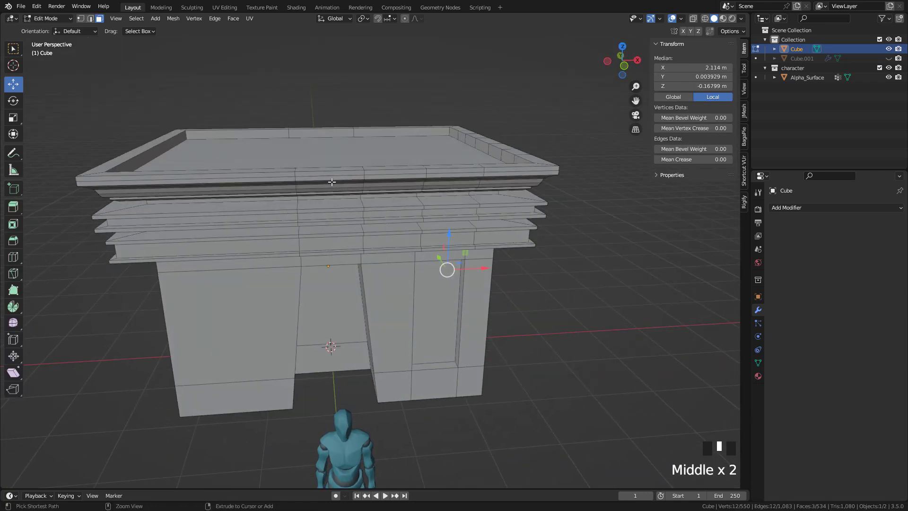
pyautogui.hotkey('ctrl', 'r')
pyautogui.click(331, 182)
pyautogui.moveTo(520, 227); pyautogui.dragTo(506, 254, button='middle')
pyautogui.hotkey('ctrl', 'r')
pyautogui.click(470, 247)
# Select the middle front and middle back vertices of the recessed roof and join them with an edge
pyautogui.click(80, 18)
pyautogui.moveTo(326, 133); pyautogui.dragTo(437, 180, button='middle')
pyautogui.click(259, 156)
pyautogui.keyDown('shift'); pyautogui.click(539, 183); pyautogui.keyUp('shift')
pyautogui.keyDown('shift'); pyautogui.moveTo(544, 179); pyautogui.dragTo(437, 187, button='middle'); pyautogui.keyUp('shift')
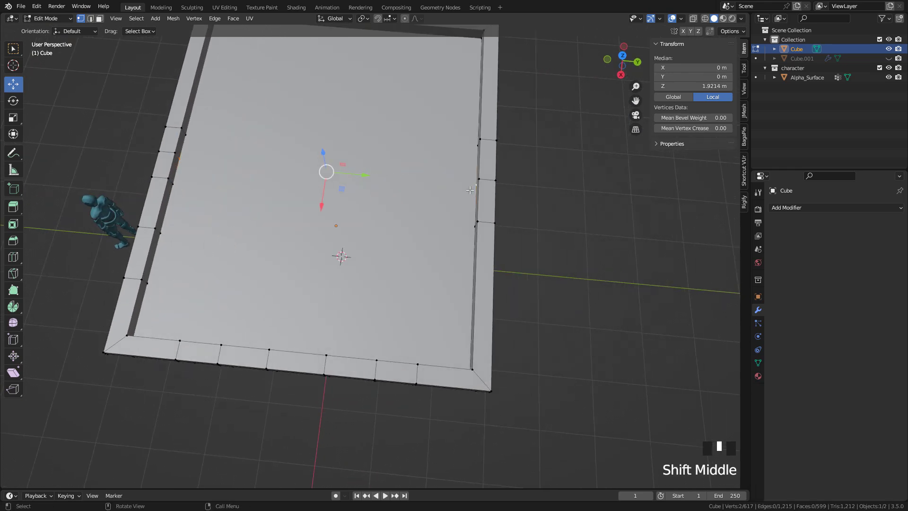
pyautogui.press('f')
# From the front view with X-ray on, select all faces of the building's negative X half and delete them
pyautogui.moveTo(473, 156); pyautogui.dragTo(505, 186, button='middle')
pyautogui.scroll(-2, 505, 186)
pyautogui.scroll(-2, 505, 187)
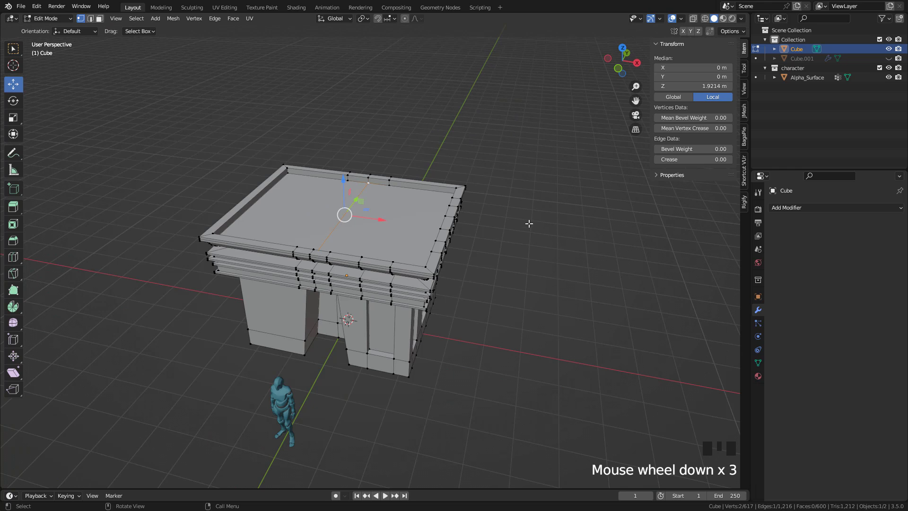
pyautogui.press('KP_1')
pyautogui.click(692, 18)
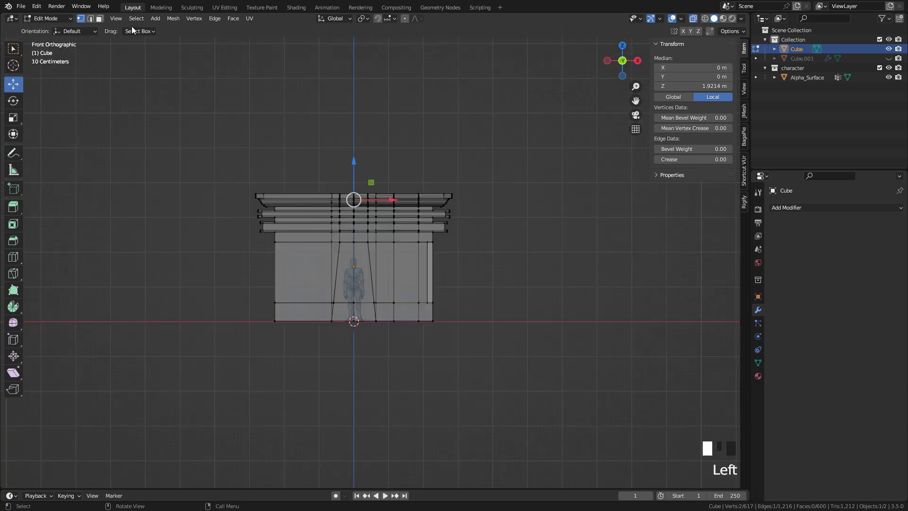
pyautogui.click(99, 18)
pyautogui.moveTo(172, 108); pyautogui.dragTo(352, 493)
pyautogui.press('x')
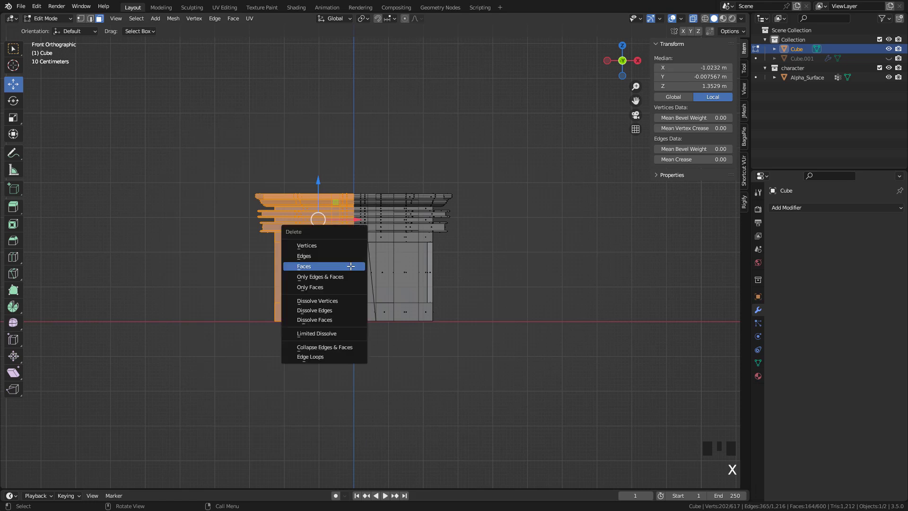
pyautogui.click(351, 266)
# Add a Mirror modifier on the X axis with Clipping enabled to the half building, and turn X-ray off
pyautogui.keyDown('shift'); pyautogui.moveTo(380, 239); pyautogui.dragTo(568, 251, button='middle'); pyautogui.keyUp('shift')
pyautogui.press('Tab')
pyautogui.click(782, 208)
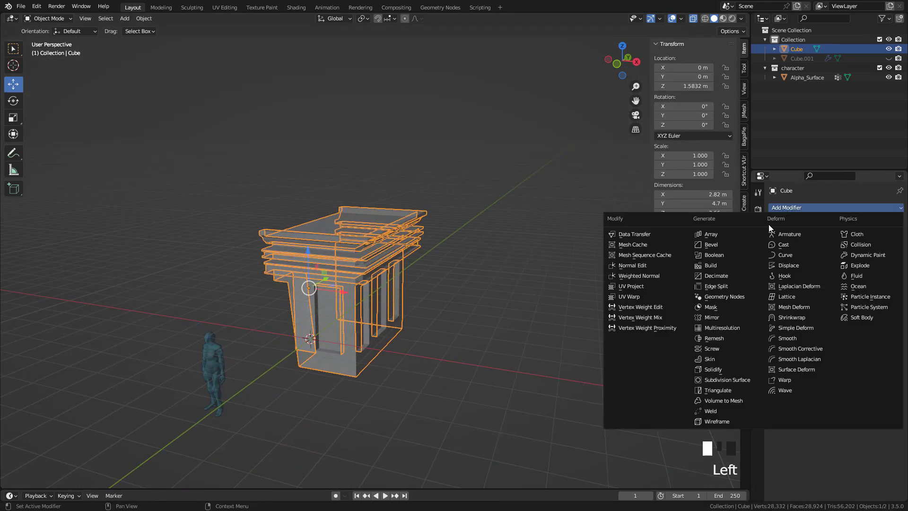
pyautogui.click(720, 318)
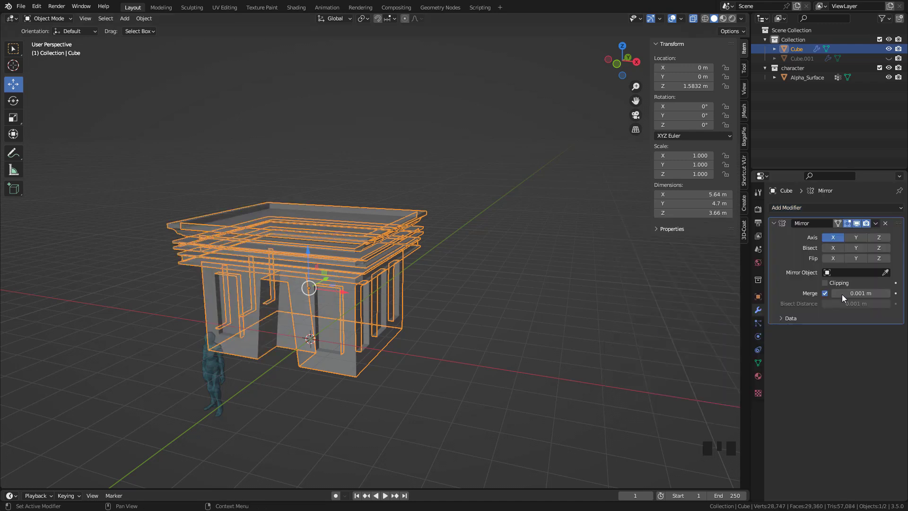
pyautogui.click(825, 283)
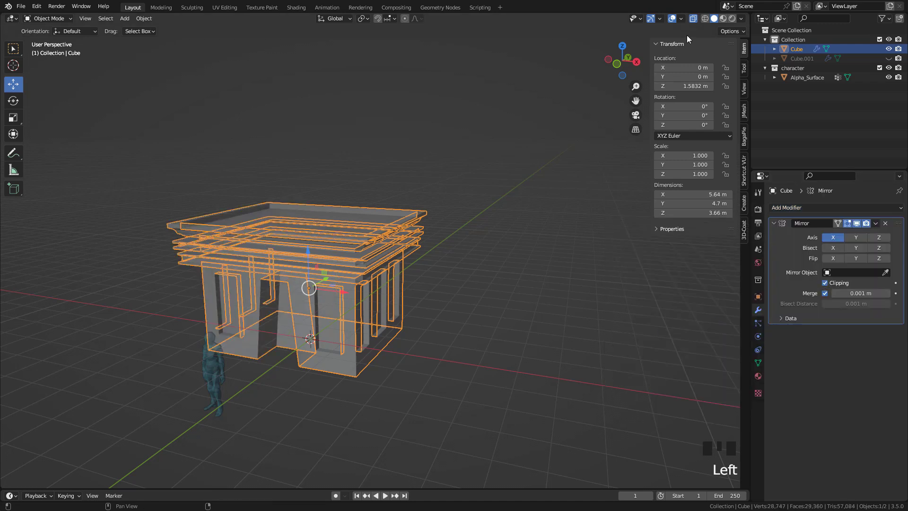
pyautogui.click(694, 18)
# Deselect the building and unhide the pillars
pyautogui.scroll(2, 486, 262)
pyautogui.click(468, 291)
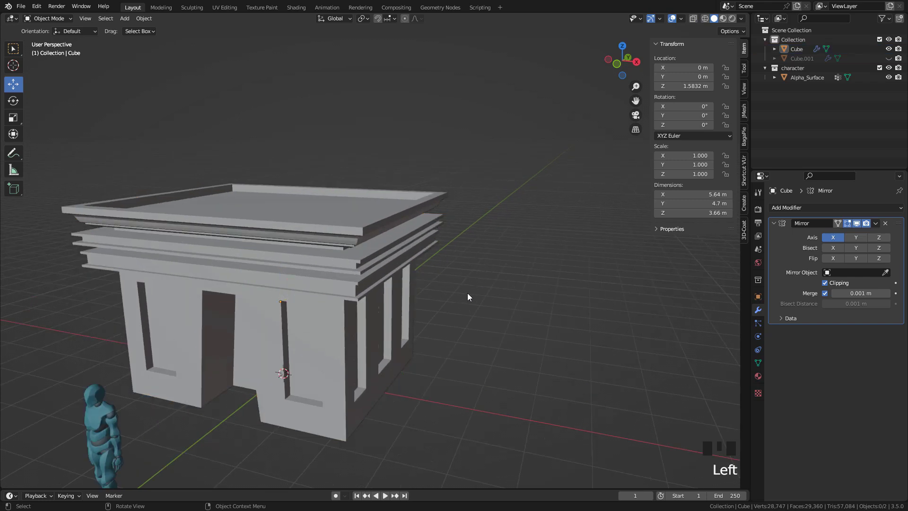
pyautogui.hotkey('alt', 'h')
pyautogui.moveTo(461, 299); pyautogui.dragTo(468, 289, button='middle')
pyautogui.click(486, 289)
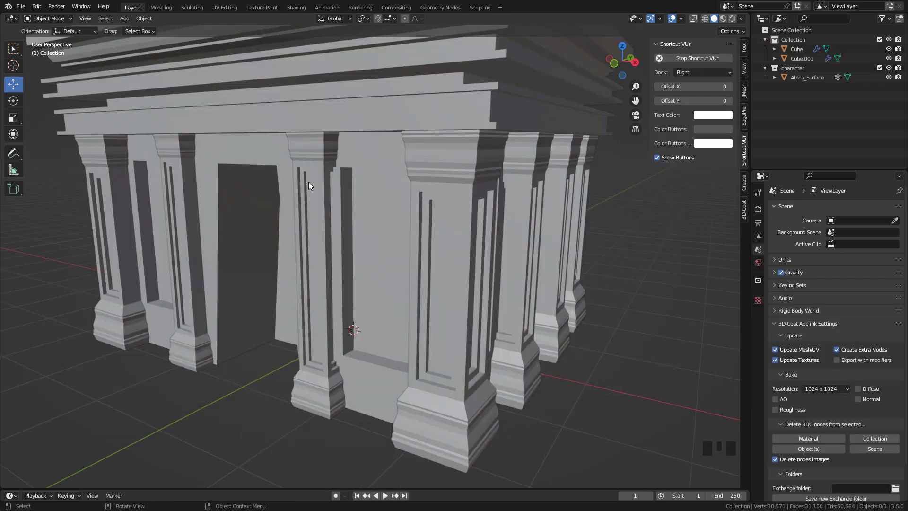
# Select the doorway's inner side and top faces, duplicate them in place and separate the copy into its own object
pyautogui.moveTo(309, 181); pyautogui.dragTo(415, 170, button='middle')
pyautogui.click(333, 189)
pyautogui.press('Tab')
pyautogui.click(394, 202)
pyautogui.keyDown('shift'); pyautogui.click(410, 343); pyautogui.keyUp('shift')
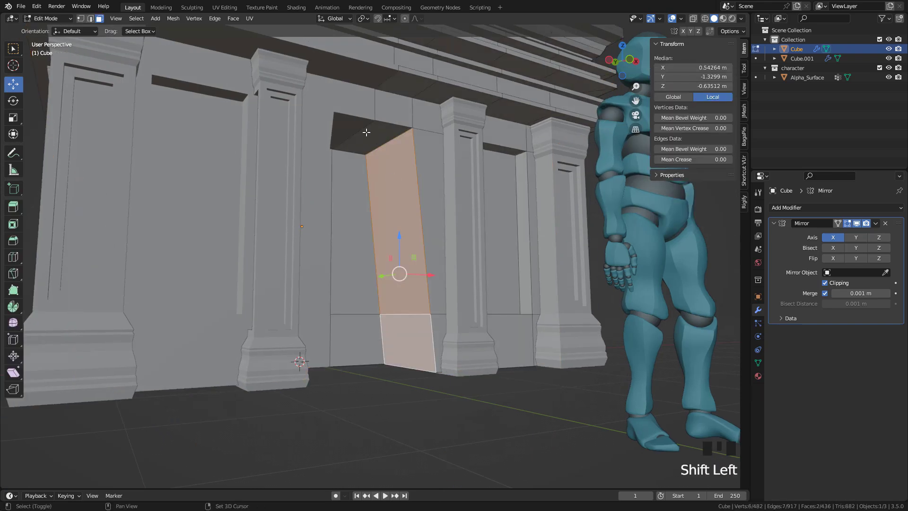
pyautogui.keyDown('shift'); pyautogui.click(366, 132); pyautogui.keyUp('shift')
pyautogui.hotkey('shift', 'd')
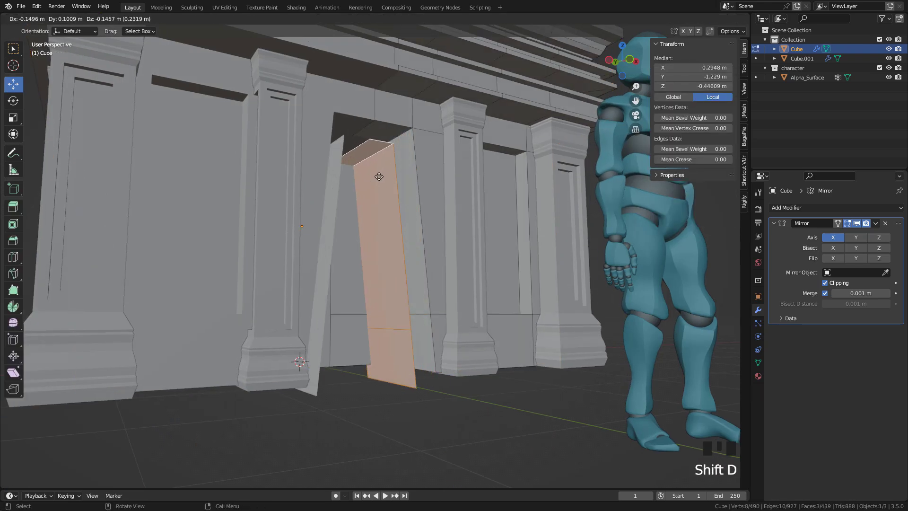
pyautogui.rightClick(423, 184)
pyautogui.press('p')
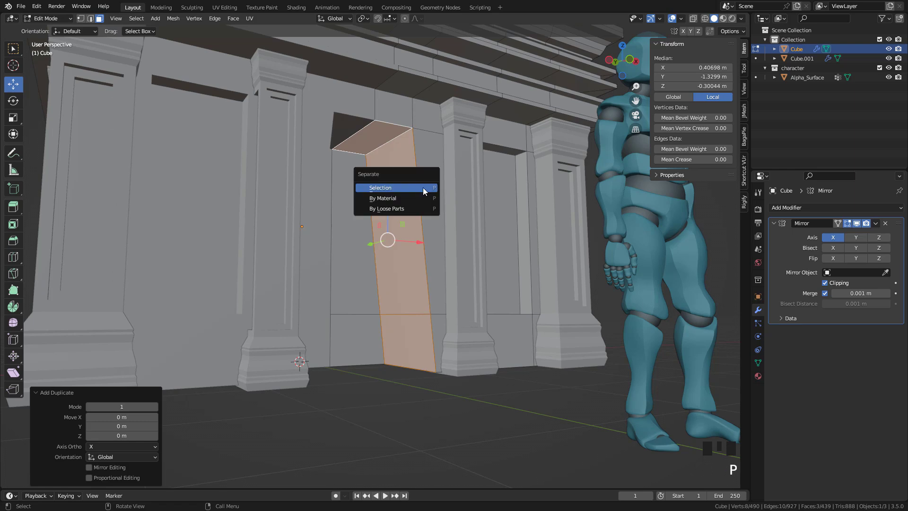
pyautogui.click(423, 188)
pyautogui.press('Tab')
# Move the separated doorway object about -1.55 m along Y, scale it to 0.240 along Y and shift it about -0.56 m further along Y
pyautogui.click(405, 153)
pyautogui.moveTo(405, 152); pyautogui.dragTo(344, 218, button='middle')
pyautogui.moveTo(401, 189); pyautogui.dragTo(292, 221)
pyautogui.keyDown('shift'); pyautogui.moveTo(322, 266); pyautogui.dragTo(398, 227, button='middle'); pyautogui.keyUp('shift')
pyautogui.press('s')
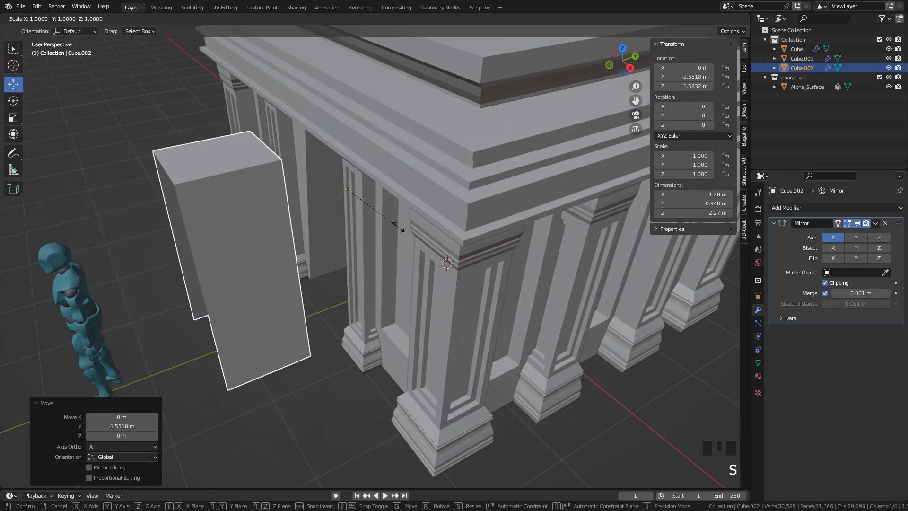
pyautogui.press('y')
pyautogui.click(353, 204)
pyautogui.moveTo(377, 180); pyautogui.dragTo(336, 192)
pyautogui.moveTo(349, 194); pyautogui.dragTo(398, 186, button='middle')
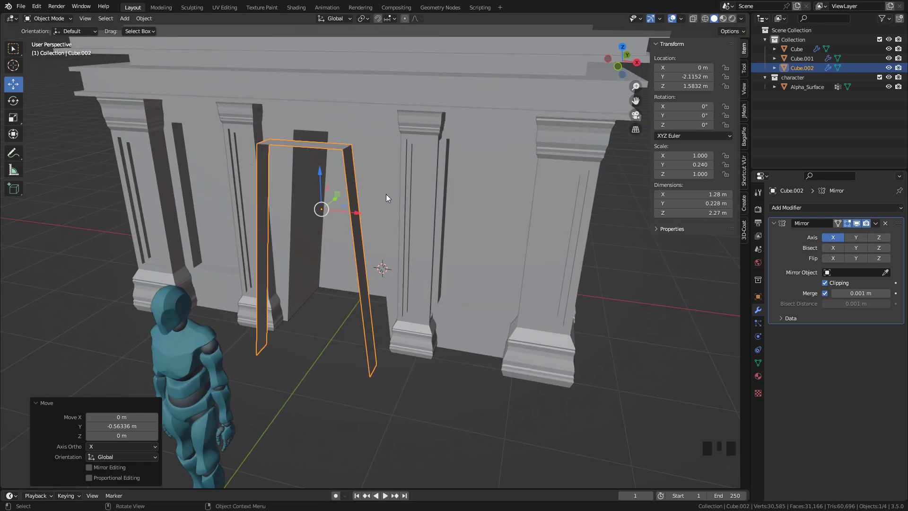
# Add a Solidify modifier to the door frame with a thickness of 0.183 m and Even Thickness enabled
pyautogui.click(791, 208)
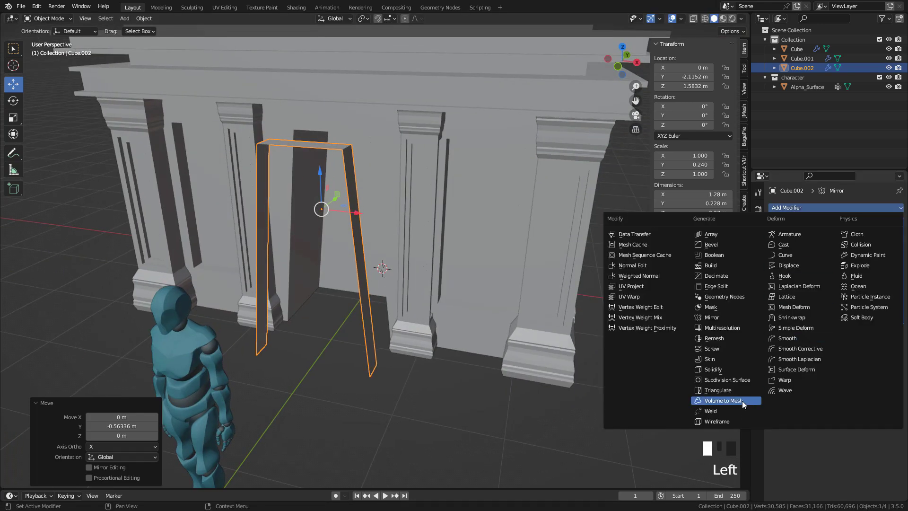
pyautogui.click(722, 368)
pyautogui.keyDown('shift'); pyautogui.moveTo(836, 357); pyautogui.dragTo(866, 357); pyautogui.keyUp('shift')
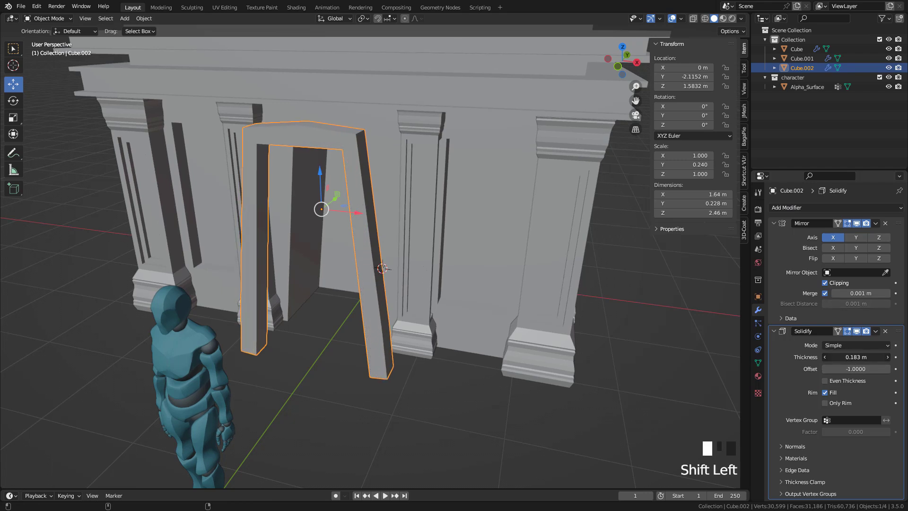
pyautogui.click(826, 381)
# Move the door frame back along Y against the doorway and narrow it by applying Shrink/Fatten to all its faces
pyautogui.moveTo(459, 163); pyautogui.dragTo(330, 184, button='middle')
pyautogui.moveTo(330, 184); pyautogui.dragTo(381, 181)
pyautogui.moveTo(382, 182); pyautogui.dragTo(533, 190, button='middle')
pyautogui.press('Tab')
pyautogui.press('a')
pyautogui.hotkey('alt', 's')
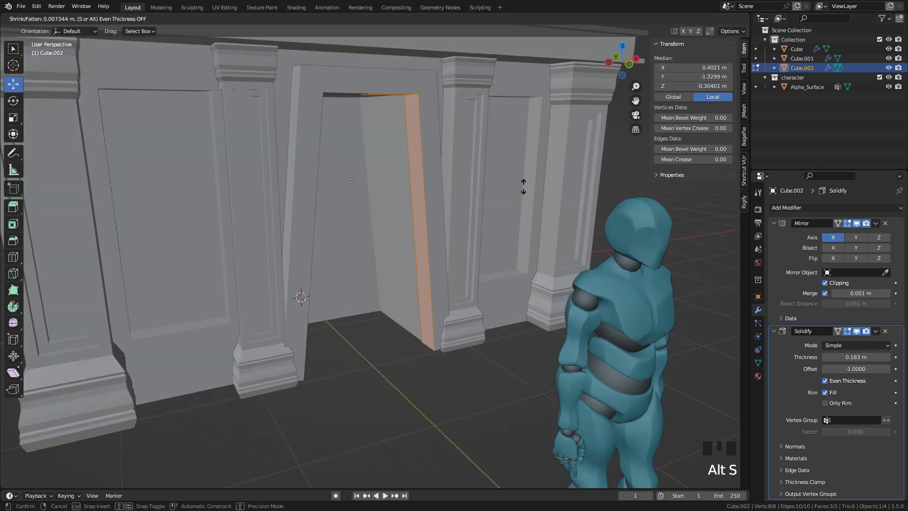
pyautogui.click(466, 157)
pyautogui.press('Tab')
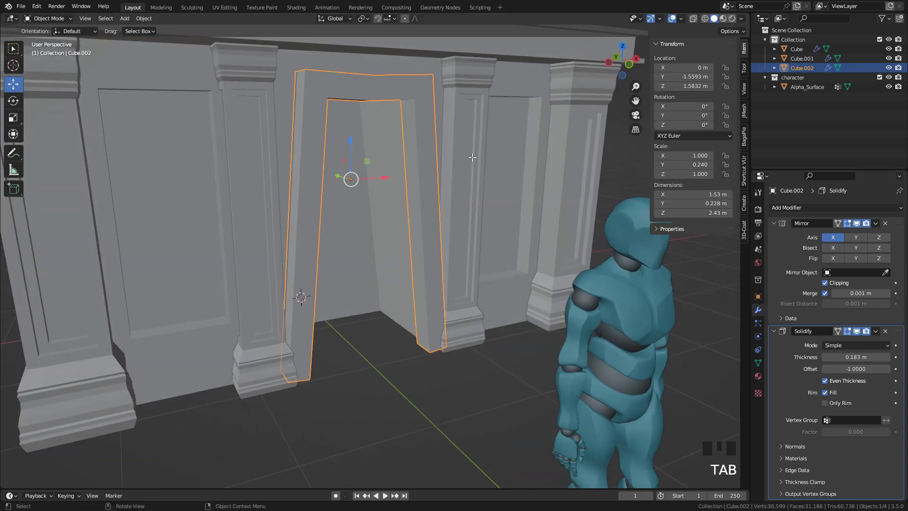
# Apply the door frame's scale
pyautogui.hotkey('ctrl', 'a')
pyautogui.click(447, 159)
pyautogui.moveTo(447, 160); pyautogui.dragTo(420, 180, button='middle')
pyautogui.scroll(3, 418, 182)
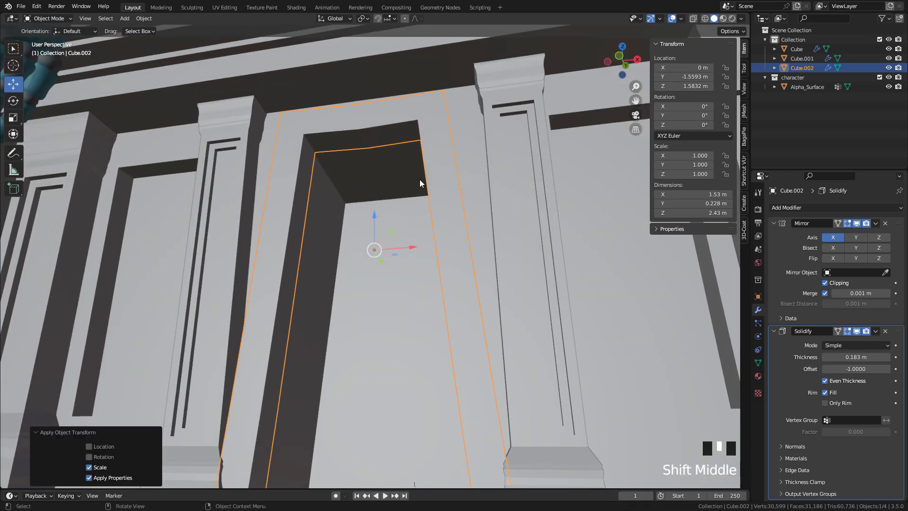
# In edge selection, raise the door frame's upper corner edge and its top middle edge slightly
pyautogui.press('Tab')
pyautogui.click(90, 18)
pyautogui.moveTo(403, 138); pyautogui.dragTo(450, 147, button='middle')
pyautogui.click(450, 147)
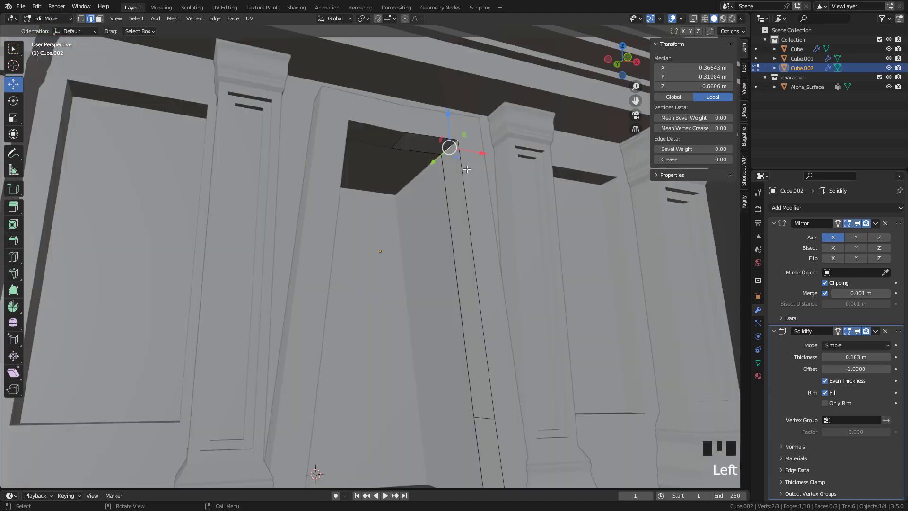
pyautogui.moveTo(445, 125)
pyautogui.mouseDown()
pyautogui.moveTo(448, 142)
pyautogui.moveTo(452, 121)
pyautogui.mouseUp()
pyautogui.click(402, 139)
pyautogui.moveTo(402, 139); pyautogui.dragTo(376, 154, button='middle')
pyautogui.moveTo(376, 129); pyautogui.dragTo(375, 124)
pyautogui.moveTo(375, 124); pyautogui.dragTo(415, 175, button='middle')
pyautogui.press('Tab')
# Enlarge the timeline area below the viewport and switch it to the Shader Editor
pyautogui.scroll(-2, 437, 153)
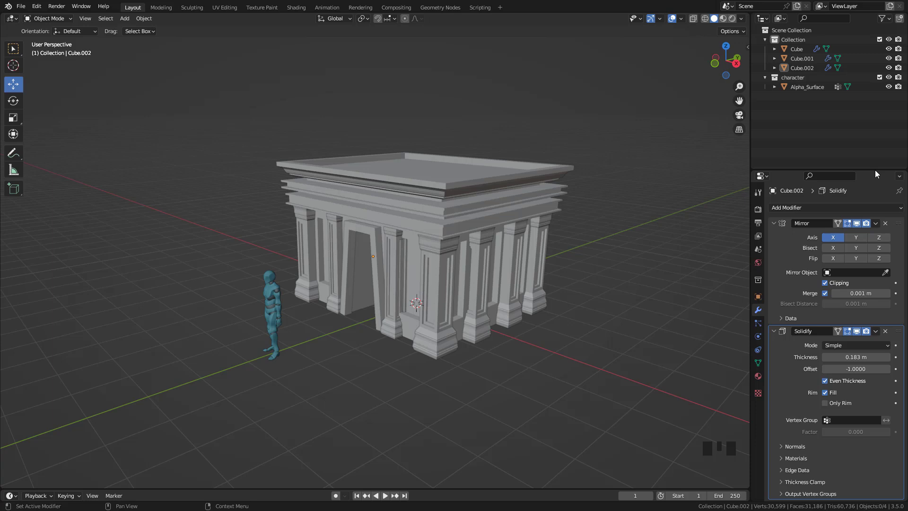
pyautogui.moveTo(629, 341); pyautogui.dragTo(627, 331, button='middle')
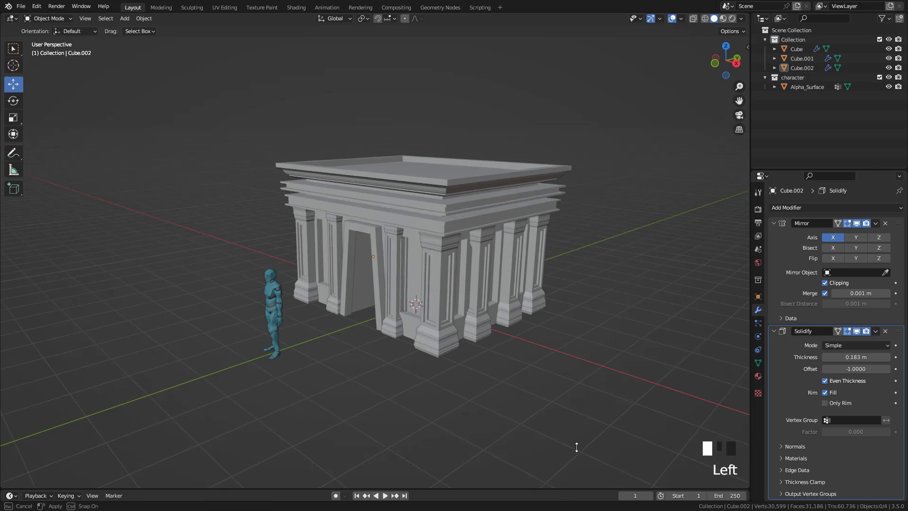
pyautogui.moveTo(570, 488); pyautogui.dragTo(558, 306)
pyautogui.click(10, 314)
pyautogui.click(52, 403)
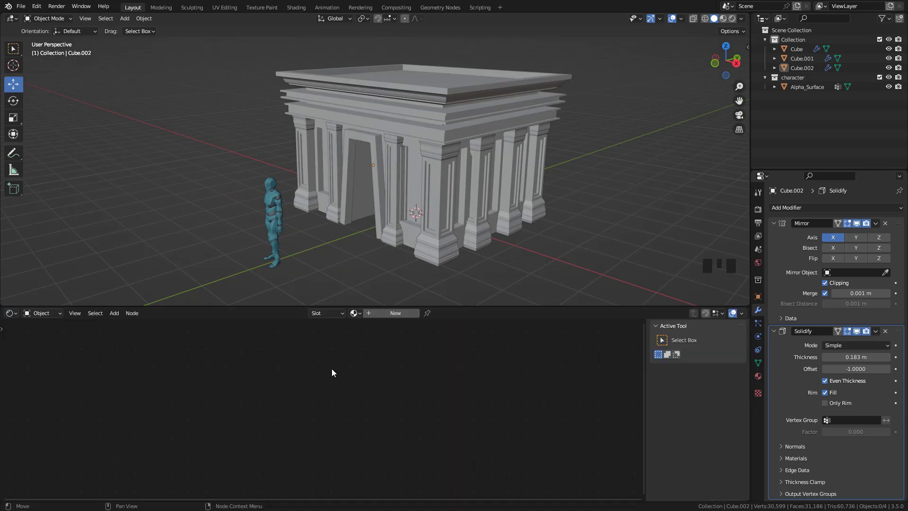
# Select the main building body and give it a new material
pyautogui.click(423, 153)
pyautogui.moveTo(423, 153); pyautogui.dragTo(442, 137, button='middle')
pyautogui.click(428, 198)
pyautogui.click(401, 314)
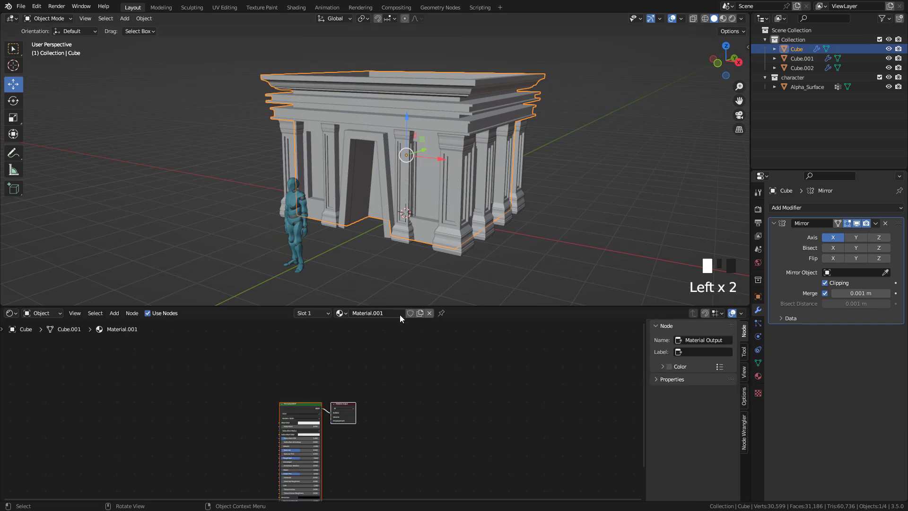
# Select the pillars object and apply its Mirror modifier
pyautogui.moveTo(497, 214); pyautogui.dragTo(499, 195, button='middle')
pyautogui.click(511, 223)
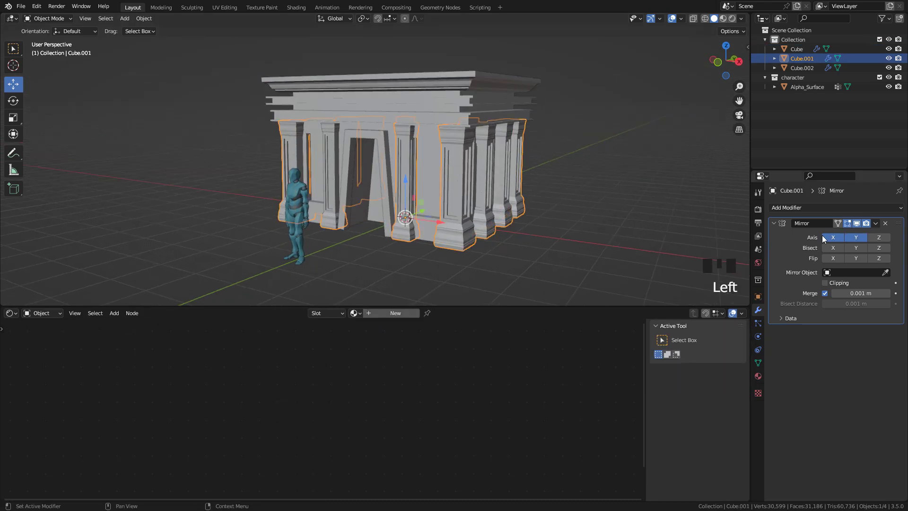
pyautogui.moveTo(492, 161); pyautogui.dragTo(446, 150, button='middle')
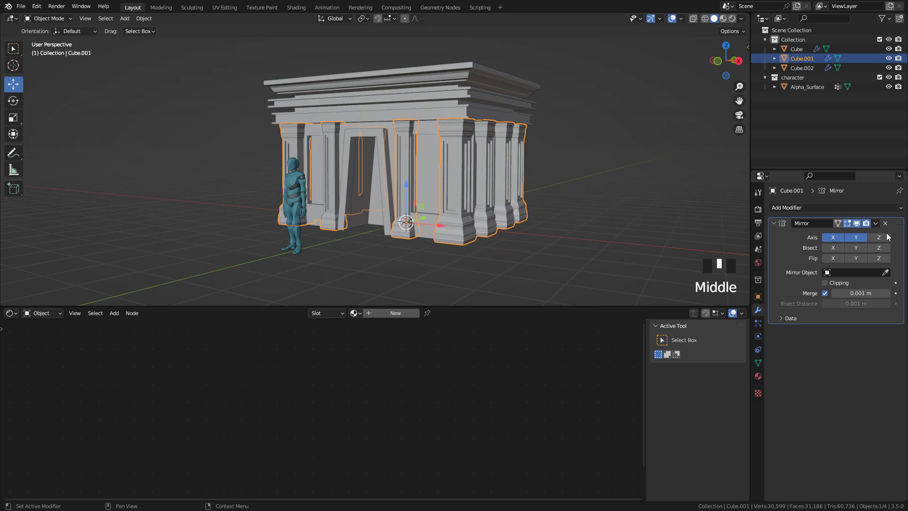
pyautogui.click(876, 224)
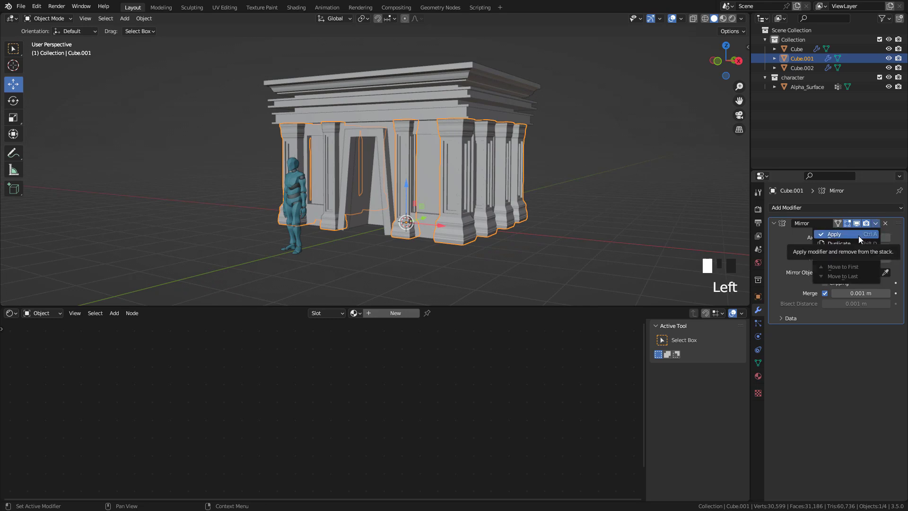
pyautogui.click(859, 235)
# Select the door frame and apply both its Mirror and Solidify modifiers
pyautogui.click(426, 144)
pyautogui.click(423, 153)
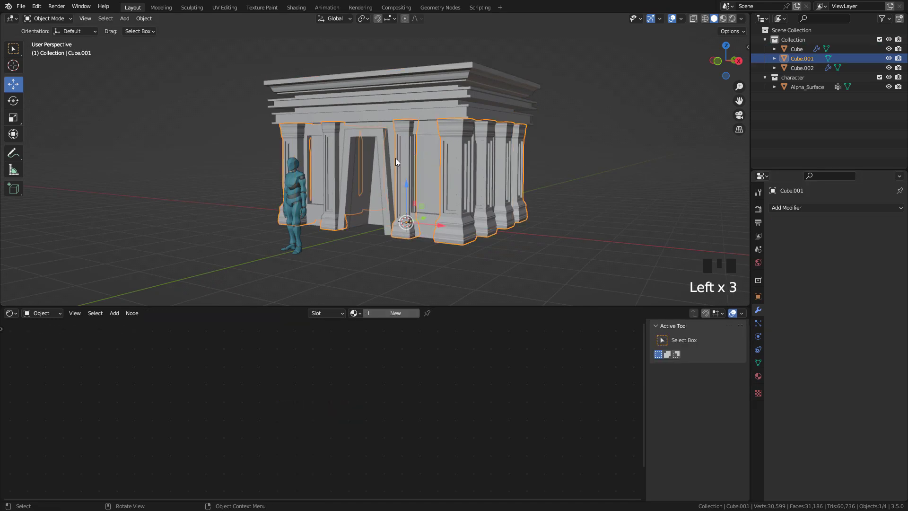
pyautogui.click(386, 157)
pyautogui.click(876, 224)
pyautogui.click(874, 234)
pyautogui.click(876, 224)
pyautogui.click(873, 233)
# Select the main building body and apply its Mirror modifier
pyautogui.moveTo(461, 161); pyautogui.dragTo(452, 161, button='middle')
pyautogui.click(445, 157)
pyautogui.click(420, 96)
pyautogui.click(876, 225)
pyautogui.click(871, 235)
# Join the pillars and door frame with the main building body into a single object, keeping the body as the active one
pyautogui.click(400, 144)
pyautogui.keyDown('shift'); pyautogui.click(385, 141); pyautogui.keyUp('shift')
pyautogui.keyDown('shift'); pyautogui.click(427, 136); pyautogui.keyUp('shift')
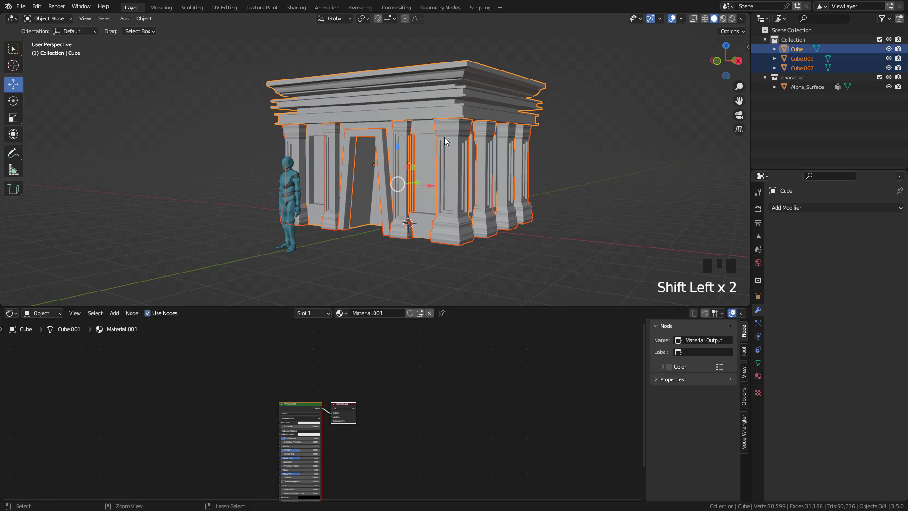
pyautogui.hotkey('ctrl', 'j')
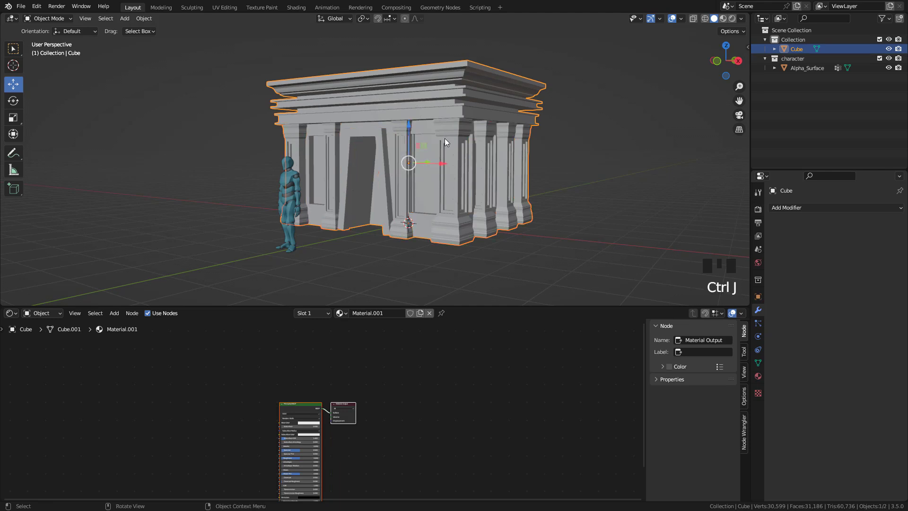
# Unwrap the whole joined building mesh with Cube Projection and return to Object Mode
pyautogui.press('Tab')
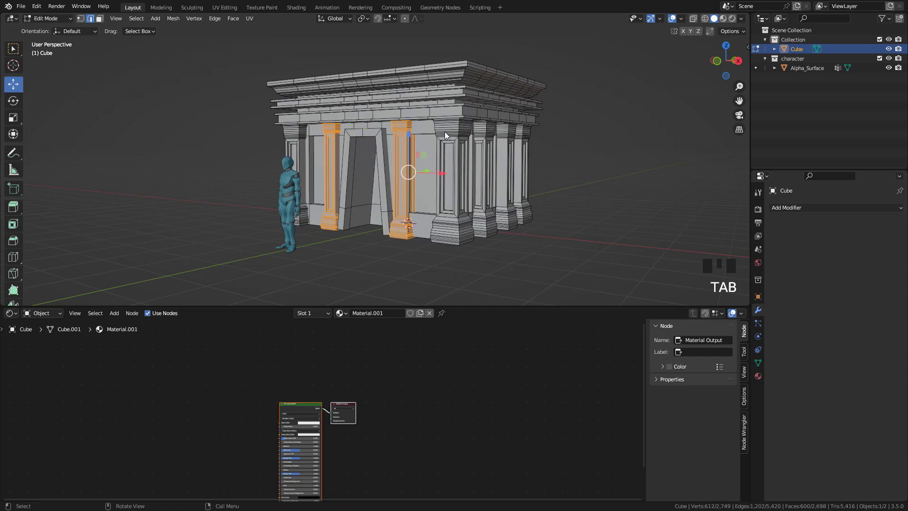
pyautogui.press('a')
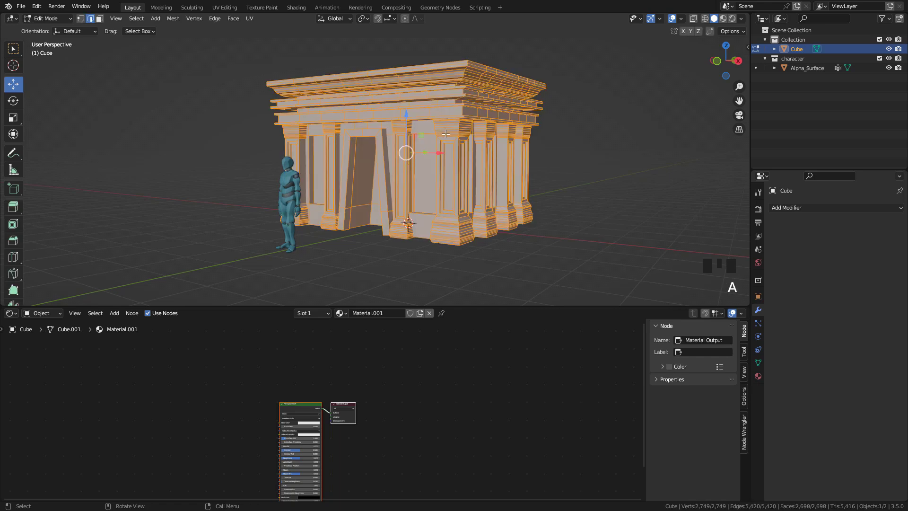
pyautogui.press('u')
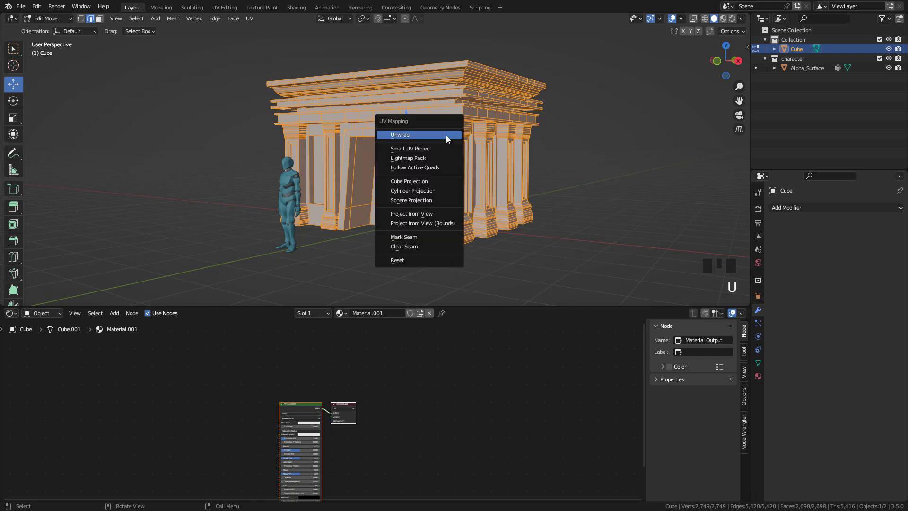
pyautogui.click(438, 183)
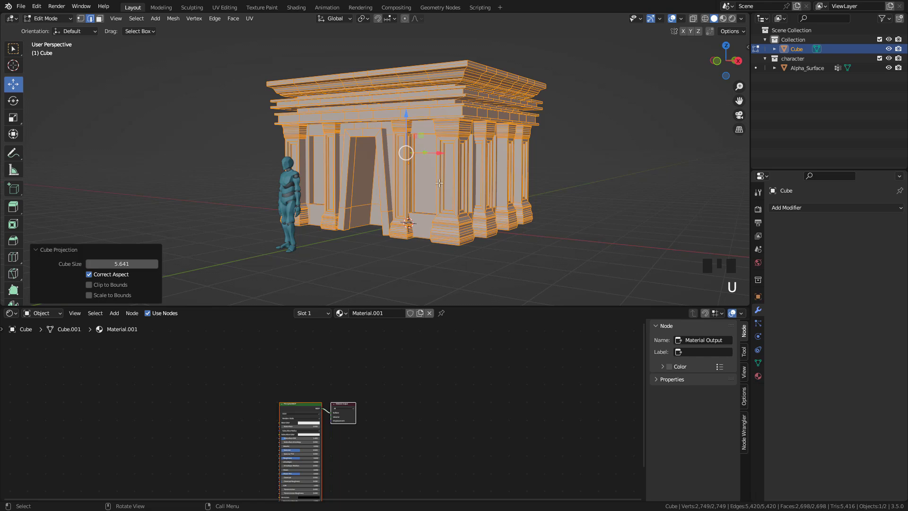
pyautogui.moveTo(449, 166); pyautogui.dragTo(438, 222, button='middle')
pyautogui.press('Tab')
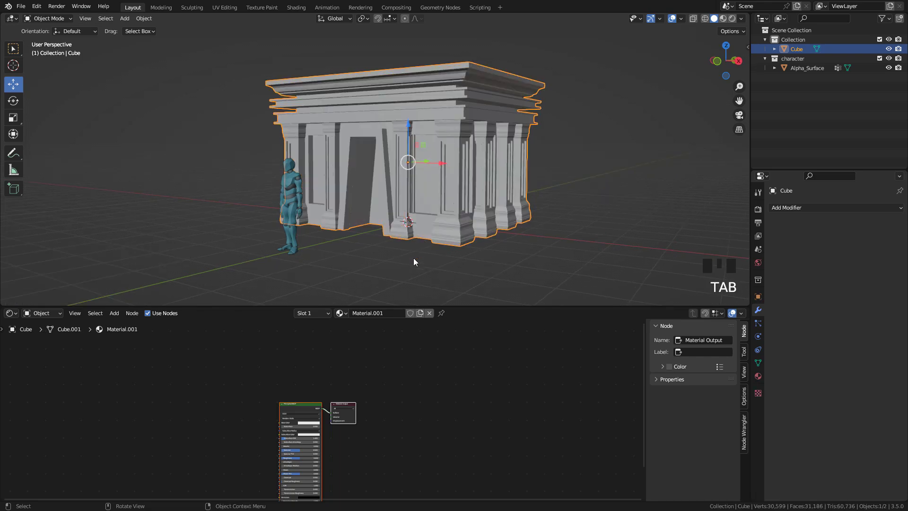
# Select the Principled BSDF node and check Node Wrangler's activation in the add-on preferences by searching for "node"
pyautogui.scroll(4, 428, 354)
pyautogui.click(434, 359)
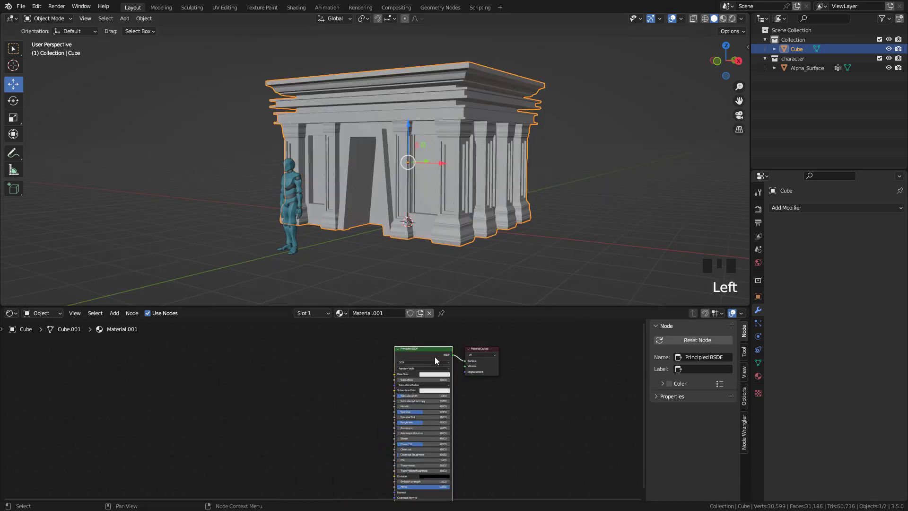
pyautogui.click(42, 10)
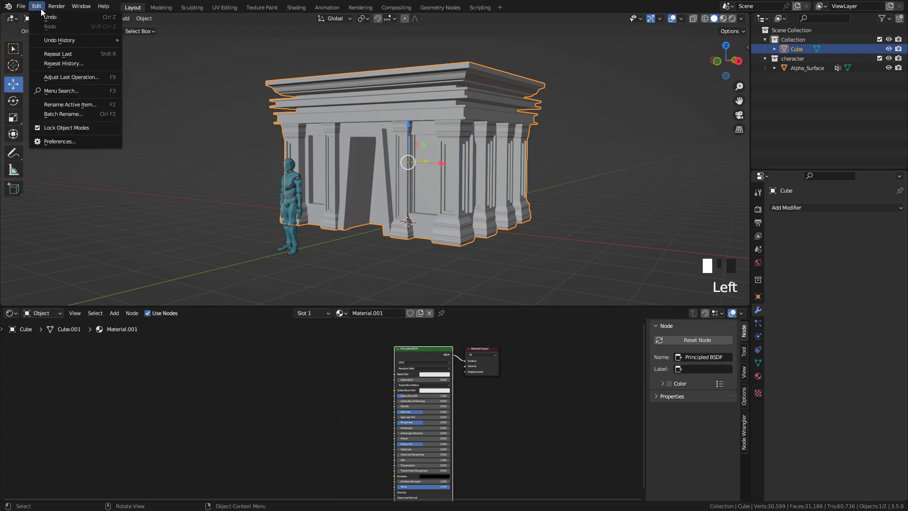
pyautogui.click(61, 141)
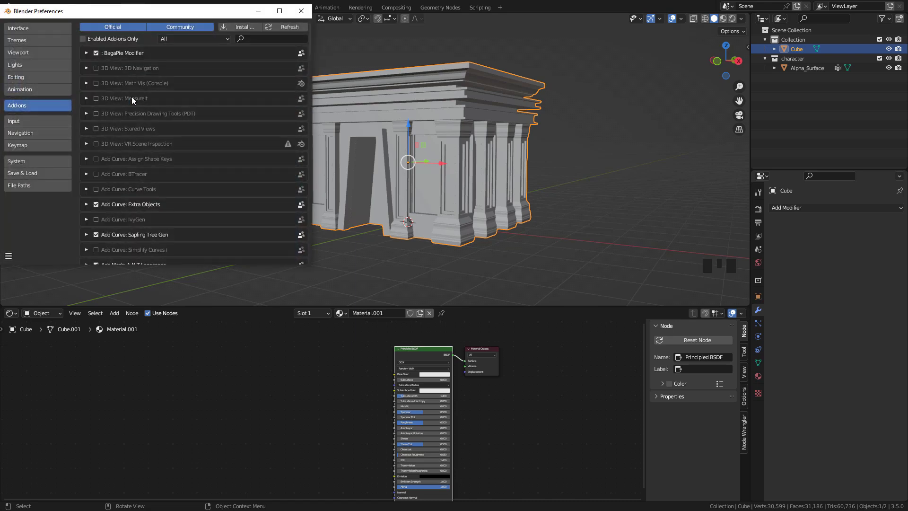
pyautogui.click(250, 39)
pyautogui.write('no')
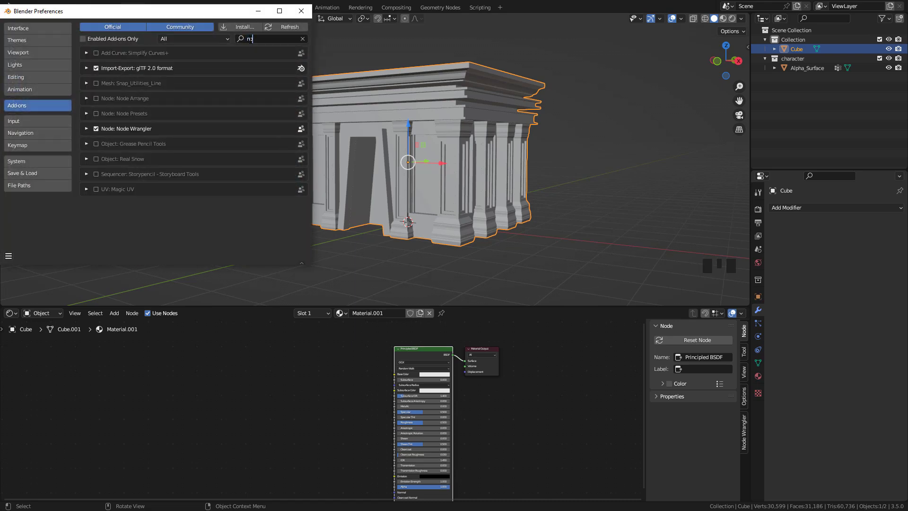
pyautogui.write('de')
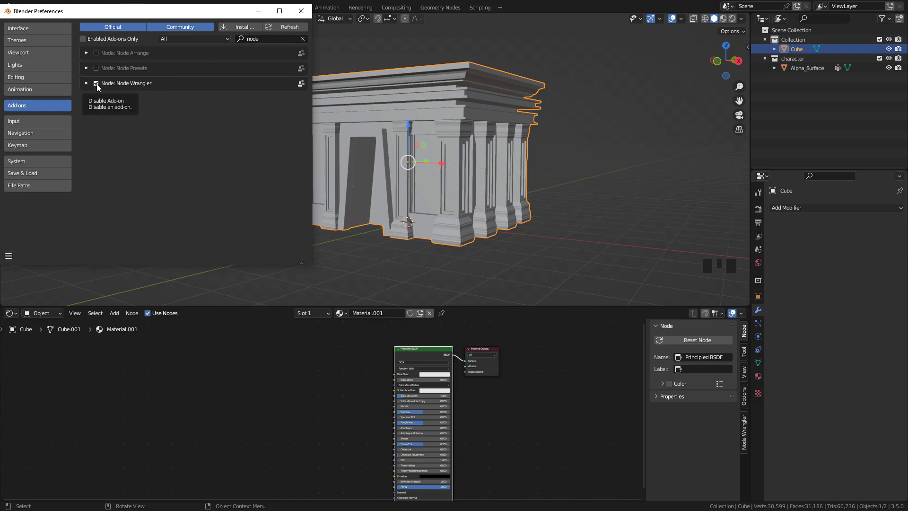
pyautogui.click(301, 12)
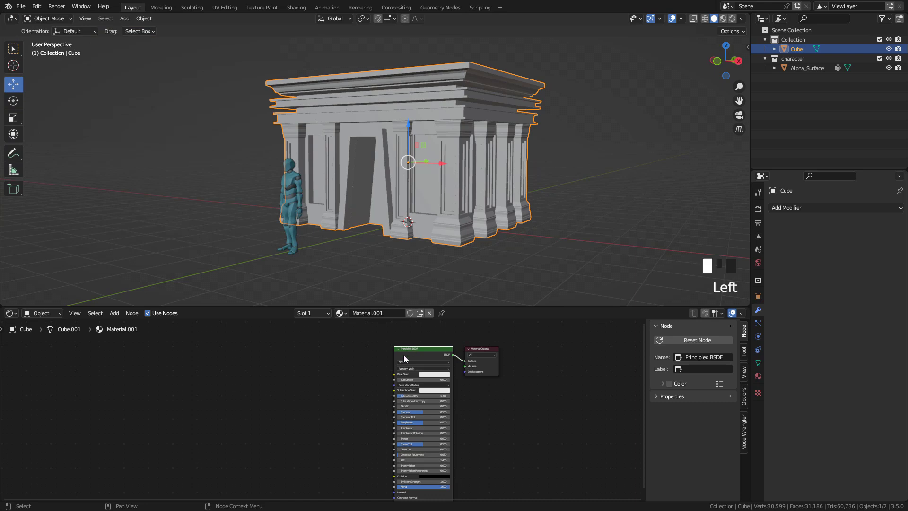
# Shift the Principled BSDF node away from the output, start Node Wrangler's Principled Texture Setup and open the "brick ancient 1" folder
pyautogui.moveTo(404, 358); pyautogui.dragTo(379, 358)
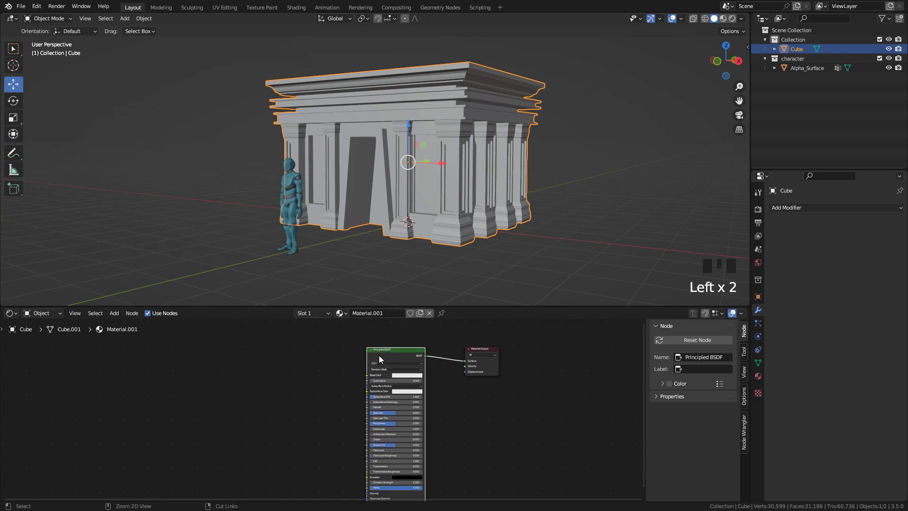
pyautogui.hotkey('ctrl', 'shift', 't')
pyautogui.click(384, 356)
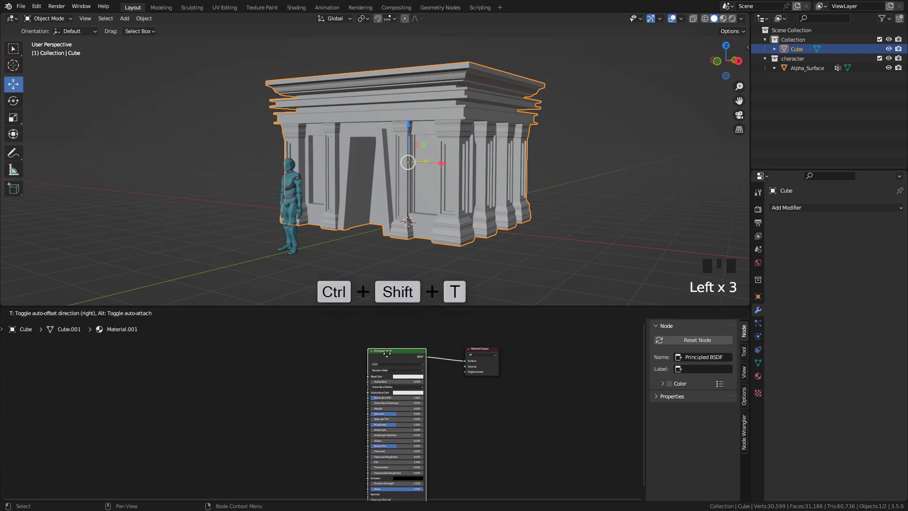
pyautogui.hotkey('ctrl', 'shift', 't')
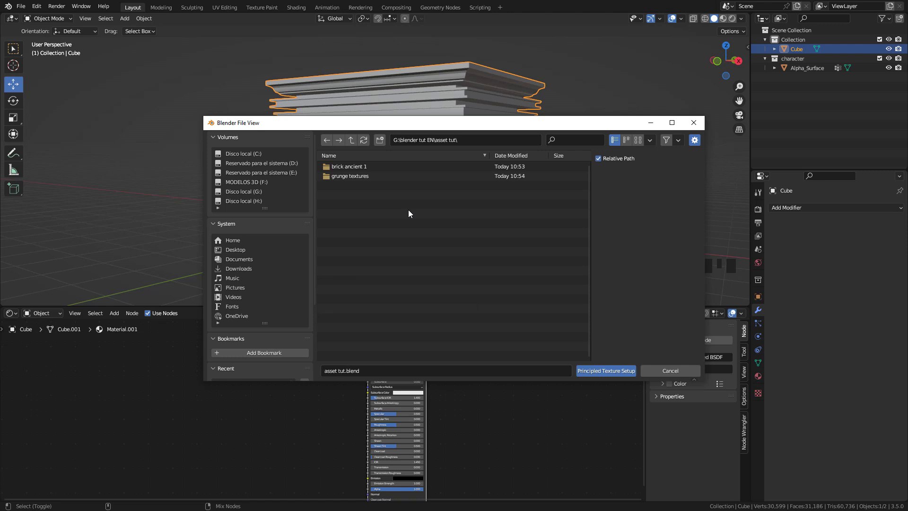
pyautogui.click(363, 169)
pyautogui.doubleClick(362, 168)
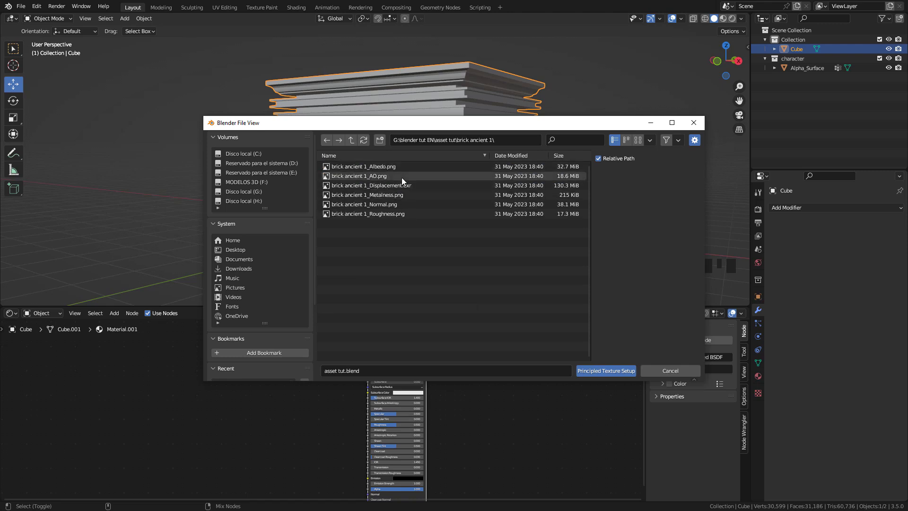
# Show the files as thumbnails and load the brick ancient 1 Albedo, Displacement, Normal and Roughness maps into the Principled texture setup
pyautogui.click(638, 141)
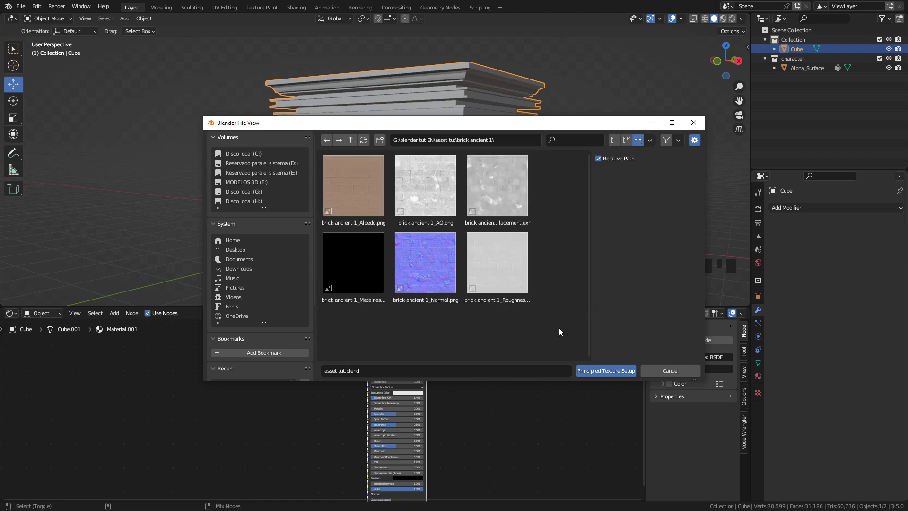
pyautogui.click(359, 204)
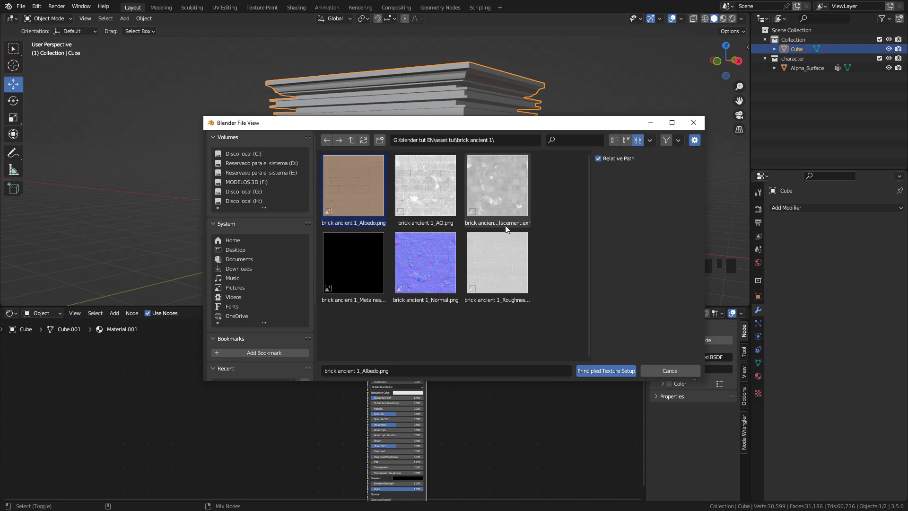
pyautogui.keyDown('shift'); pyautogui.click(509, 206); pyautogui.keyUp('shift')
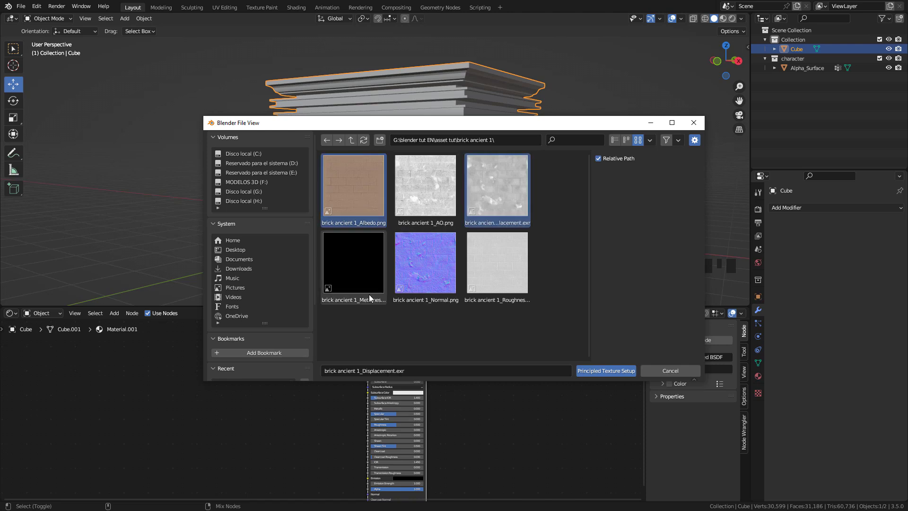
pyautogui.keyDown('shift'); pyautogui.click(433, 263); pyautogui.keyUp('shift')
pyautogui.keyDown('shift'); pyautogui.click(509, 270); pyautogui.keyUp('shift')
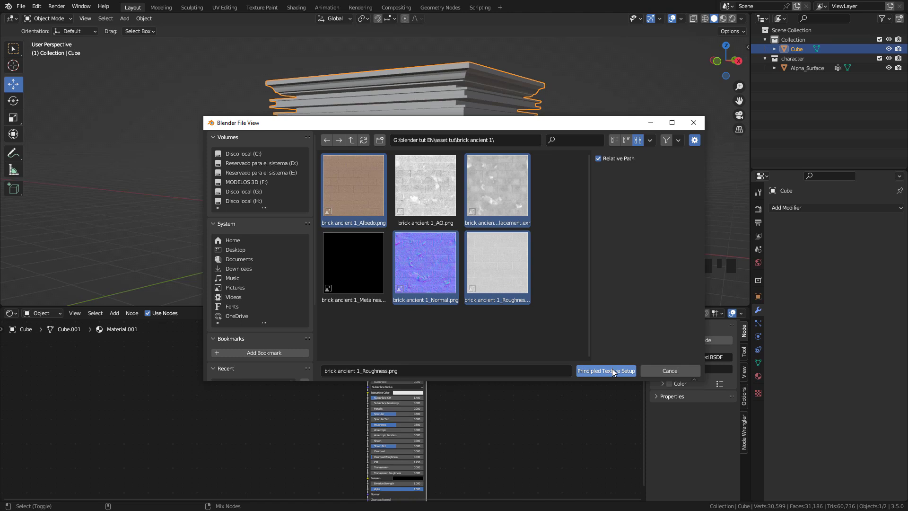
pyautogui.click(611, 371)
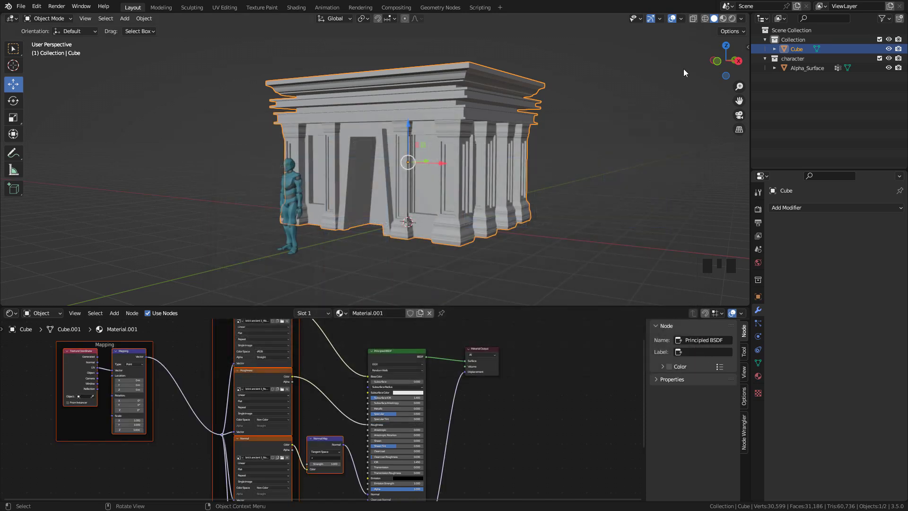
# Switch the viewport to Material Preview shading and view the brick texture on the building up close
pyautogui.click(723, 19)
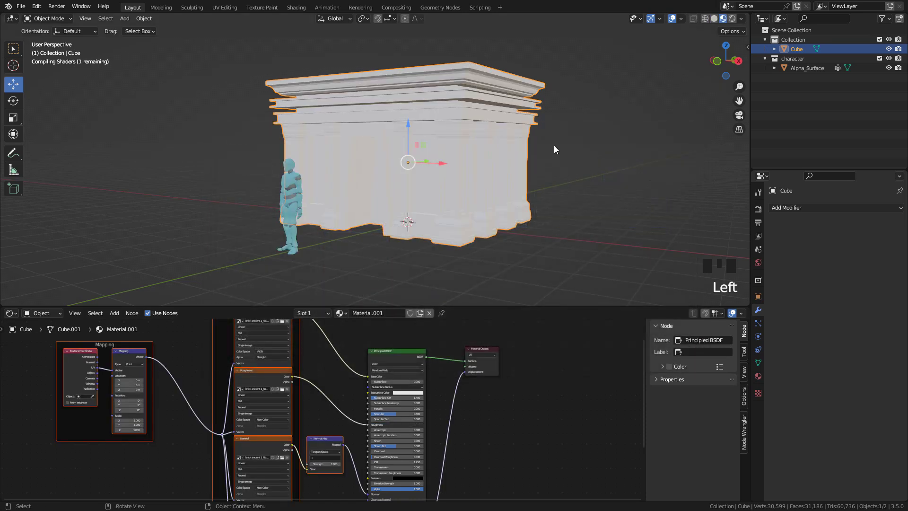
pyautogui.moveTo(555, 139); pyautogui.dragTo(464, 265, button='middle')
pyautogui.scroll(2, 560, 126)
# Set the X and Y scale of the material's Mapping node to 2
pyautogui.scroll(6, 389, 387)
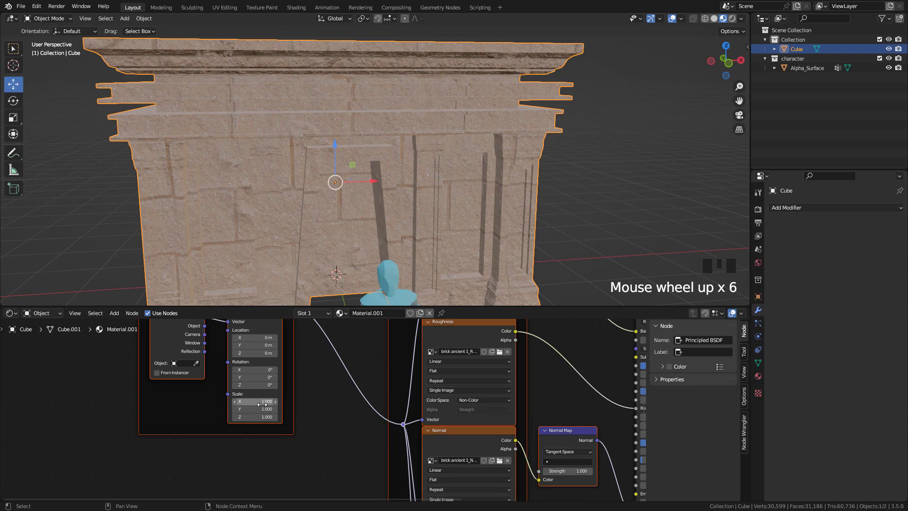
pyautogui.moveTo(262, 405); pyautogui.dragTo(278, 438, button='middle')
pyautogui.moveTo(278, 436); pyautogui.dragTo(270, 444)
pyautogui.write('2')
pyautogui.press('Return')
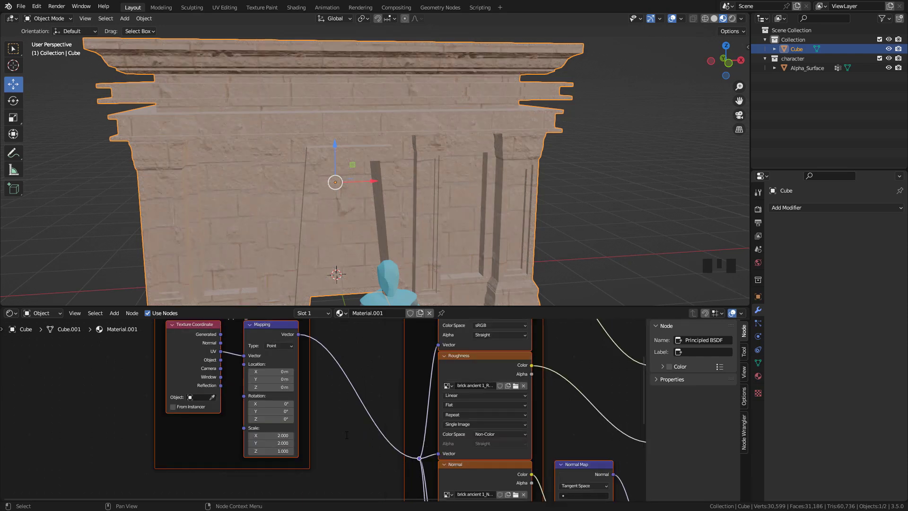
# Choose Cycles as the scene's render engine in the render properties
pyautogui.moveTo(572, 185); pyautogui.dragTo(502, 159, button='middle')
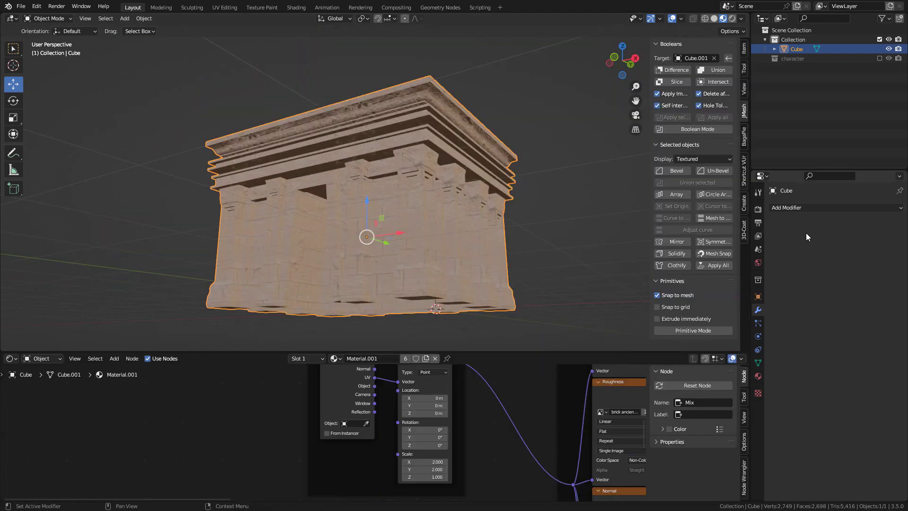
pyautogui.click(759, 209)
pyautogui.click(835, 209)
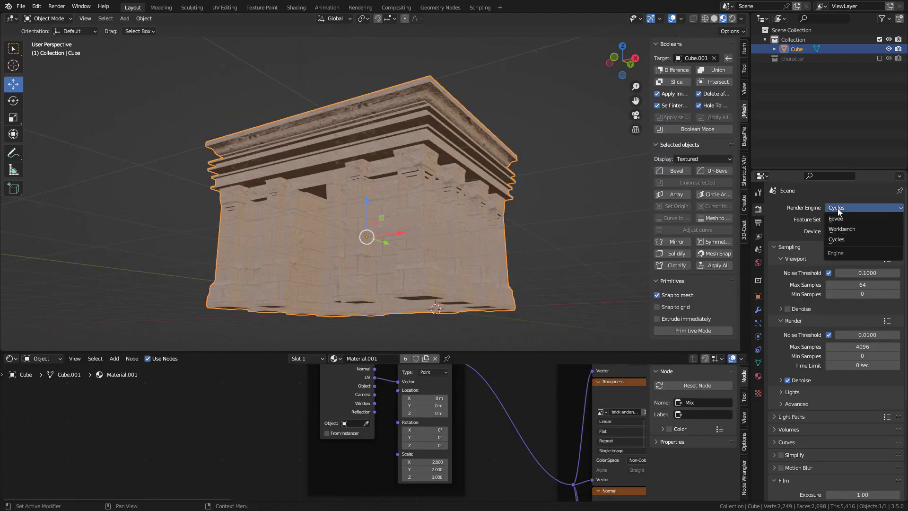
pyautogui.click(853, 208)
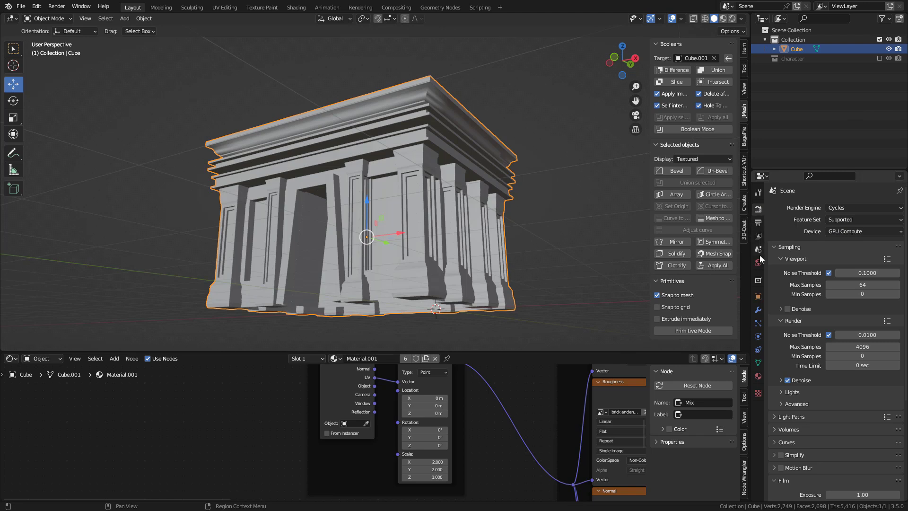
# Use forest.exr as an Environment Texture for the world's background color and show the building in Rendered viewport shading
pyautogui.click(759, 263)
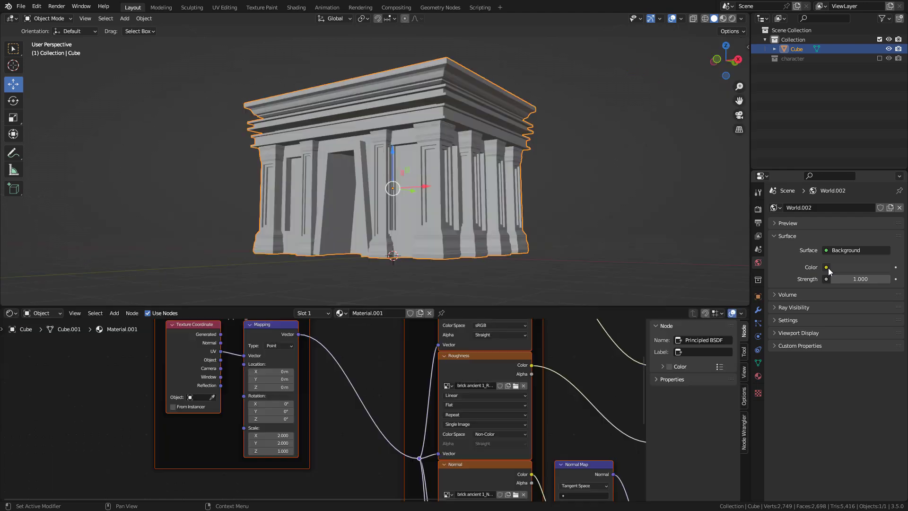
pyautogui.click(827, 267)
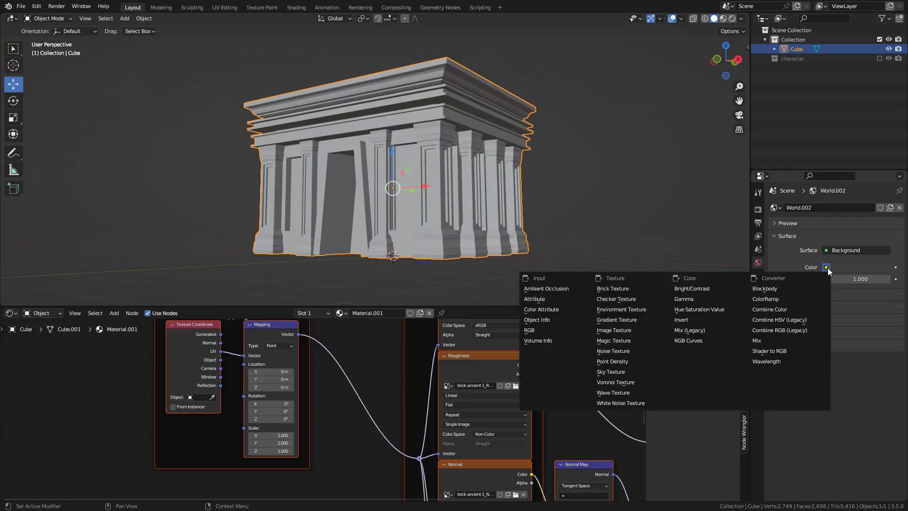
pyautogui.click(633, 311)
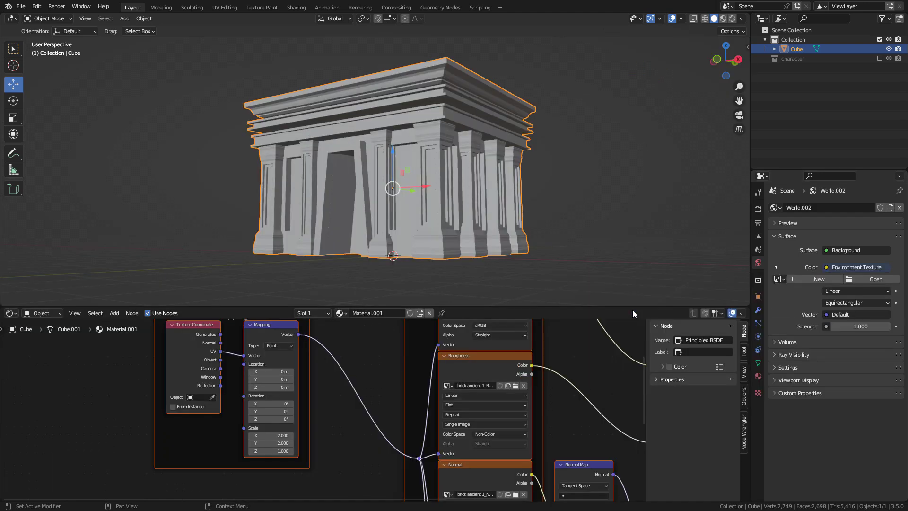
pyautogui.click(732, 18)
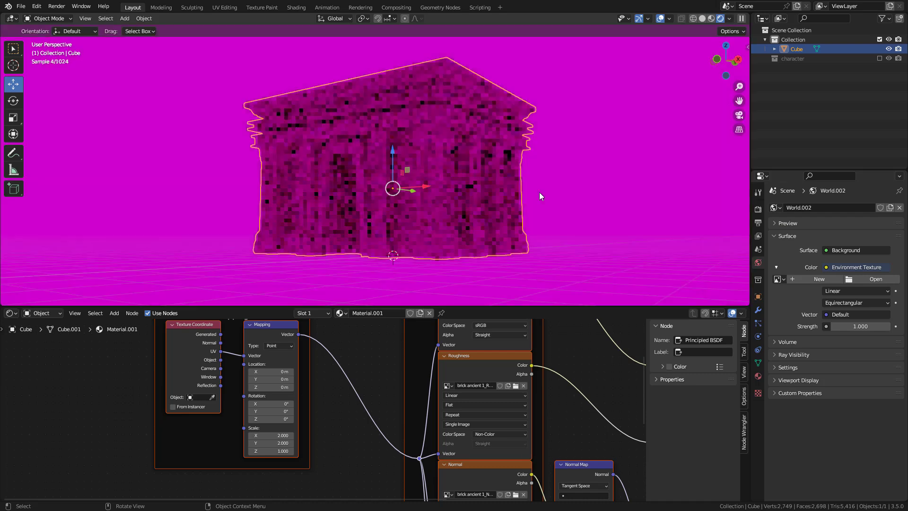
pyautogui.click(875, 279)
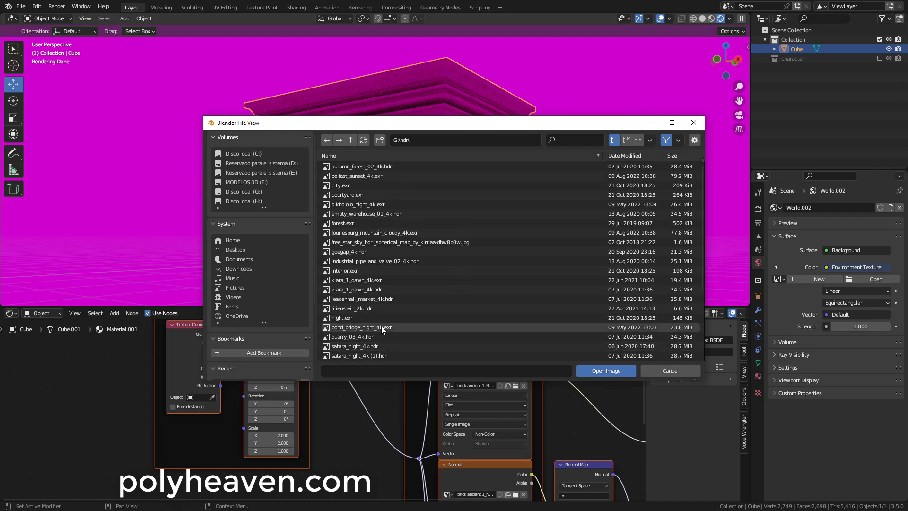
pyautogui.doubleClick(342, 224)
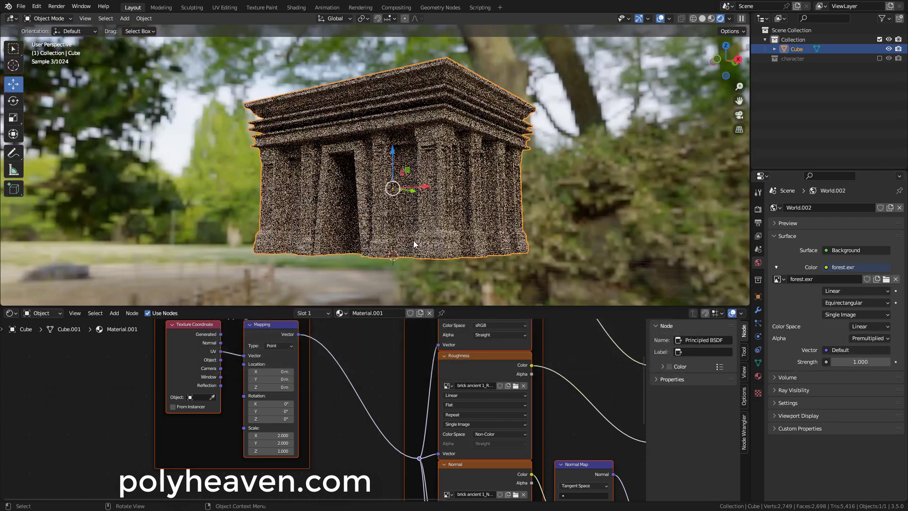
pyautogui.moveTo(507, 196); pyautogui.dragTo(510, 178, button='middle')
pyautogui.scroll(1, 510, 178)
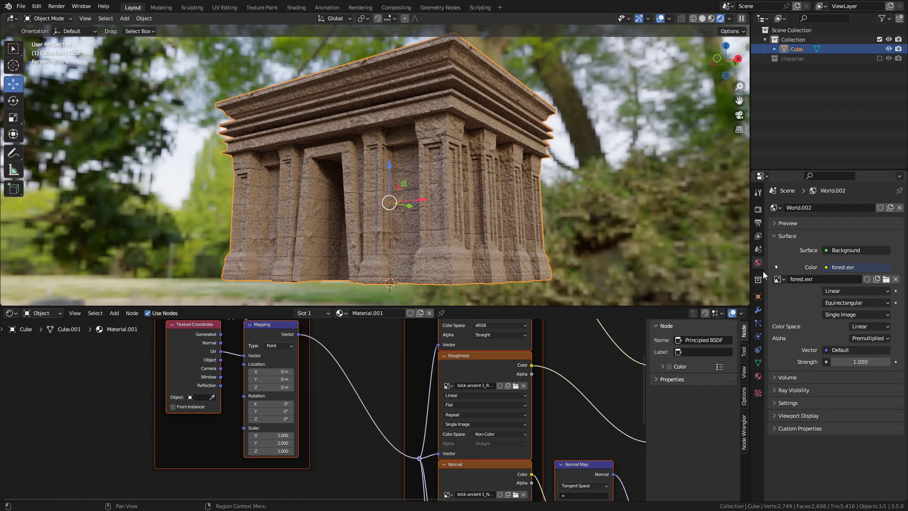
# Enable the Transparent film option in the render settings to hide the environment background
pyautogui.click(758, 210)
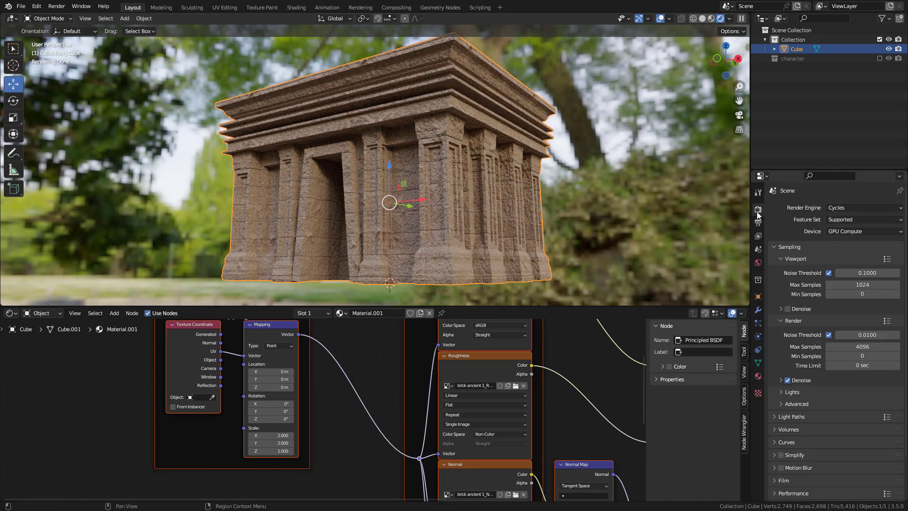
pyautogui.scroll(-3, 806, 348)
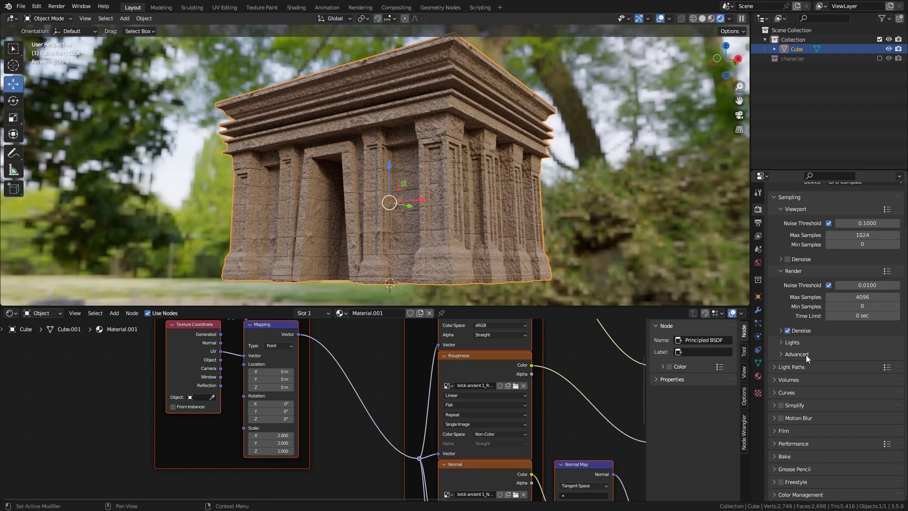
pyautogui.click(784, 432)
pyautogui.scroll(-2, 802, 461)
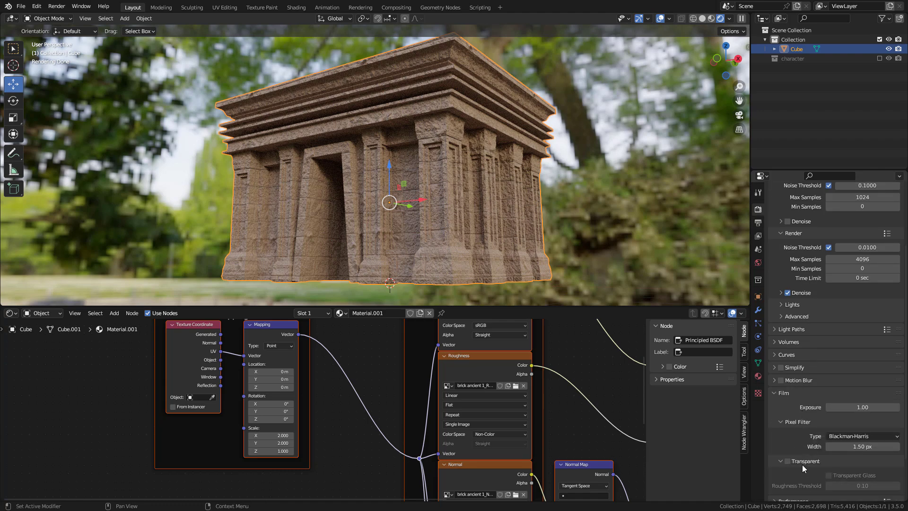
pyautogui.click(788, 462)
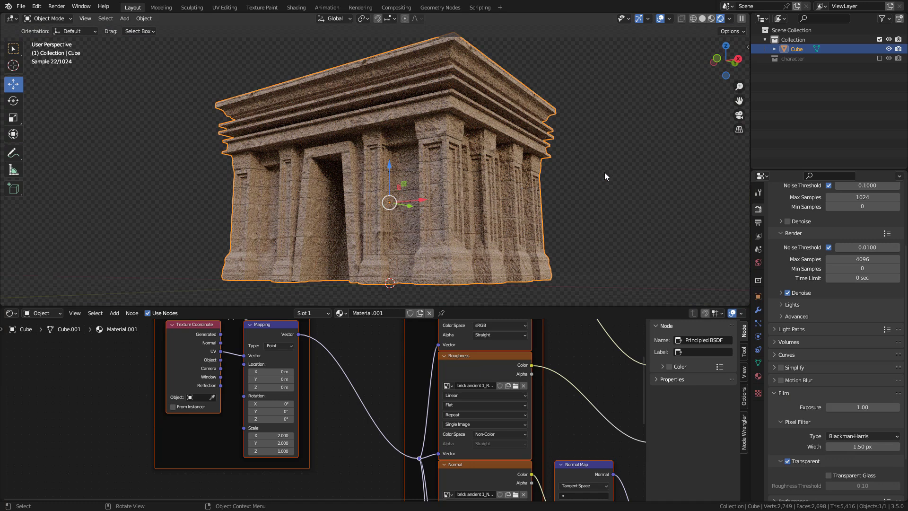
# Try a scale of 148.3 on the material's Displacement node and reset it to the default
pyautogui.scroll(-5, 560, 376)
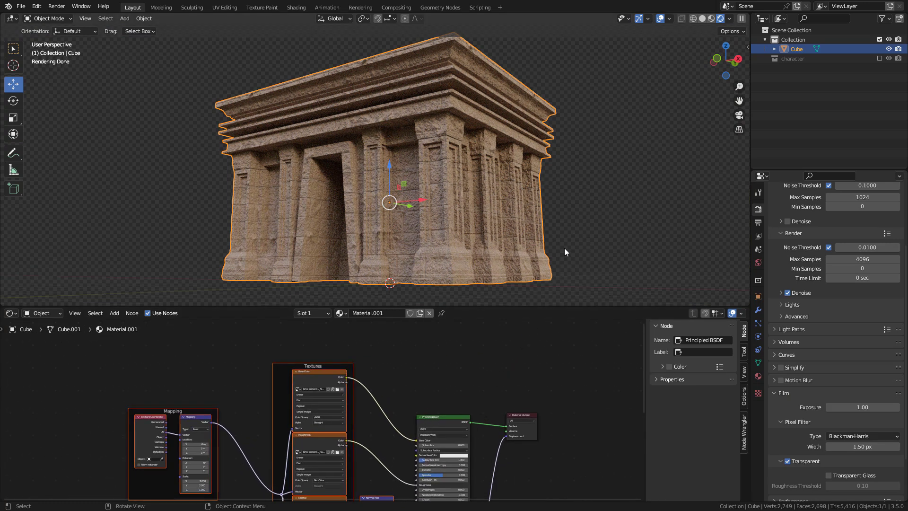
pyautogui.scroll(5, 476, 406)
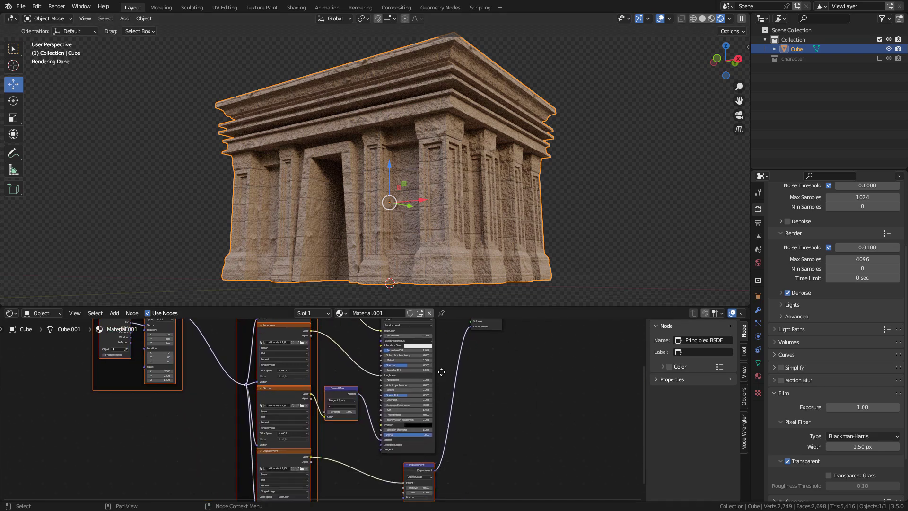
pyautogui.moveTo(529, 465); pyautogui.dragTo(470, 397, button='middle')
pyautogui.scroll(8, 502, 405)
pyautogui.moveTo(535, 413); pyautogui.dragTo(502, 401, button='middle')
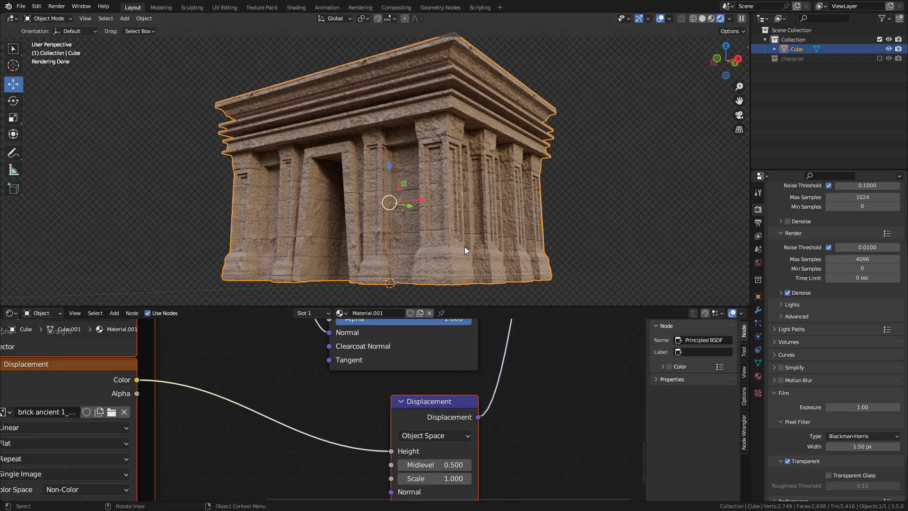
pyautogui.moveTo(443, 469); pyautogui.dragTo(535, 479)
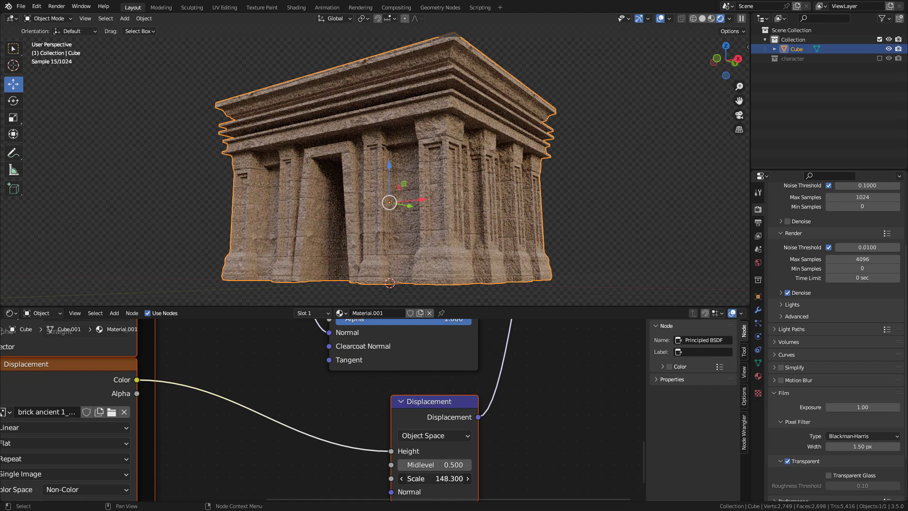
pyautogui.press('BackSpace')
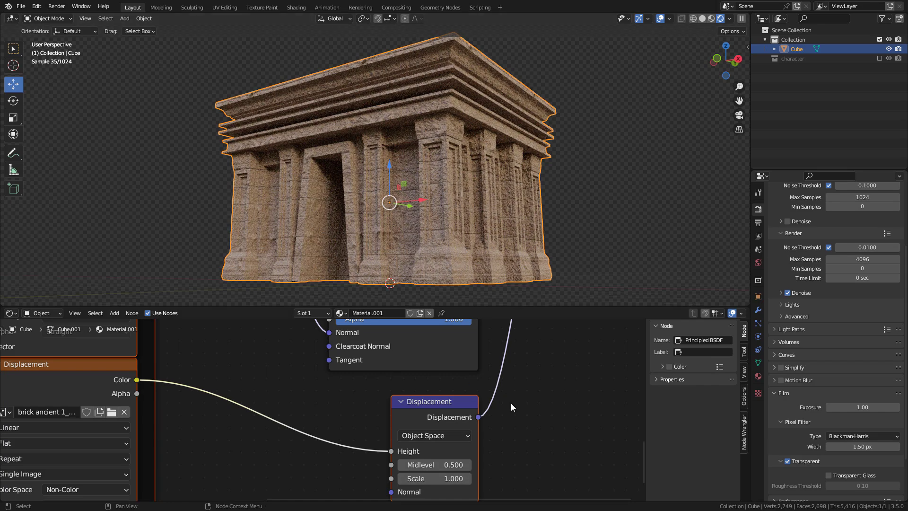
# Add an Image Texture node to the material and place it above the Textures frame
pyautogui.scroll(-2, 507, 395)
pyautogui.scroll(-3, 515, 391)
pyautogui.moveTo(434, 344); pyautogui.dragTo(378, 476, button='middle')
pyautogui.click(302, 369)
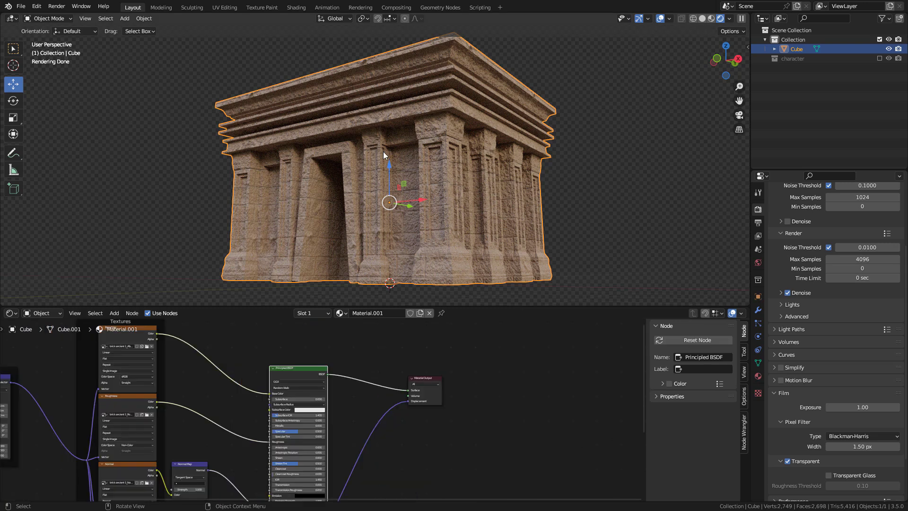
pyautogui.moveTo(302, 383); pyautogui.dragTo(371, 435, button='middle')
pyautogui.moveTo(243, 375); pyautogui.dragTo(269, 423, button='middle')
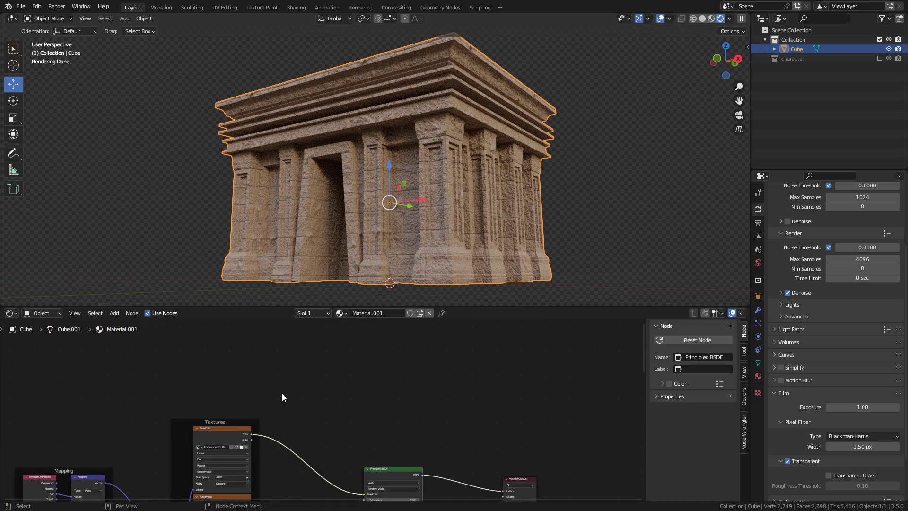
pyautogui.hotkey('shift', 'a')
pyautogui.moveTo(248, 424)
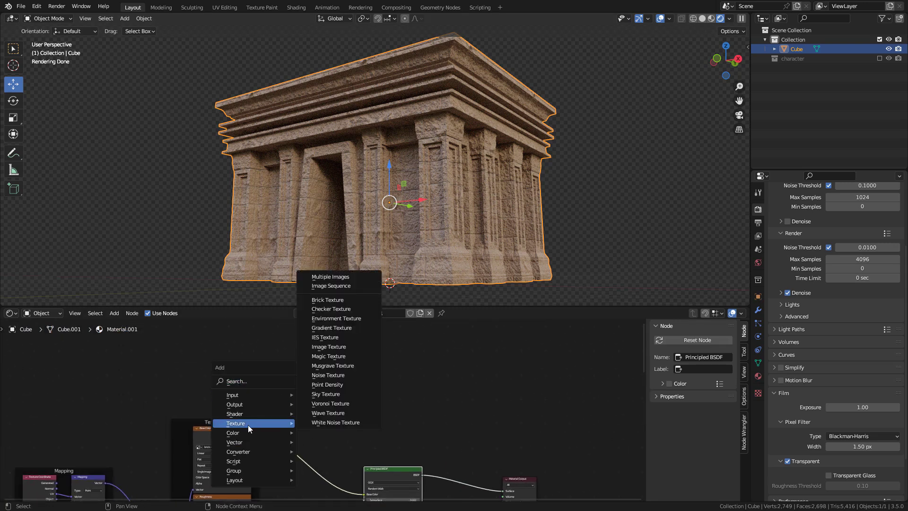
pyautogui.click(325, 348)
pyautogui.click(208, 347)
# Insert a Mix Color node on the link between the Base Color texture and the Principled BSDF
pyautogui.moveTo(325, 386); pyautogui.dragTo(295, 374, button='middle')
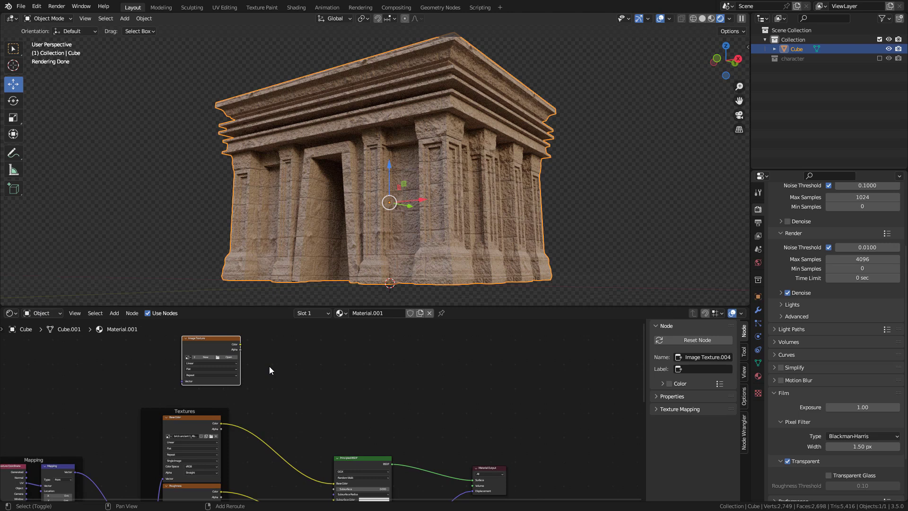
pyautogui.hotkey('shift', 'a')
pyautogui.moveTo(269, 367)
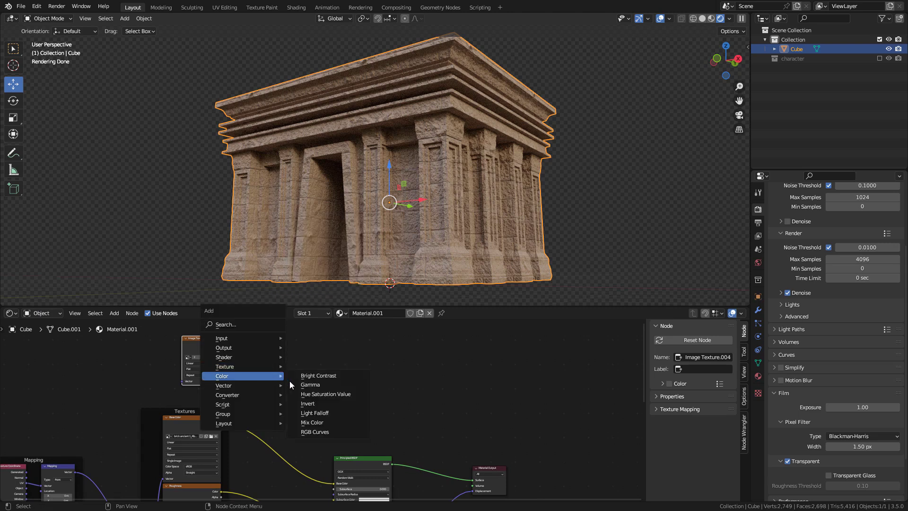
pyautogui.click(331, 423)
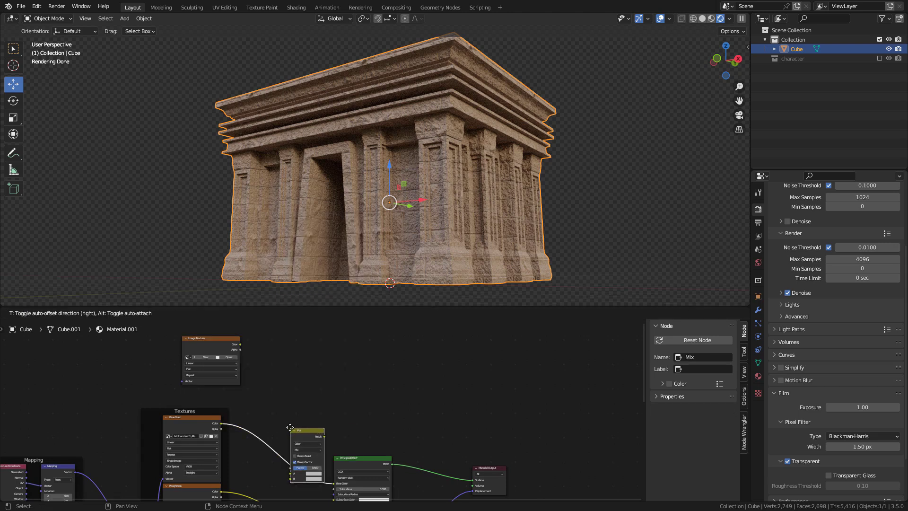
pyautogui.click(291, 423)
pyautogui.scroll(1, 184, 387)
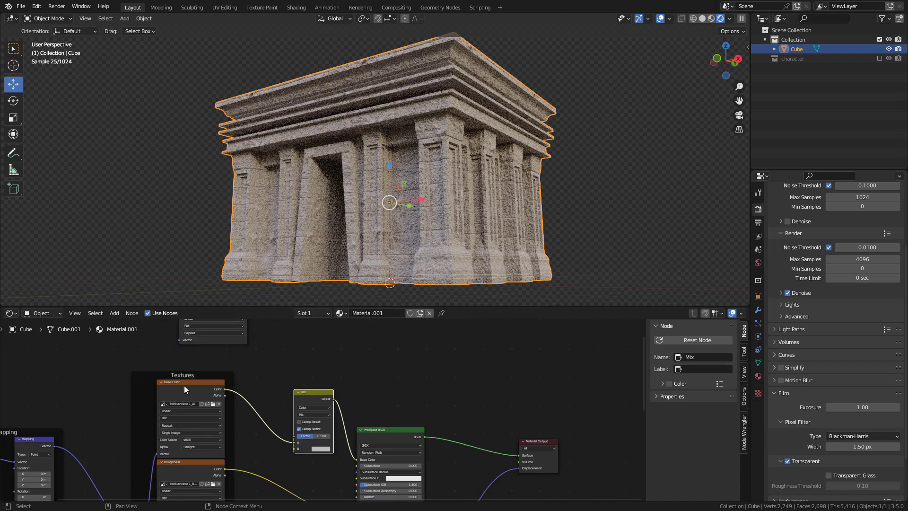
# Connect the new Image Texture's color to the Mix node's B input and load grunge1.jpg into the texture
pyautogui.moveTo(359, 411); pyautogui.dragTo(367, 441, button='middle')
pyautogui.moveTo(257, 332); pyautogui.dragTo(300, 464)
pyautogui.moveTo(301, 377); pyautogui.dragTo(371, 441, button='middle')
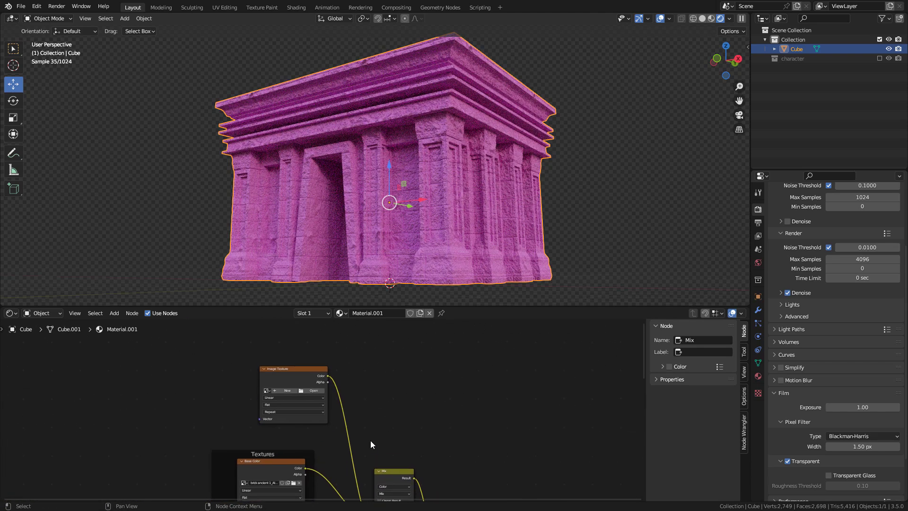
pyautogui.scroll(2, 322, 408)
pyautogui.click(310, 381)
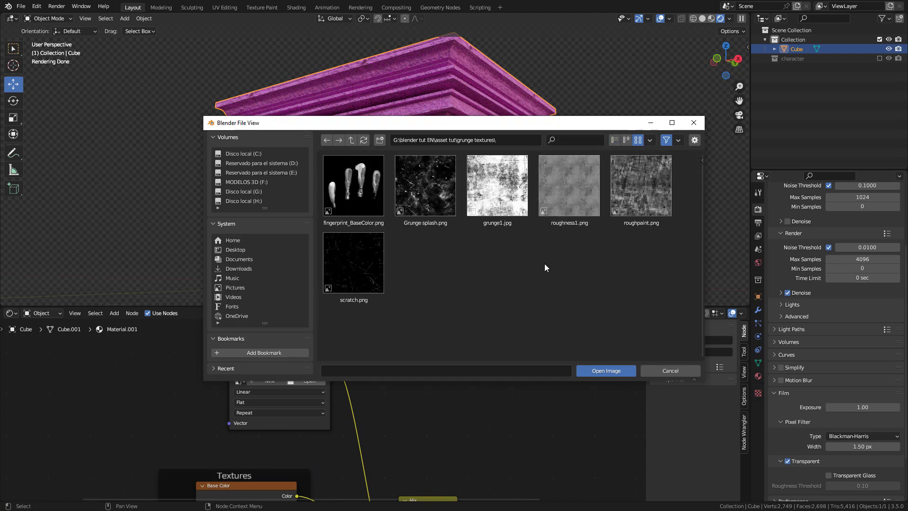
pyautogui.click(510, 198)
pyautogui.doubleClick(510, 196)
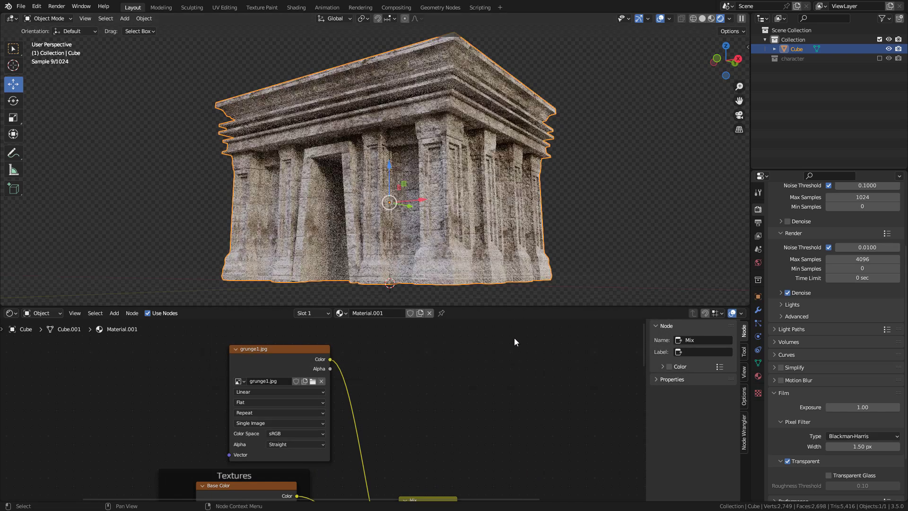
# Set the Mix node's blending mode to Multiply and raise its factor
pyautogui.keyDown('shift'); pyautogui.scroll(-5, 477, 430); pyautogui.keyUp('shift')
pyautogui.click(420, 433)
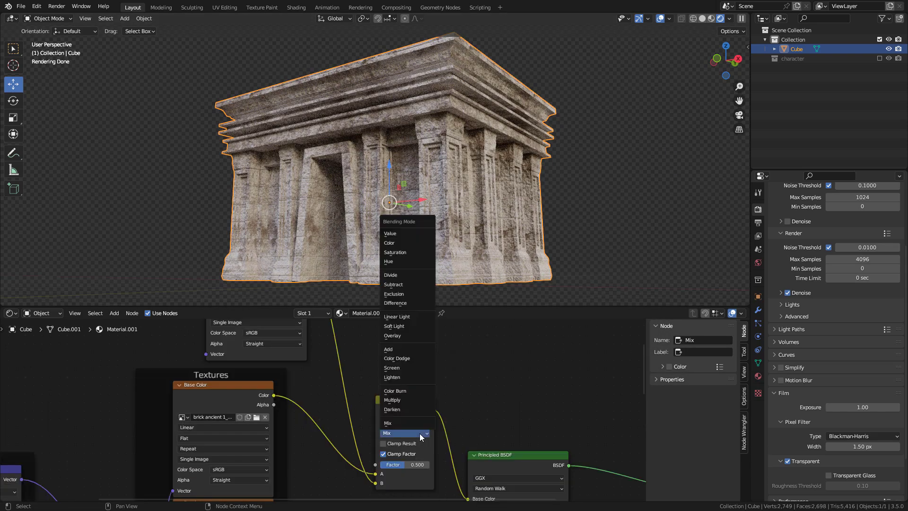
pyautogui.click(412, 402)
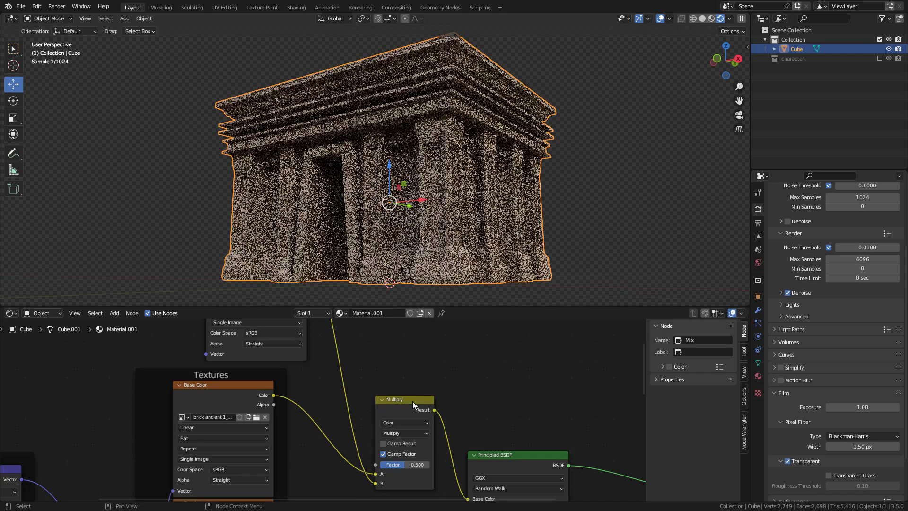
pyautogui.keyDown('shift'); pyautogui.scroll(-4, 440, 406); pyautogui.keyUp('shift')
pyautogui.moveTo(411, 408); pyautogui.dragTo(432, 407)
pyautogui.moveTo(359, 377); pyautogui.dragTo(317, 394, button='middle')
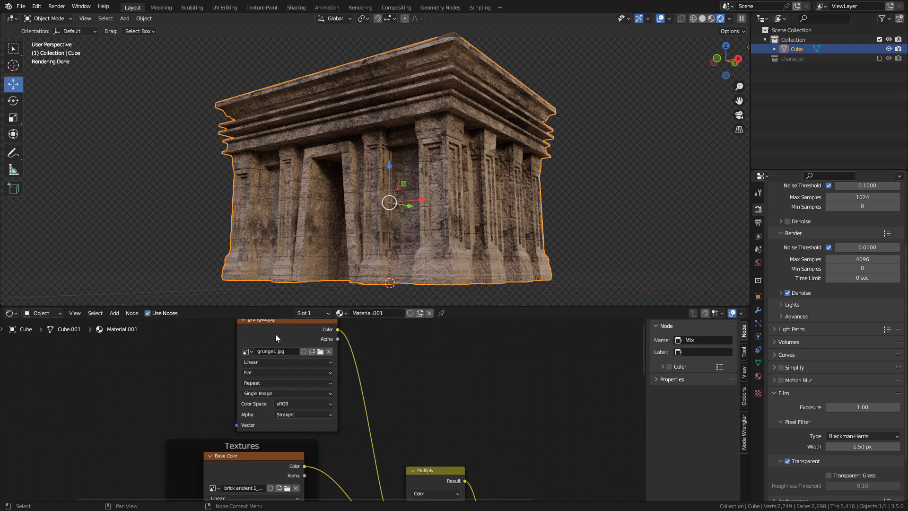
# Insert a ColorRamp between the grunge1.jpg texture and the Multiply node, and move its stops inward with the white one at 0.927
pyautogui.hotkey('shift', 'a')
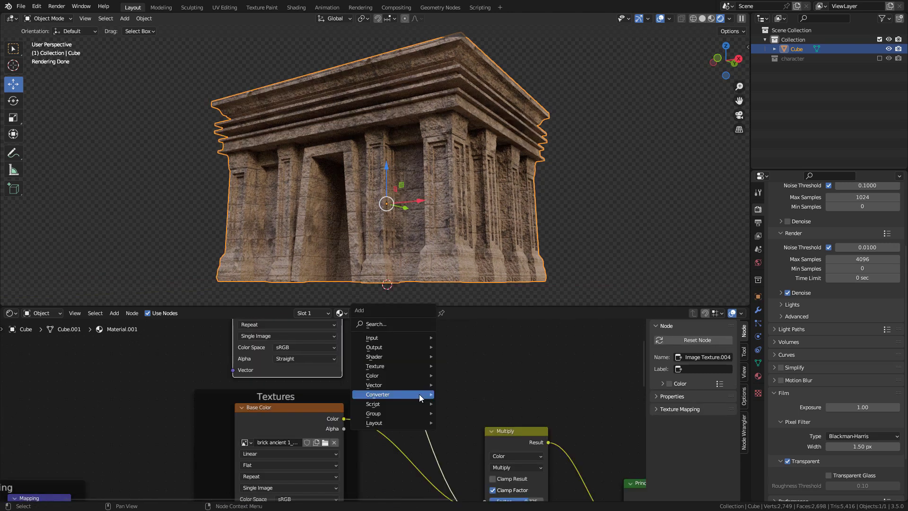
pyautogui.moveTo(418, 397)
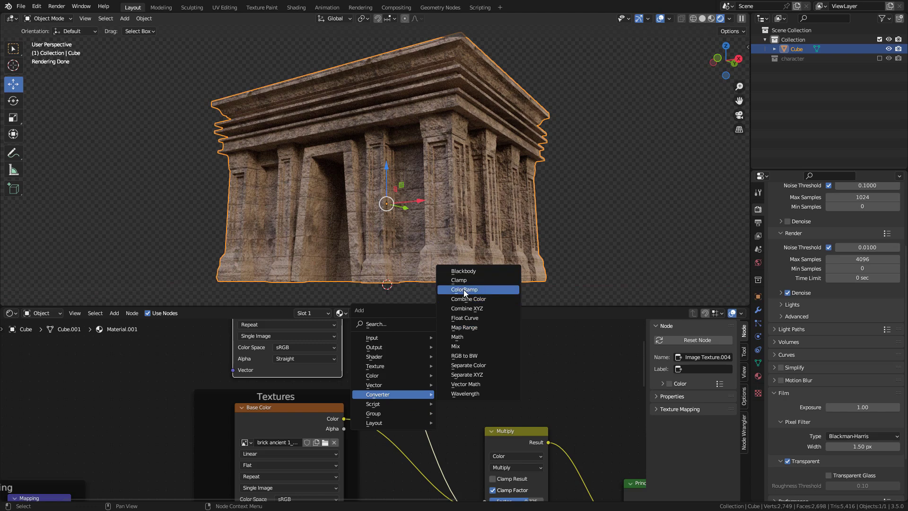
pyautogui.click(463, 290)
pyautogui.click(451, 332)
pyautogui.moveTo(438, 385)
pyautogui.mouseDown()
pyautogui.moveTo(489, 389)
pyautogui.moveTo(442, 390)
pyautogui.mouseUp()
pyautogui.moveTo(511, 385)
pyautogui.mouseDown()
pyautogui.moveTo(421, 386)
pyautogui.moveTo(503, 389)
pyautogui.mouseUp()
# Add Texture Coordinate and Mapping nodes to the grunge1.jpg texture node
pyautogui.scroll(-4, 388, 361)
pyautogui.moveTo(393, 360); pyautogui.dragTo(472, 436, button='middle')
pyautogui.click(396, 376)
pyautogui.moveTo(396, 379); pyautogui.dragTo(384, 368)
pyautogui.hotkey('ctrl', 't')
pyautogui.scroll(2, 382, 405)
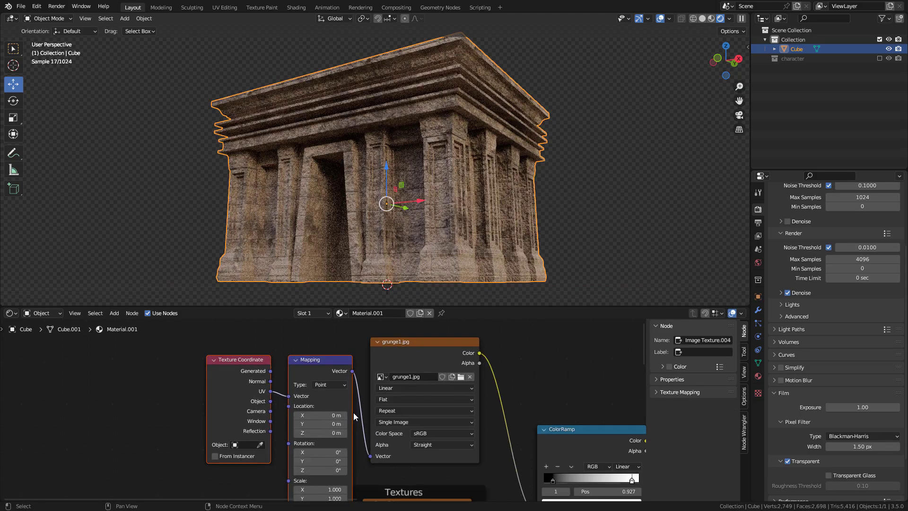
# Try adjusting the values of the grunge texture's Mapping node and view the building from another angle
pyautogui.moveTo(358, 414); pyautogui.dragTo(408, 373, button='middle')
pyautogui.scroll(3, 408, 373)
pyautogui.moveTo(358, 375); pyautogui.dragTo(408, 375)
pyautogui.rightClick(358, 375)
pyautogui.moveTo(357, 397); pyautogui.dragTo(367, 386)
pyautogui.rightClick(363, 397)
pyautogui.moveTo(563, 206); pyautogui.dragTo(603, 206, button='middle')
pyautogui.click(604, 206)
pyautogui.moveTo(535, 180); pyautogui.dragTo(550, 182, button='middle')
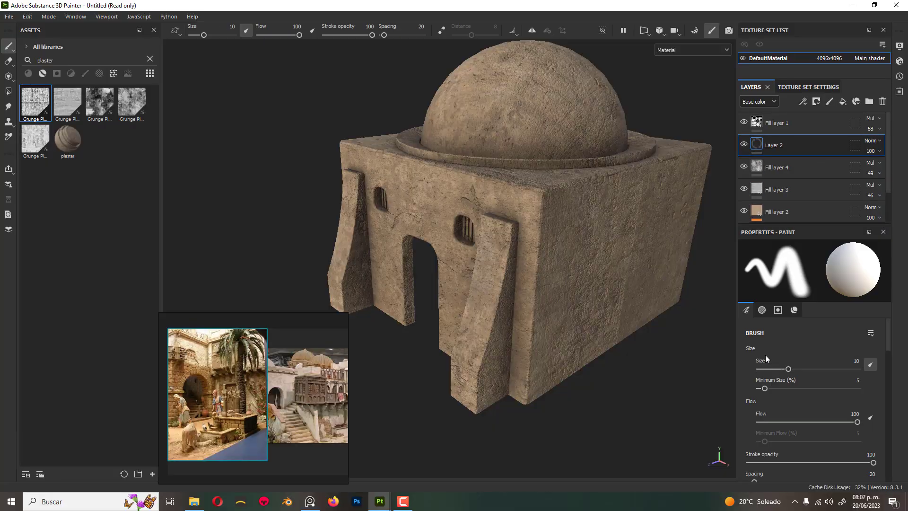
# Choose a concrete brush preset for painting Layer 2, turn the building to its facade, and list the library's alphas
pyautogui.click(85, 73)
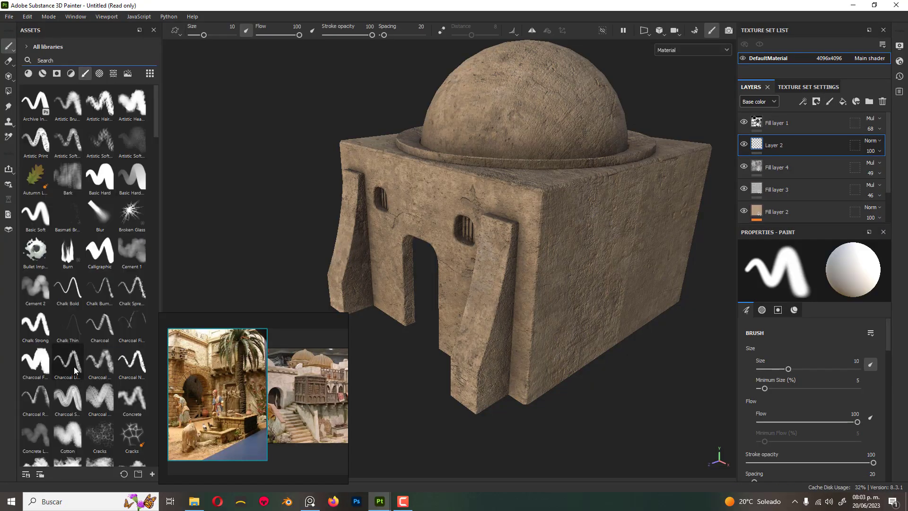
pyautogui.click(849, 450)
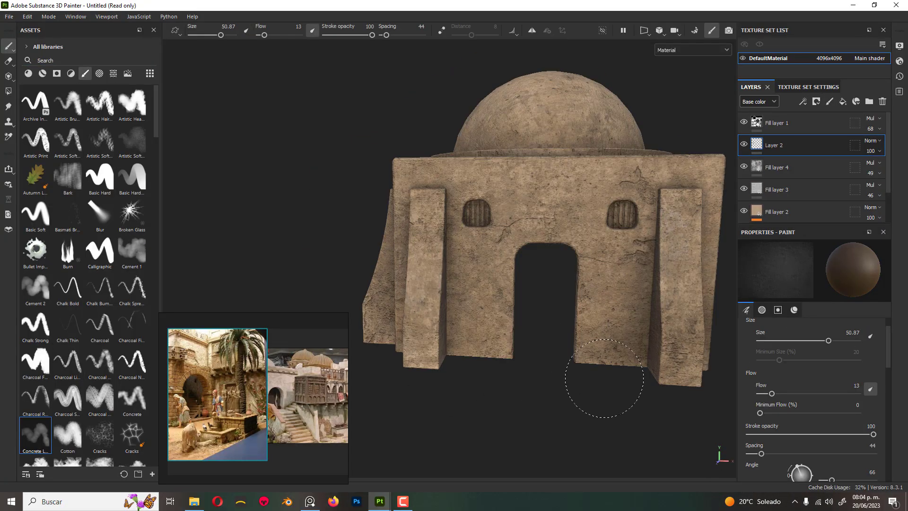
pyautogui.moveTo(588, 381)
pyautogui.keyDown('alt'); pyautogui.mouseDown()
pyautogui.moveTo(450, 270)
pyautogui.moveTo(500, 237)
pyautogui.mouseUp(); pyautogui.keyUp('alt')
pyautogui.click(99, 74)
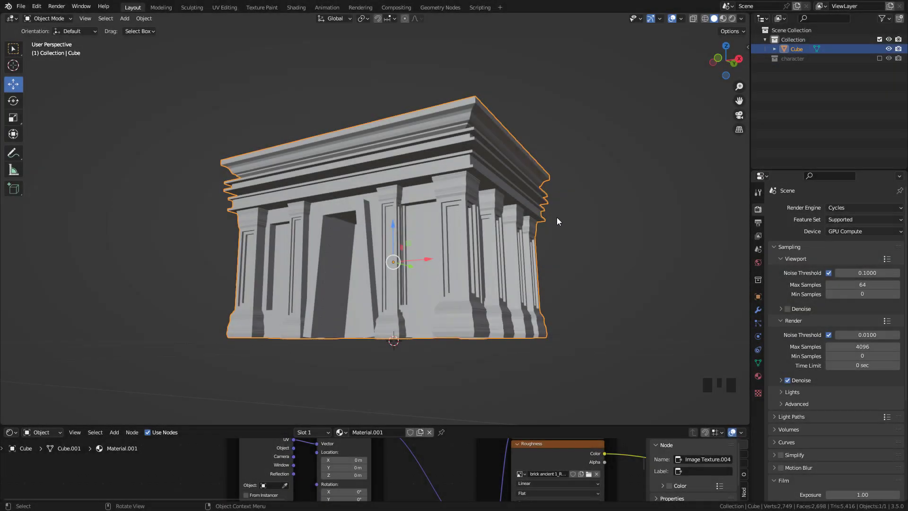
# Switch to Blender and open the JMesh add-on's tools beside the temple model
pyautogui.scroll(3, 558, 217)
pyautogui.keyDown('shift'); pyautogui.moveTo(558, 216); pyautogui.dragTo(495, 124, button='middle'); pyautogui.keyUp('shift')
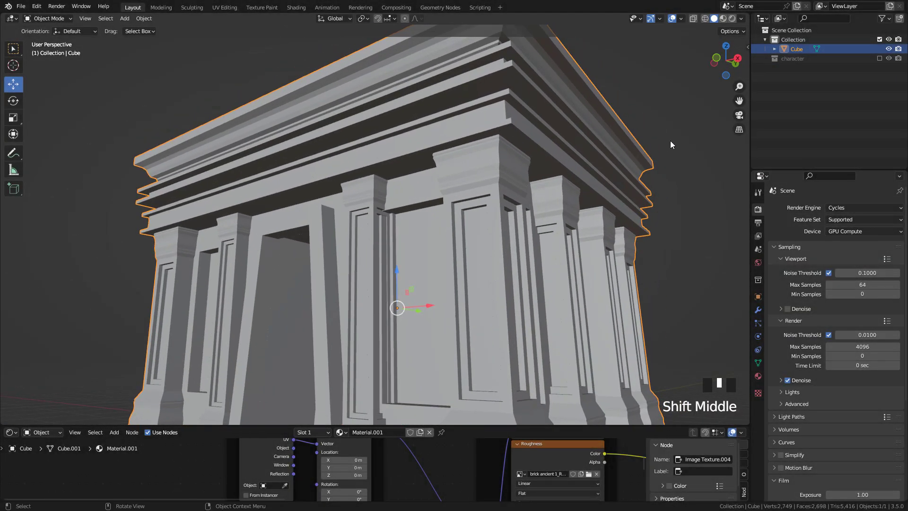
pyautogui.press('n')
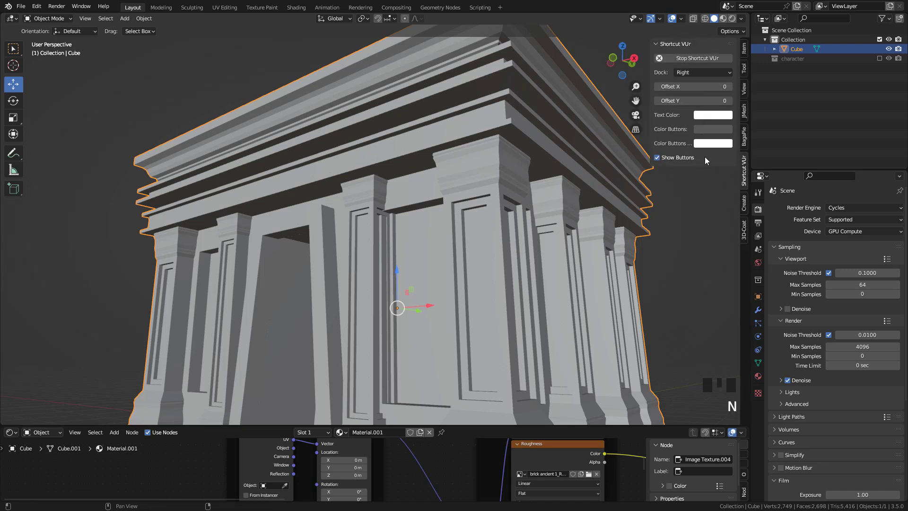
pyautogui.click(745, 112)
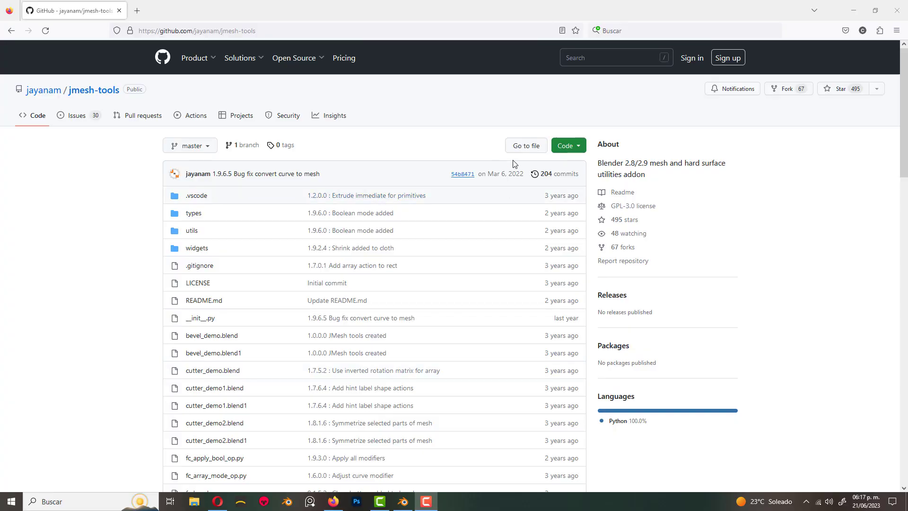
# Open the code download options of the jmesh-tools repository on GitHub, and Blender's add-on preferences
pyautogui.click(566, 150)
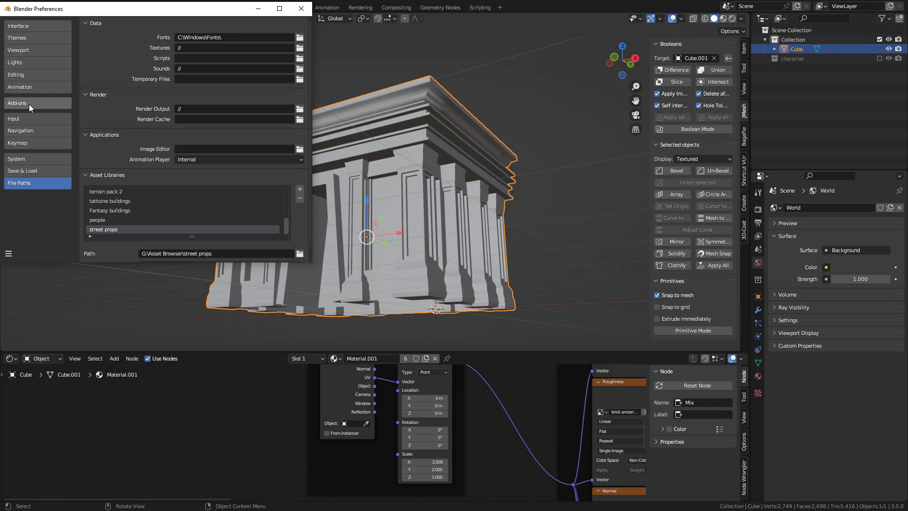
pyautogui.click(29, 104)
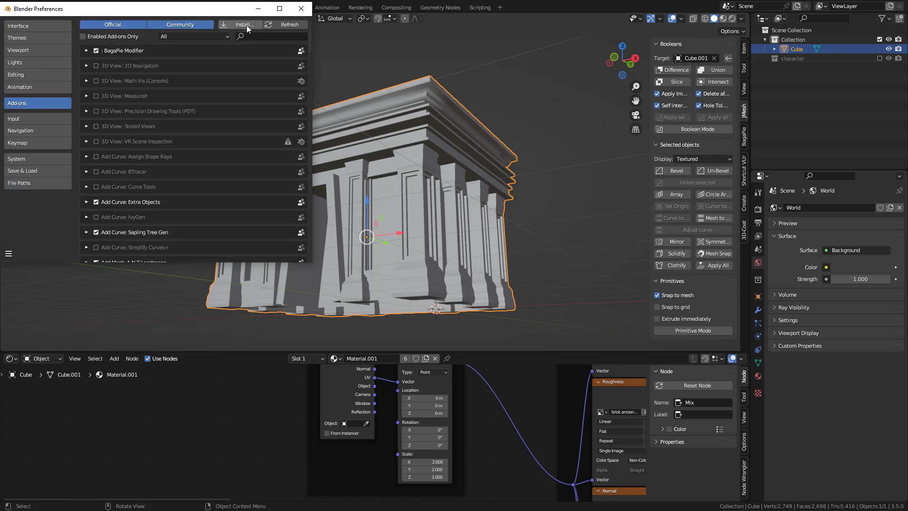
# Bevel the temple with the JMesh Bevel tool, setting the number of segments to 1
pyautogui.scroll(2, 529, 242)
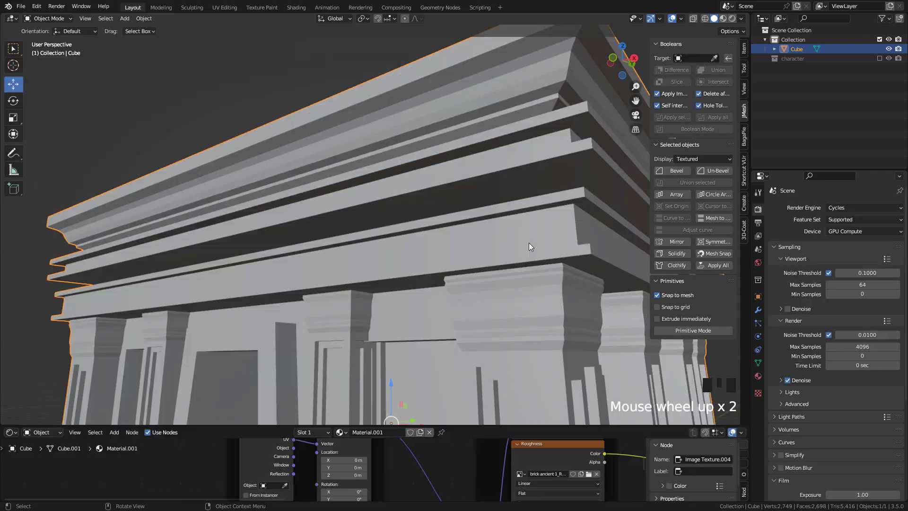
pyautogui.moveTo(529, 243); pyautogui.dragTo(588, 185, button='middle')
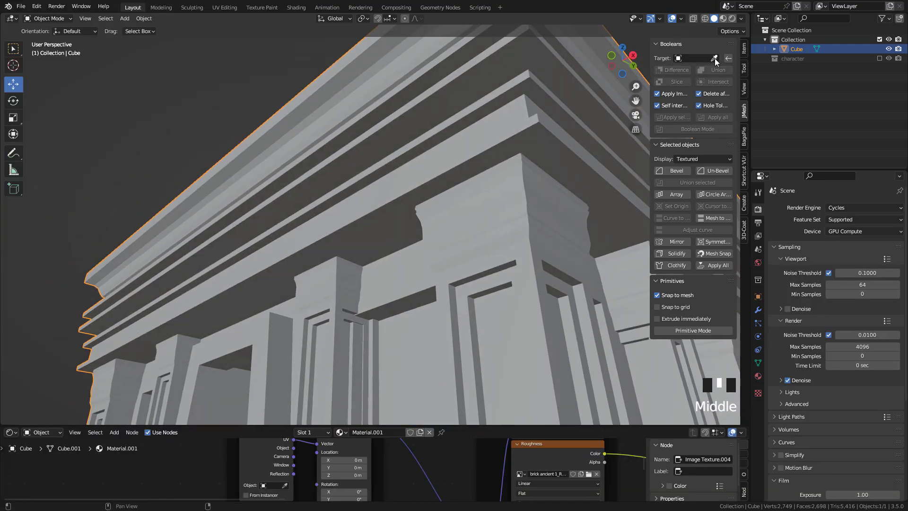
pyautogui.click(676, 171)
pyautogui.keyDown('shift'); pyautogui.moveTo(675, 170); pyautogui.dragTo(489, 173, button='middle'); pyautogui.keyUp('shift')
pyautogui.scroll(2, 489, 173)
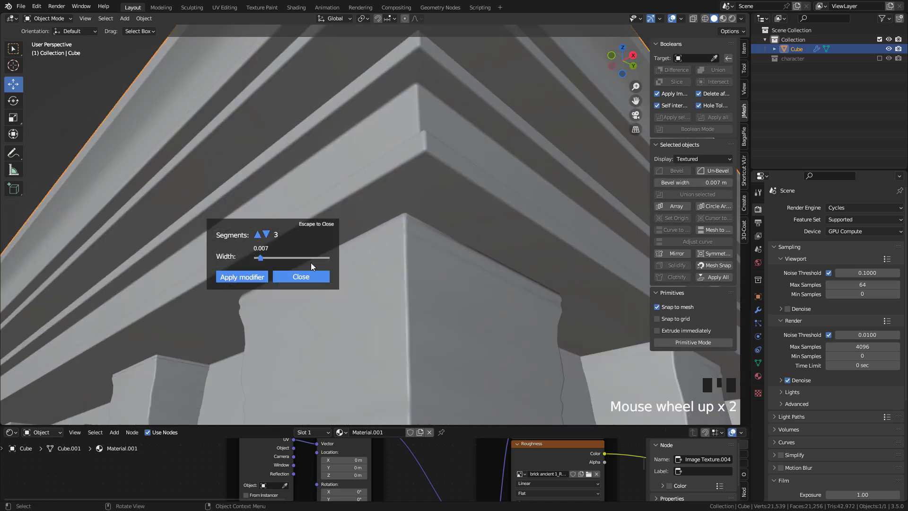
pyautogui.click(265, 235)
pyautogui.click(266, 235)
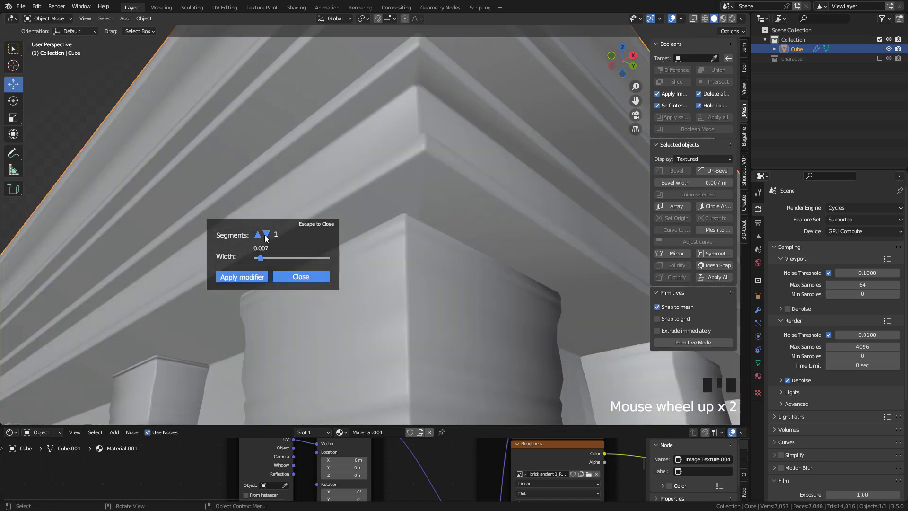
pyautogui.click(303, 280)
# Apply auto smooth shading to the temple and set its Bevel modifier's amount to 0.006 m
pyautogui.rightClick(424, 155)
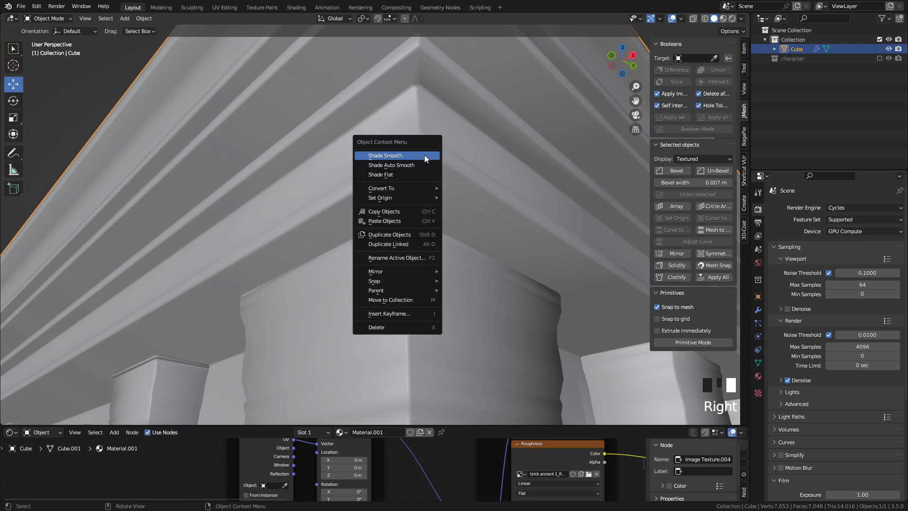
pyautogui.click(397, 167)
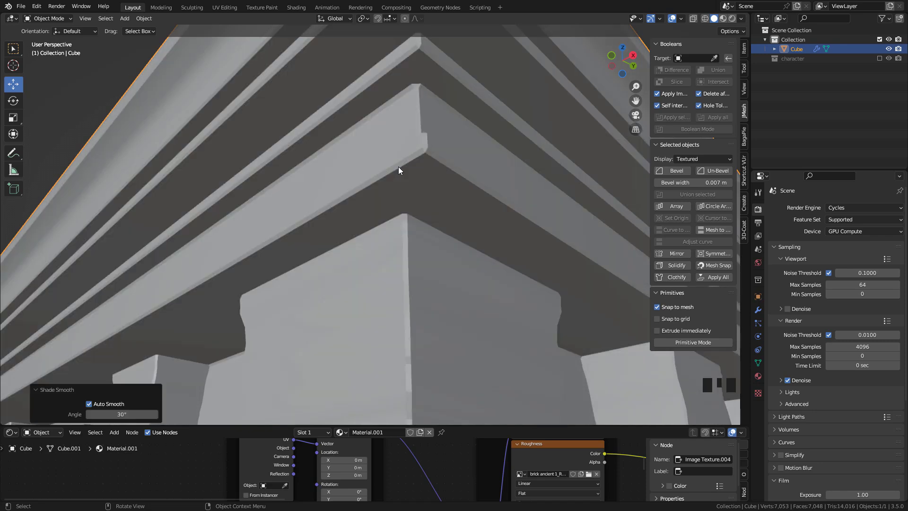
pyautogui.click(758, 310)
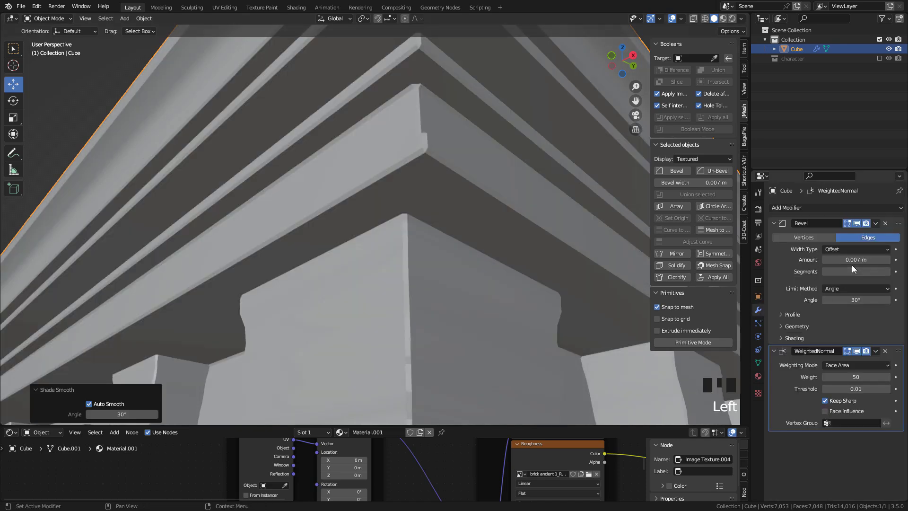
pyautogui.keyDown('shift'); pyautogui.moveTo(853, 260); pyautogui.dragTo(830, 259); pyautogui.keyUp('shift')
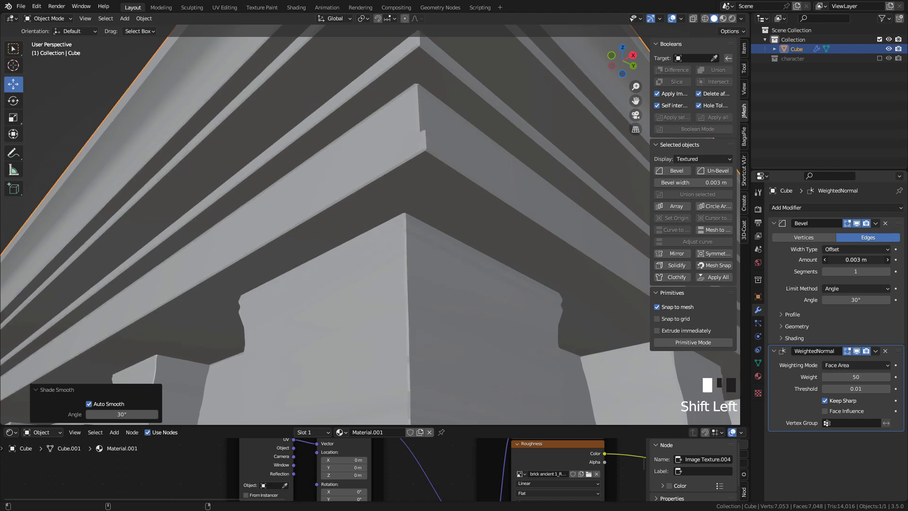
pyautogui.keyDown('shift'); pyautogui.moveTo(830, 260); pyautogui.dragTo(839, 259); pyautogui.keyUp('shift')
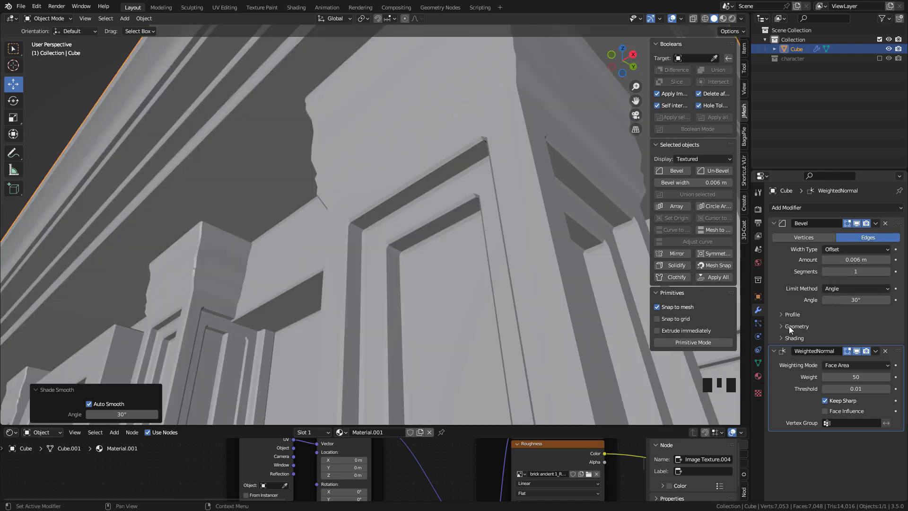
# Set the intersections method in the Bevel modifier's geometry options to Cutoff and inspect the column corners
pyautogui.click(790, 326)
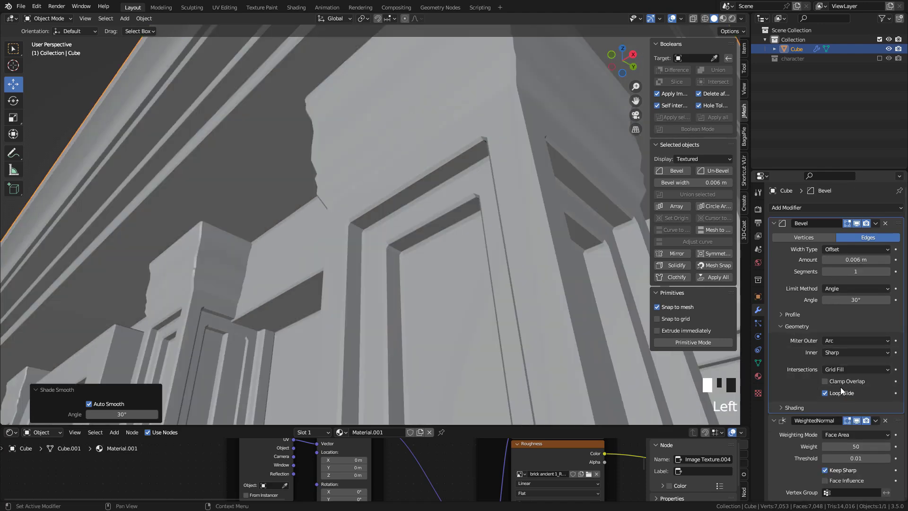
pyautogui.click(838, 368)
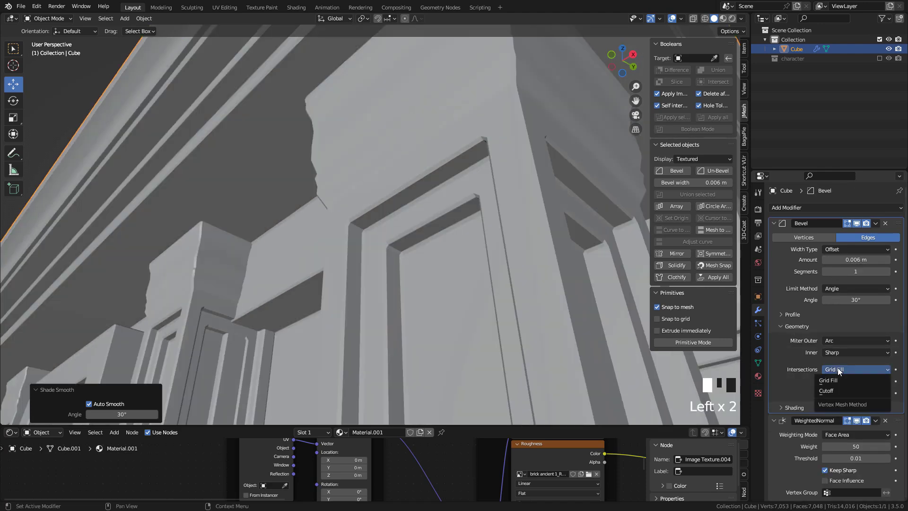
pyautogui.click(838, 393)
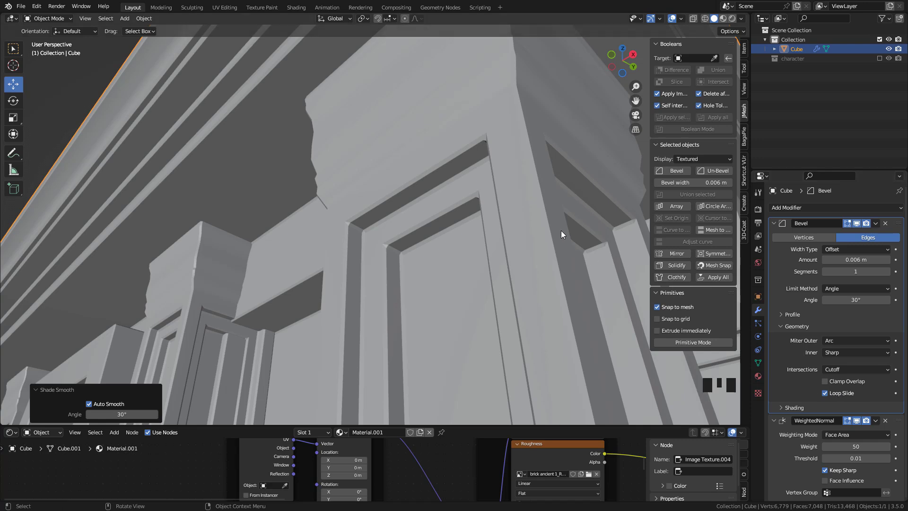
pyautogui.moveTo(544, 195); pyautogui.dragTo(535, 197, button='middle')
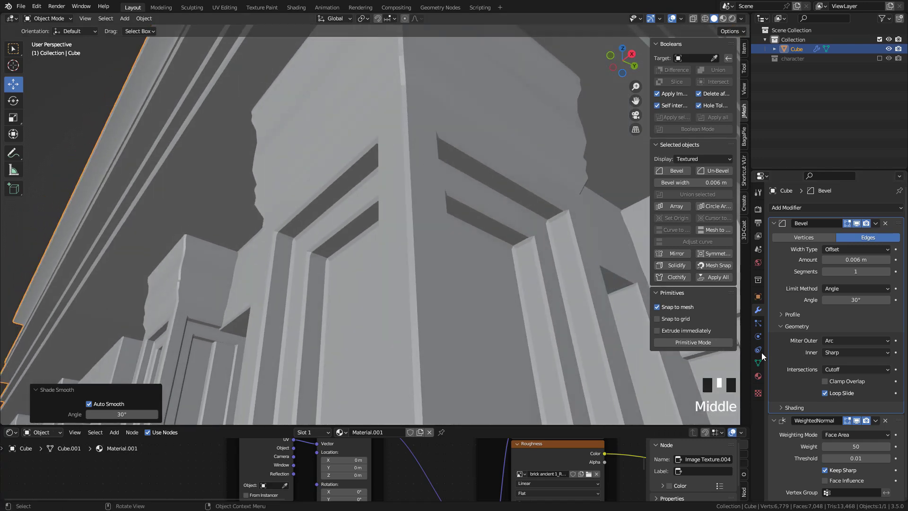
pyautogui.scroll(-1, 830, 368)
# Set the Auto Smooth angle in the temple mesh's normals to 60°
pyautogui.click(758, 364)
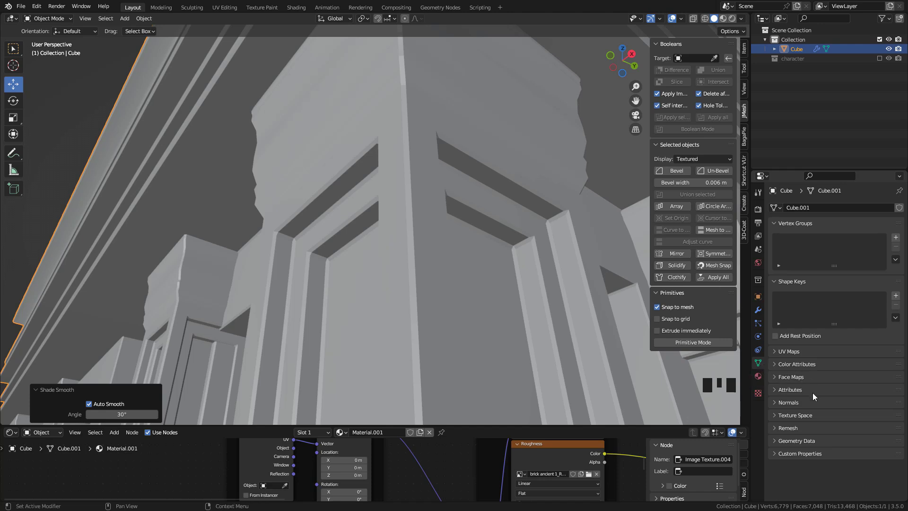
pyautogui.click(789, 404)
pyautogui.doubleClick(861, 417)
pyautogui.write('60')
pyautogui.press('Return')
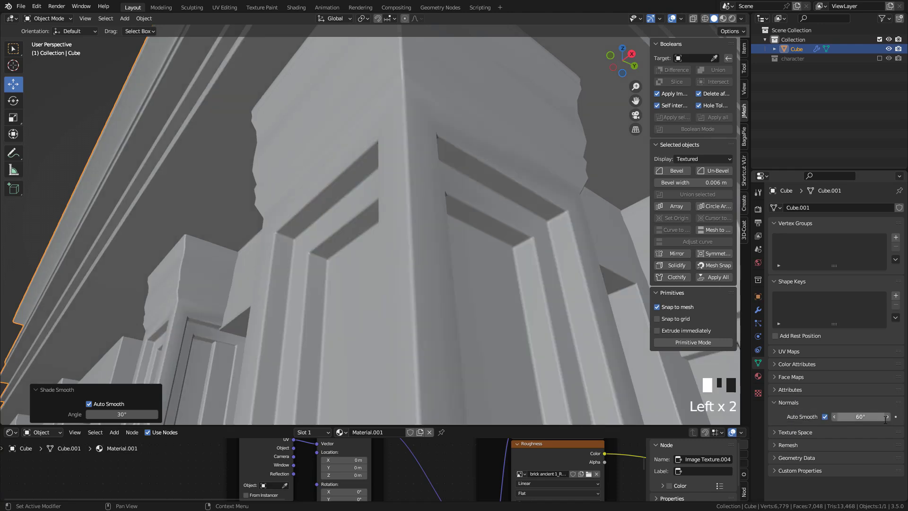
pyautogui.moveTo(499, 196); pyautogui.dragTo(544, 204, button='middle')
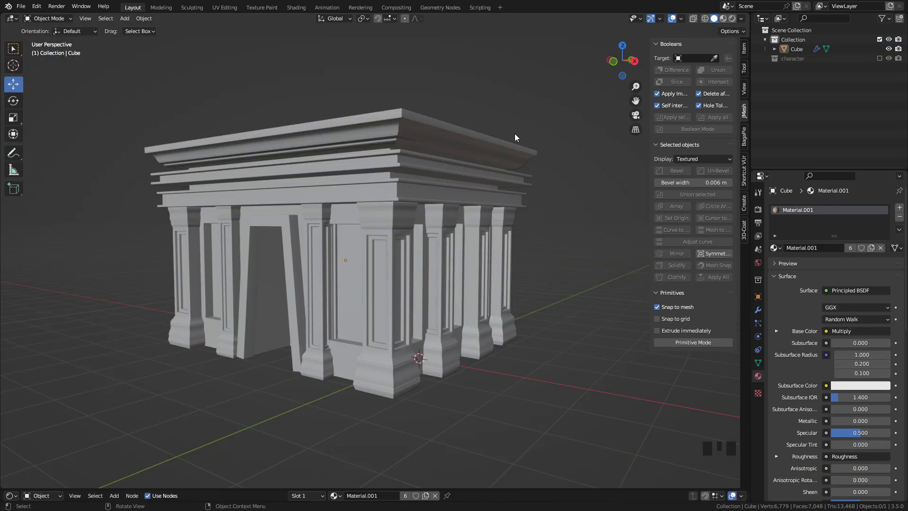
# Add a cube to the scene, raise it to roof height and move it to the temple's front corner
pyautogui.moveTo(515, 134); pyautogui.dragTo(509, 127, button='middle')
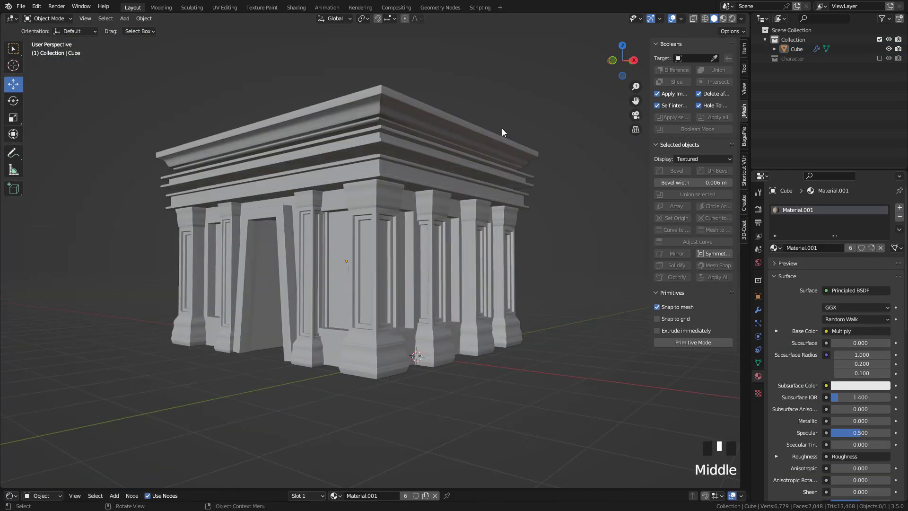
pyautogui.moveTo(445, 226); pyautogui.dragTo(420, 236, button='middle')
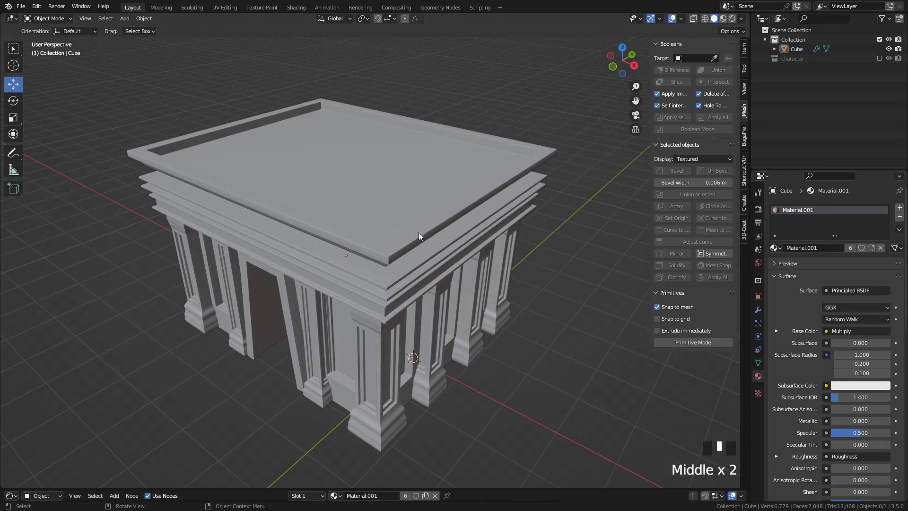
pyautogui.scroll(-2, 402, 243)
pyautogui.hotkey('shift', 'a')
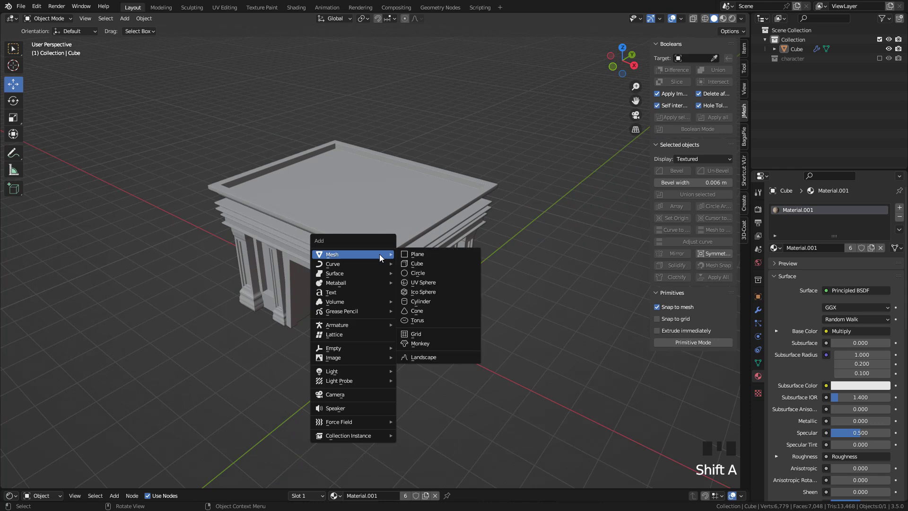
pyautogui.click(428, 264)
pyautogui.moveTo(403, 300); pyautogui.dragTo(406, 204)
pyautogui.moveTo(432, 226); pyautogui.dragTo(418, 226, button='middle')
pyautogui.moveTo(417, 224); pyautogui.dragTo(357, 273)
# Resize and reposition the cube over the cornice's front corner, finishing with a 0.98038 m move along X, and apply its scale
pyautogui.press('s')
pyautogui.click(367, 277)
pyautogui.moveTo(329, 236); pyautogui.dragTo(328, 216)
pyautogui.moveTo(347, 259); pyautogui.dragTo(376, 269)
pyautogui.hotkey('ctrl', 'a')
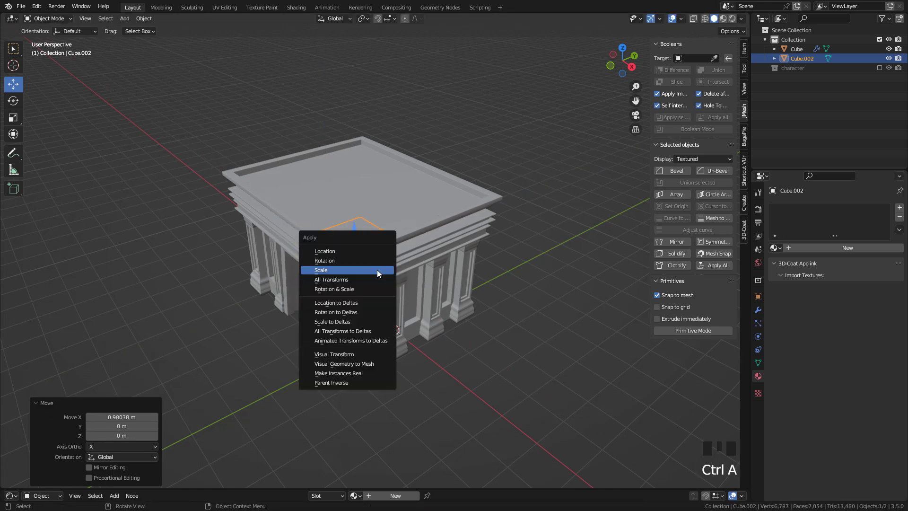
pyautogui.click(377, 270)
# Subdivide the cube with 3 cuts, a smoothness of 0.382 and a fractal value of 2.333
pyautogui.moveTo(426, 260); pyautogui.dragTo(439, 252, button='middle')
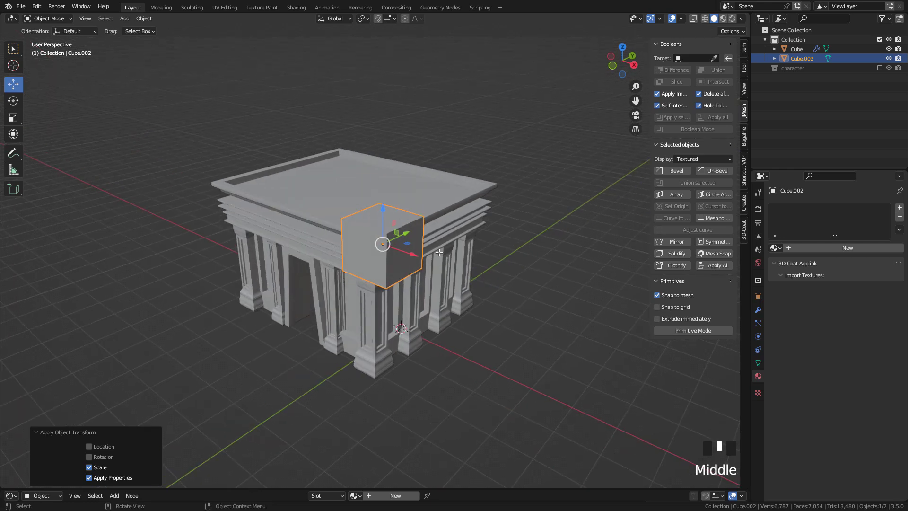
pyautogui.press('Tab')
pyautogui.rightClick(400, 243)
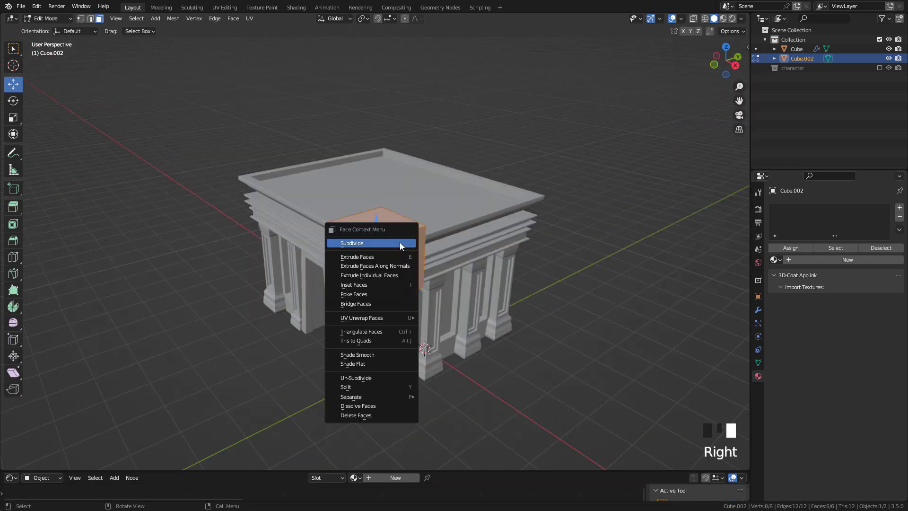
pyautogui.click(399, 243)
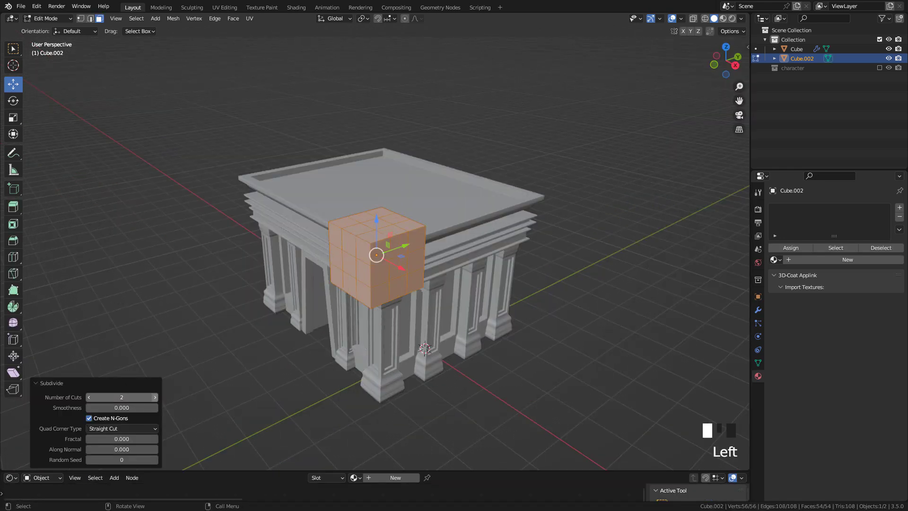
pyautogui.moveTo(343, 278); pyautogui.dragTo(389, 228, button='middle')
pyautogui.scroll(2, 374, 251)
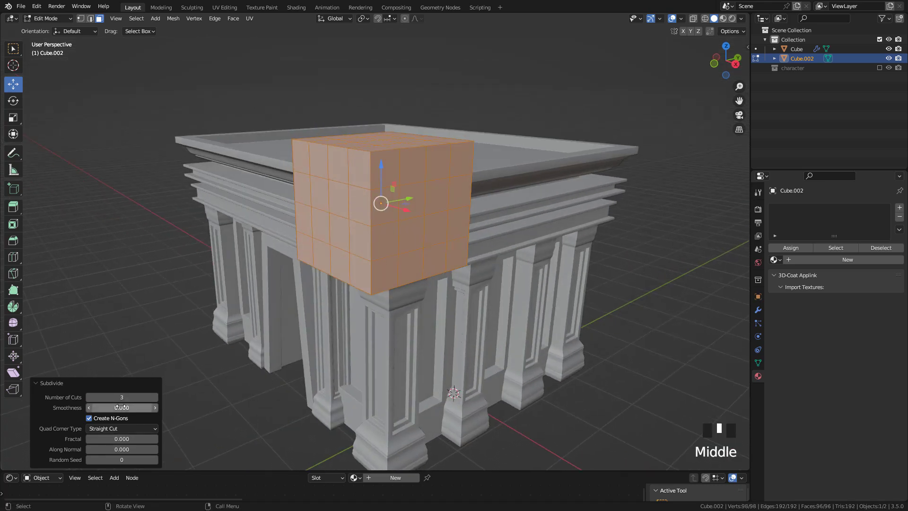
pyautogui.keyDown('shift'); pyautogui.moveTo(122, 408); pyautogui.dragTo(138, 407); pyautogui.keyUp('shift')
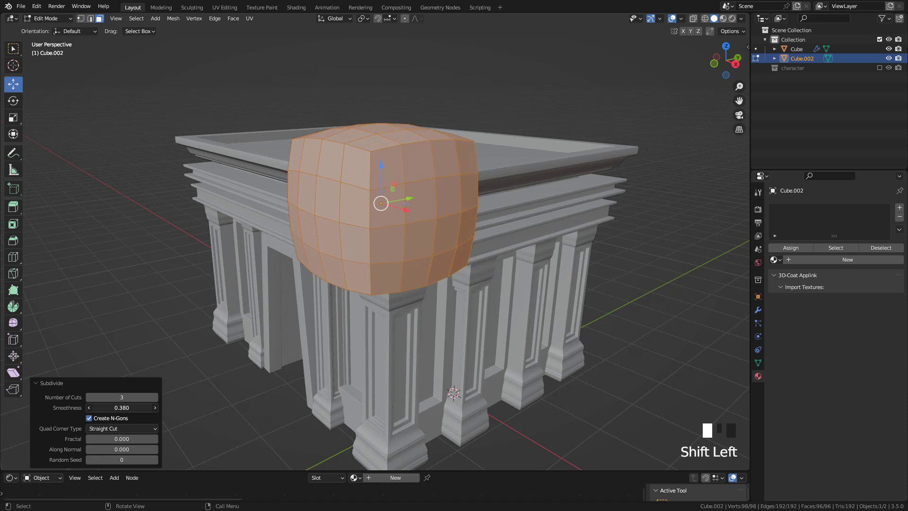
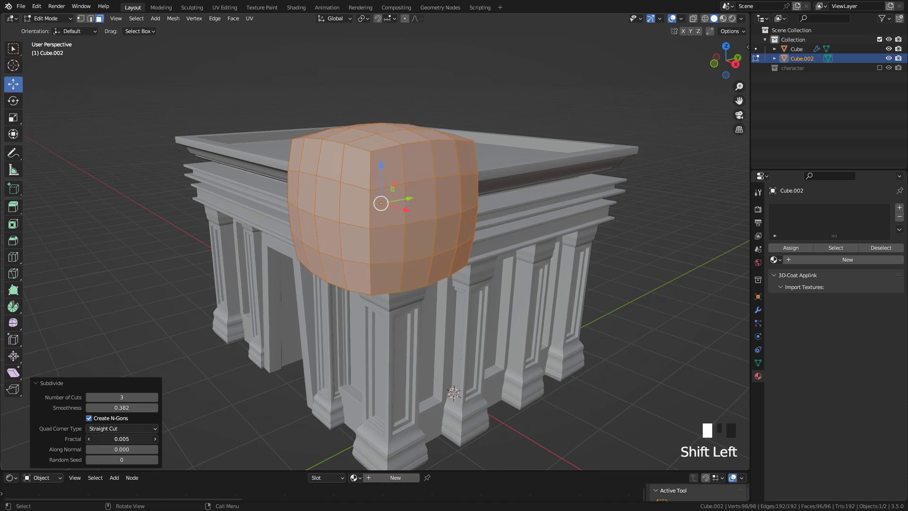
pyautogui.keyDown('shift'); pyautogui.moveTo(121, 439); pyautogui.dragTo(137, 439); pyautogui.keyUp('shift')
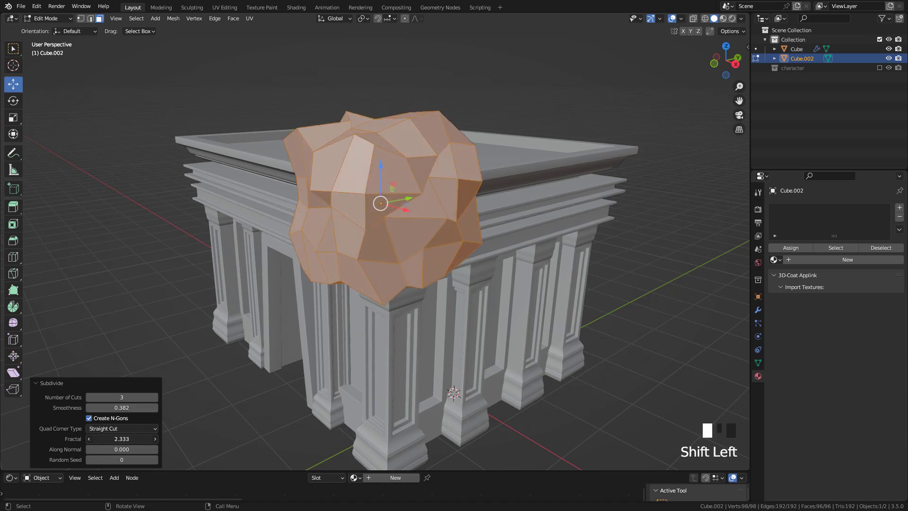
# Change the random seed of the cube's fractal subdivision to vary the rough shape and return to Object Mode
pyautogui.click(155, 459)
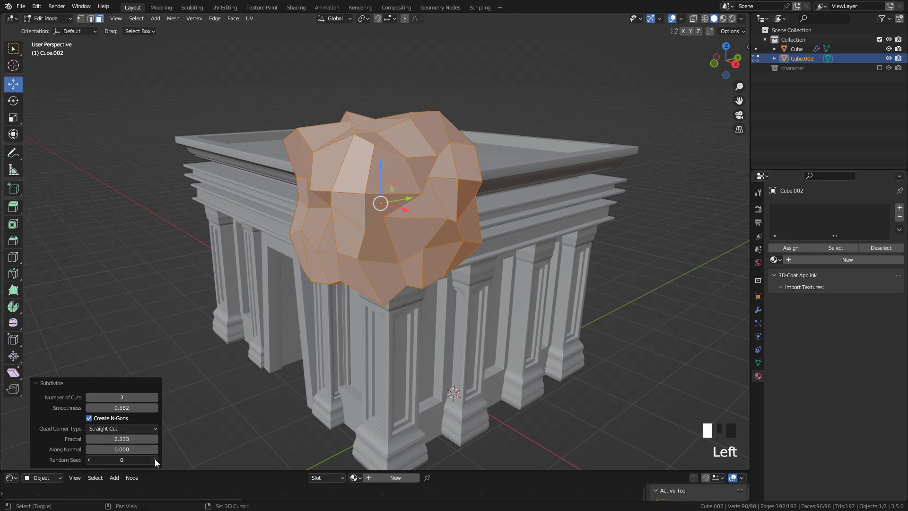
pyautogui.click(155, 460)
pyautogui.click(154, 459)
pyautogui.moveTo(257, 335); pyautogui.dragTo(330, 298, button='middle')
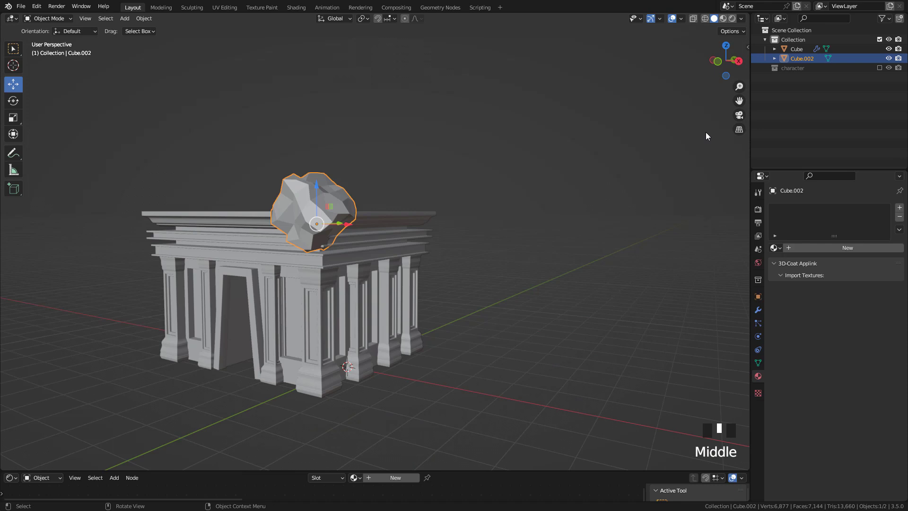
# Set the temple Cube as the JMesh boolean target and subtract the rough cube with Difference to break away the cornice corner
pyautogui.press('n')
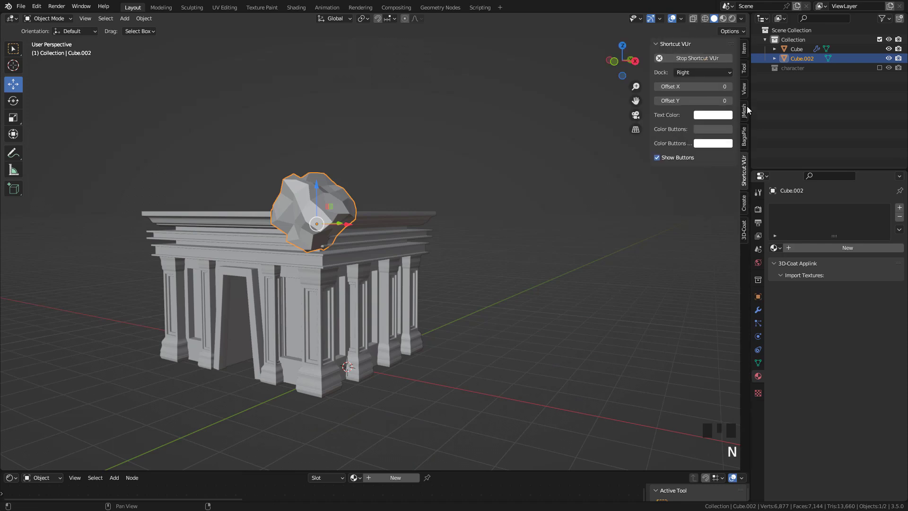
pyautogui.click(744, 137)
pyautogui.click(745, 113)
pyautogui.click(714, 58)
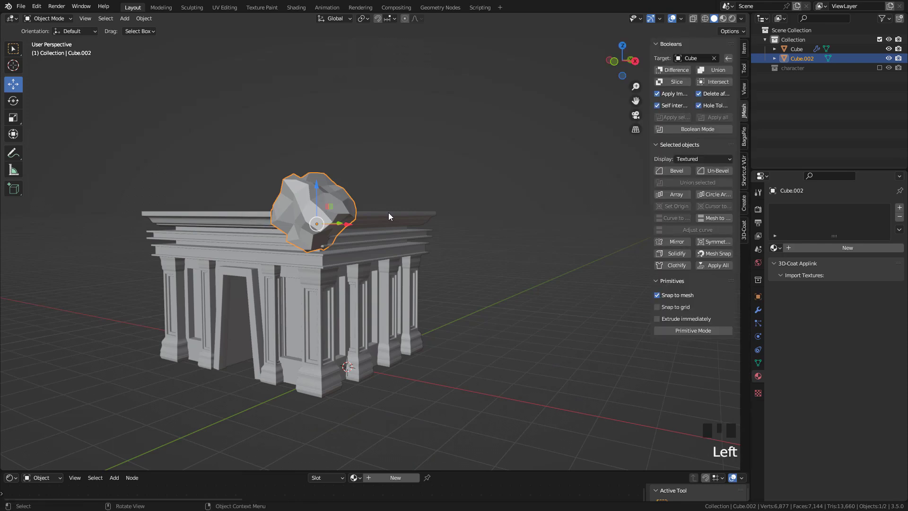
pyautogui.click(674, 71)
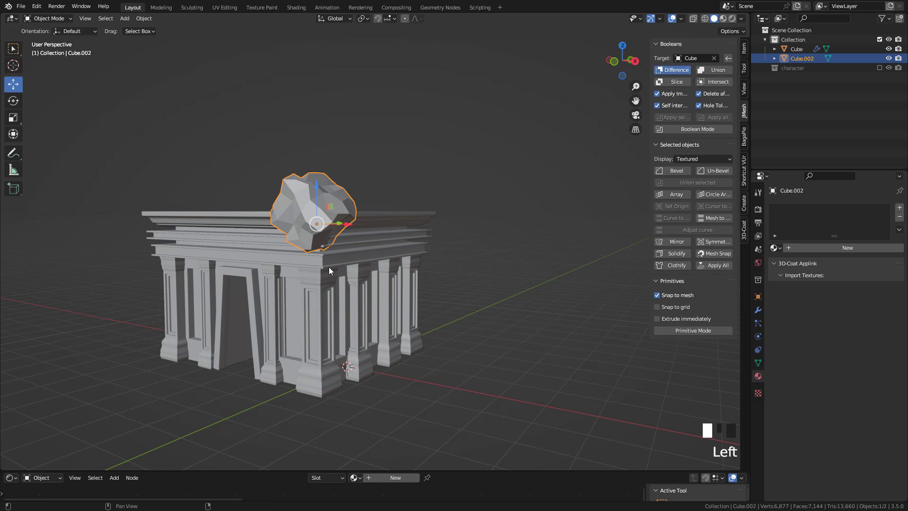
pyautogui.moveTo(345, 260); pyautogui.dragTo(379, 222, button='middle')
pyautogui.scroll(2, 414, 278)
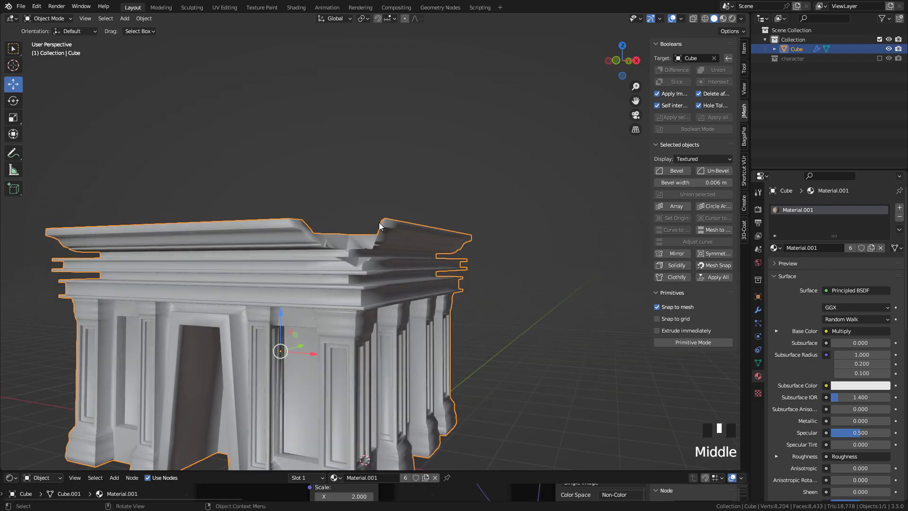
# Switch the viewport to rendered shading and unwrap the whole damaged temple mesh with Cube Projection
pyautogui.click(733, 19)
pyautogui.moveTo(362, 299); pyautogui.dragTo(347, 279, button='middle')
pyautogui.press('Tab')
pyautogui.press('a')
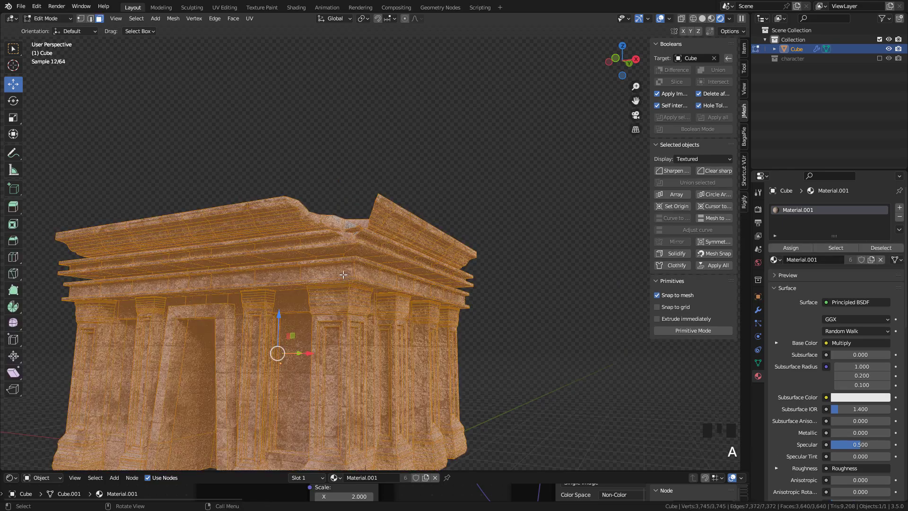
pyautogui.press('u')
pyautogui.click(343, 275)
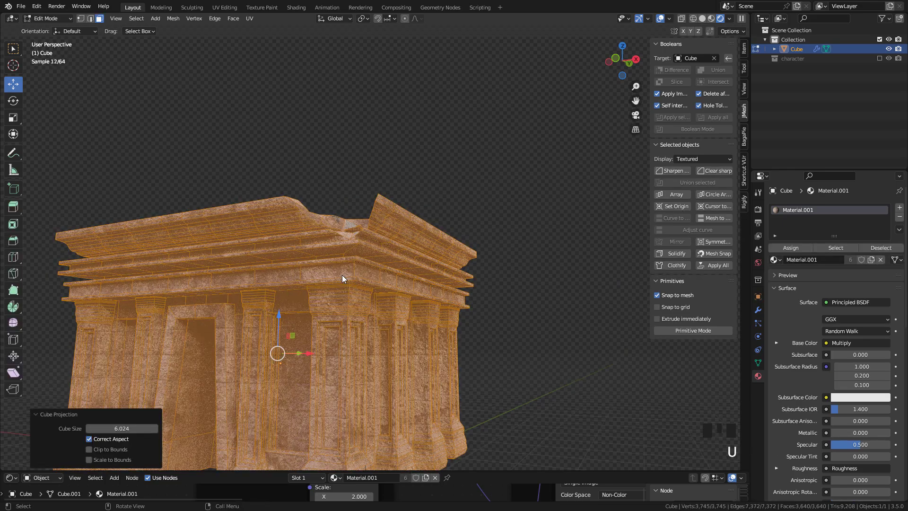
pyautogui.press('Tab')
pyautogui.moveTo(345, 271); pyautogui.dragTo(433, 274, button='middle')
pyautogui.click(476, 294)
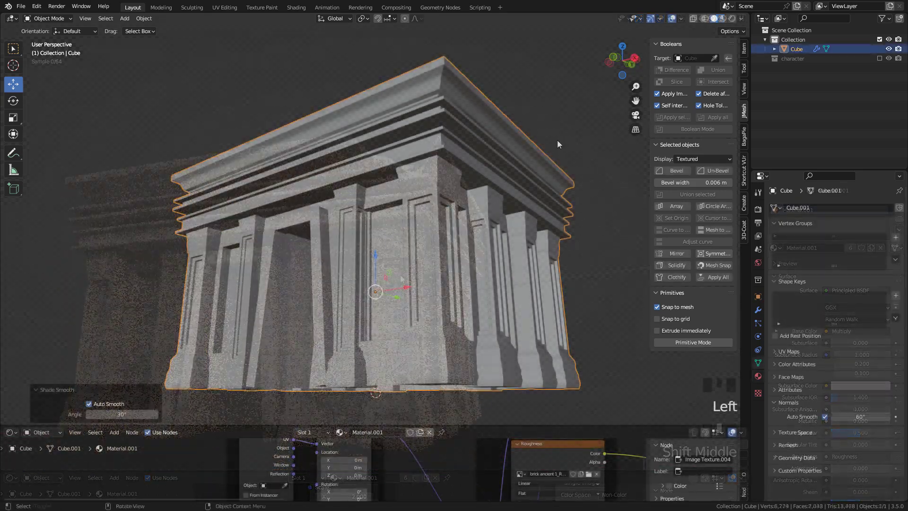
# Add a large cube directly beneath the temple as a base, apply its scale and open it in Edit Mode
pyautogui.scroll(-5, 557, 140)
pyautogui.hotkey('shift', 'a')
pyautogui.click(488, 225)
pyautogui.press('s')
pyautogui.click(396, 252)
pyautogui.moveTo(380, 241); pyautogui.dragTo(382, 316)
pyautogui.press('s')
pyautogui.click(516, 298)
pyautogui.keyDown('shift'); pyautogui.moveTo(461, 279); pyautogui.dragTo(469, 187, button='middle'); pyautogui.keyUp('shift')
pyautogui.hotkey('ctrl', 'a')
pyautogui.click(478, 203)
pyautogui.press('Tab')
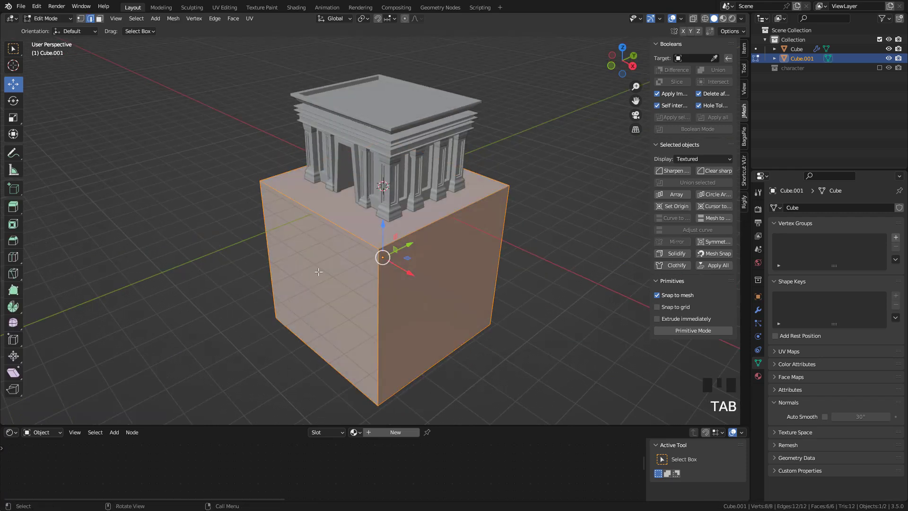
pyautogui.rightClick(245, 245)
pyautogui.click(208, 225)
pyautogui.hotkey('ctrl', 'z')
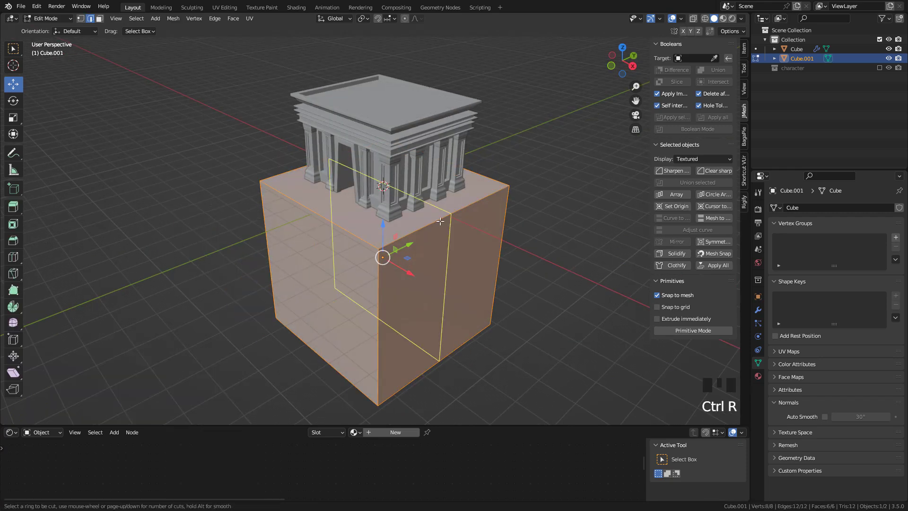
# Add centred edge loops in both horizontal directions of the base cube and bevel them about 2.77 m wide
pyautogui.hotkey('ctrl', 'r')
pyautogui.click(440, 220)
pyautogui.rightClick(440, 221)
pyautogui.hotkey('ctrl', 'r')
pyautogui.keyDown('alt'); pyautogui.keyDown('shift'); pyautogui.click(434, 210); pyautogui.keyUp('shift'); pyautogui.keyUp('alt')
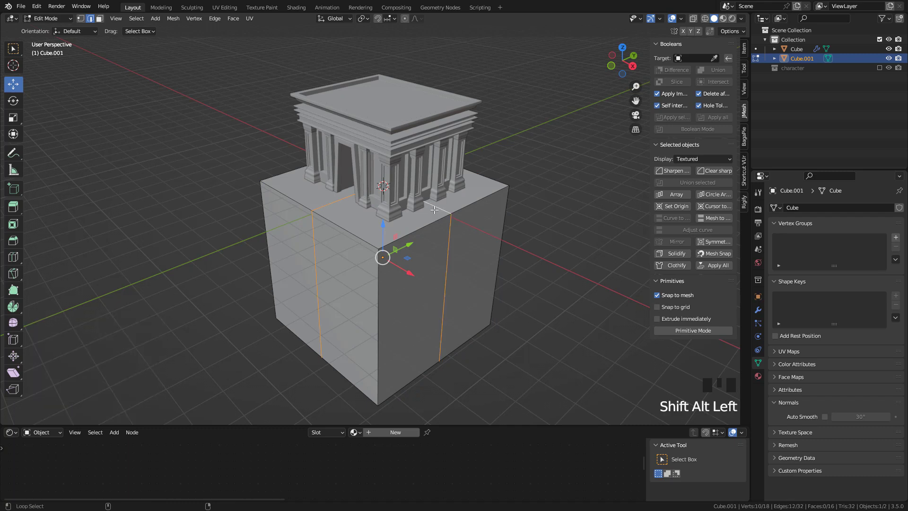
pyautogui.moveTo(514, 223); pyautogui.dragTo(526, 221, button='middle')
pyautogui.hotkey('ctrl', 'b')
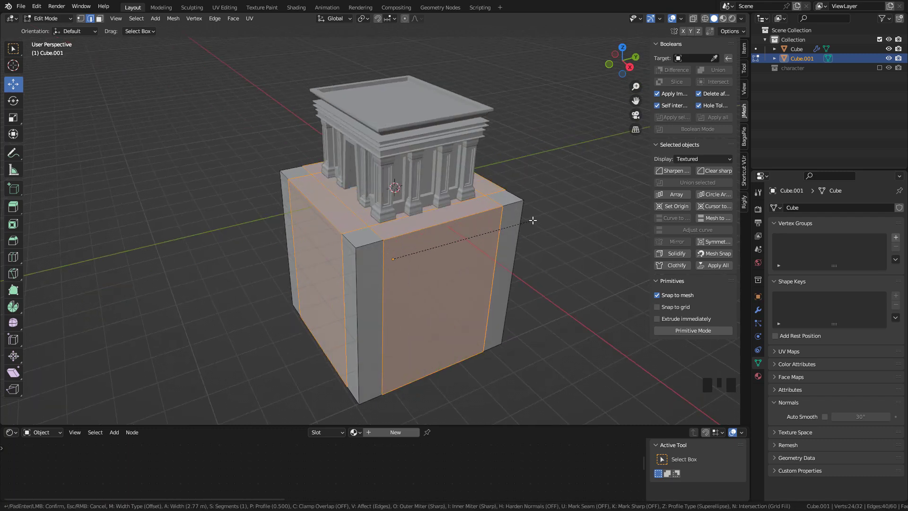
pyautogui.click(533, 220)
# Select the wide central face on all four sides of the base and extrude them along normals with a 1.04 m offset
pyautogui.click(99, 18)
pyautogui.click(440, 284)
pyautogui.moveTo(284, 270); pyautogui.dragTo(355, 236, button='middle')
pyautogui.keyDown('shift'); pyautogui.click(331, 251); pyautogui.keyUp('shift')
pyautogui.moveTo(308, 260); pyautogui.dragTo(407, 246, button='middle')
pyautogui.keyDown('shift'); pyautogui.click(392, 255); pyautogui.keyUp('shift')
pyautogui.keyDown('shift'); pyautogui.click(267, 258); pyautogui.keyUp('shift')
pyautogui.moveTo(268, 258); pyautogui.dragTo(498, 245, button='middle')
pyautogui.hotkey('alt', 'e')
pyautogui.click(479, 256)
pyautogui.click(486, 241)
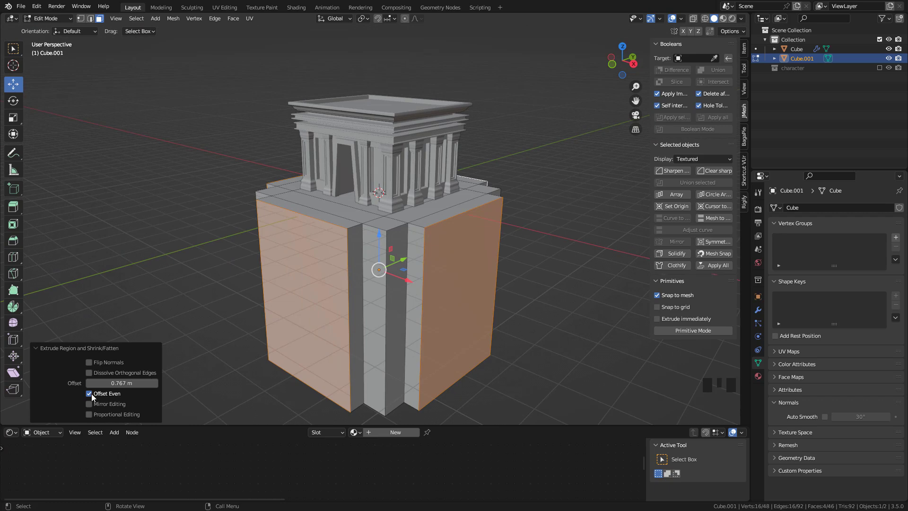
pyautogui.moveTo(515, 284); pyautogui.dragTo(504, 175, button='middle')
pyautogui.keyDown('shift'); pyautogui.moveTo(121, 383); pyautogui.dragTo(151, 383); pyautogui.keyUp('shift')
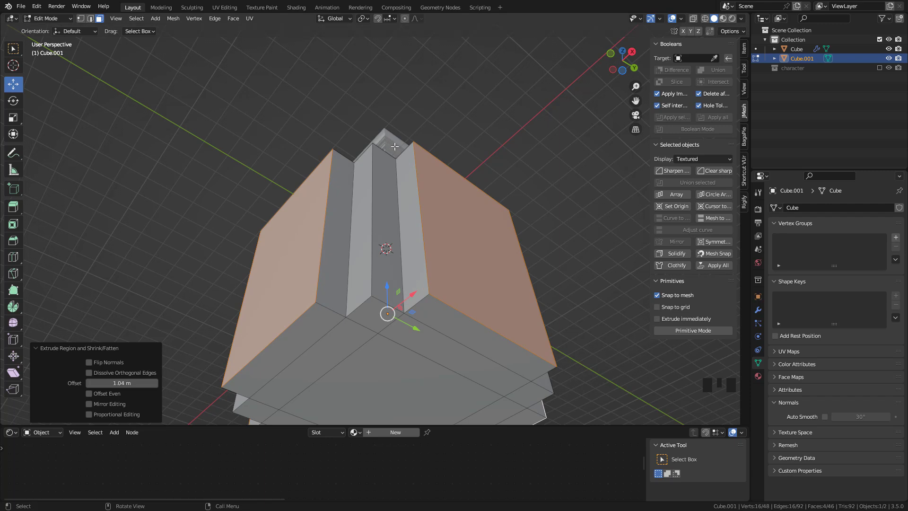
# Add a horizontal loop cut near the upper edge of the base walls with a slide factor of about -0.803
pyautogui.moveTo(397, 134); pyautogui.dragTo(400, 188, button='middle')
pyautogui.hotkey('ctrl', 'r')
pyautogui.click(444, 297)
pyautogui.click(446, 208)
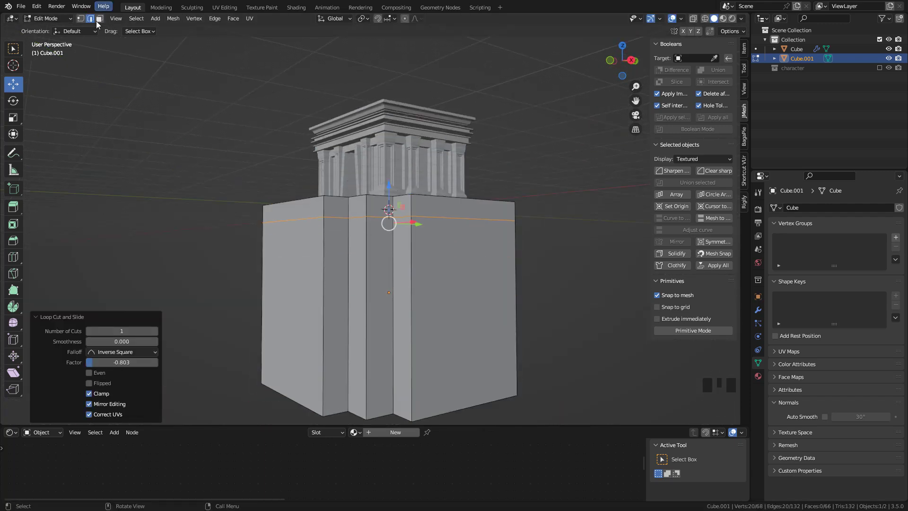
# Extrude the upper band of the base outward along normals by 0.469 m with Offset Even to form a ledge
pyautogui.keyDown('alt'); pyautogui.click(331, 210); pyautogui.keyUp('alt')
pyautogui.hotkey('alt', 'e')
pyautogui.click(408, 222)
pyautogui.click(409, 227)
pyautogui.moveTo(409, 227); pyautogui.dragTo(209, 322, button='middle')
pyautogui.keyDown('shift'); pyautogui.moveTo(122, 383); pyautogui.dragTo(108, 383); pyautogui.keyUp('shift')
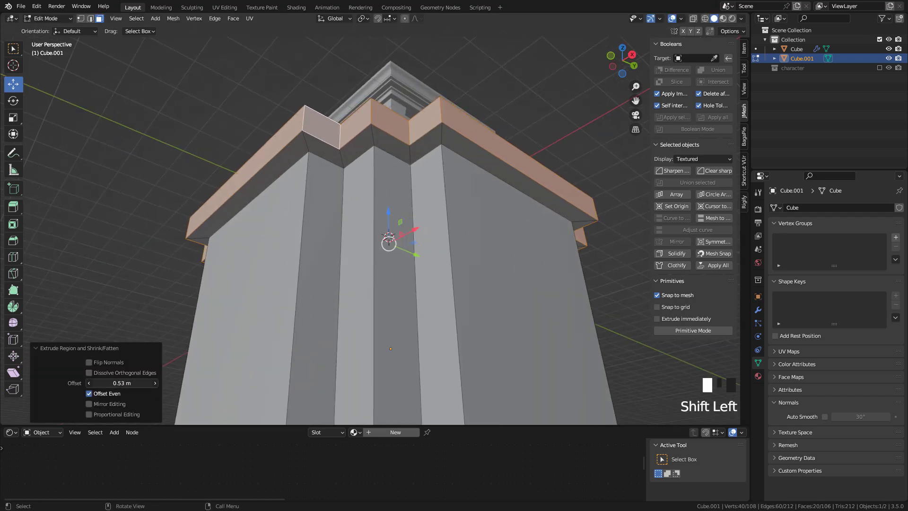
# Add a loop cut around the base walls just below the ledge and bevel it into a narrow band
pyautogui.scroll(-2, 409, 202)
pyautogui.hotkey('ctrl', 'r')
pyautogui.click(439, 214)
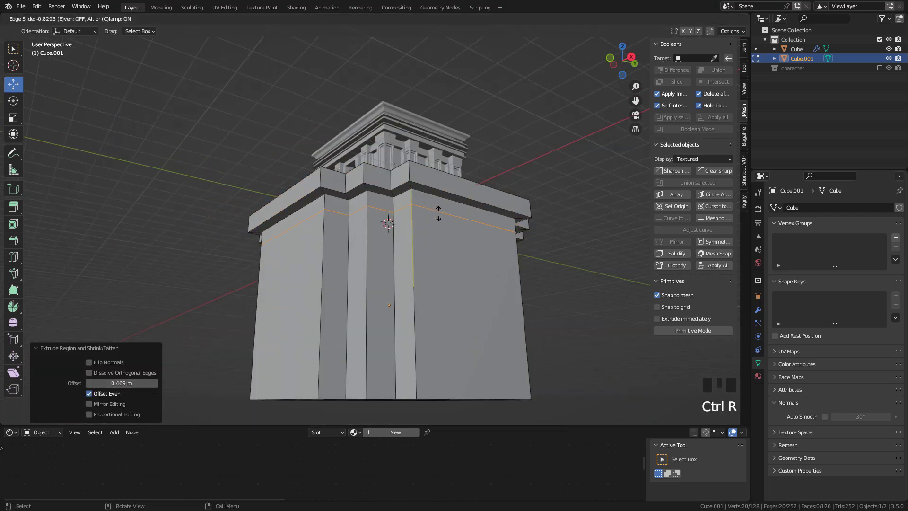
pyautogui.click(439, 215)
pyautogui.scroll(2, 416, 284)
pyautogui.scroll(-2, 410, 336)
pyautogui.hotkey('ctrl', 'b')
pyautogui.click(428, 229)
# Extrude the narrow band below the ledge inward along normals with Offset Even to form a groove
pyautogui.scroll(4, 428, 229)
pyautogui.hotkey('alt', 'e')
pyautogui.click(430, 222)
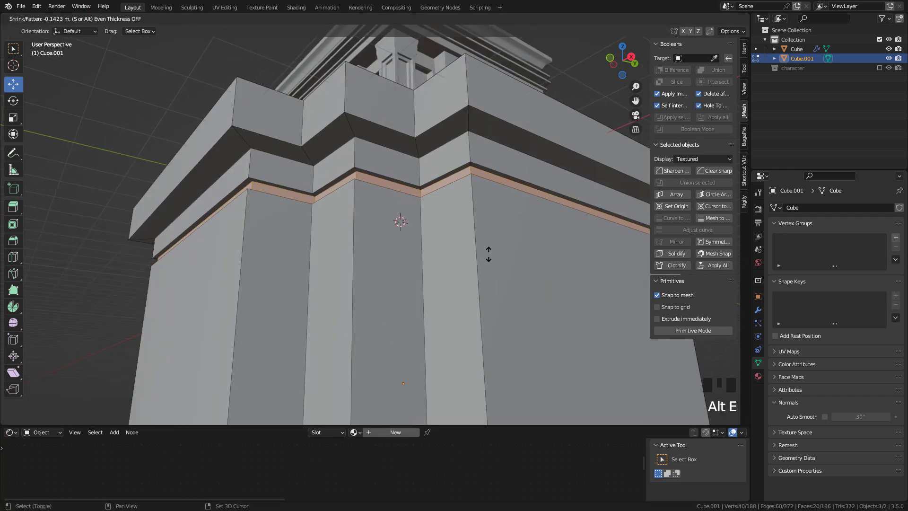
pyautogui.click(417, 264)
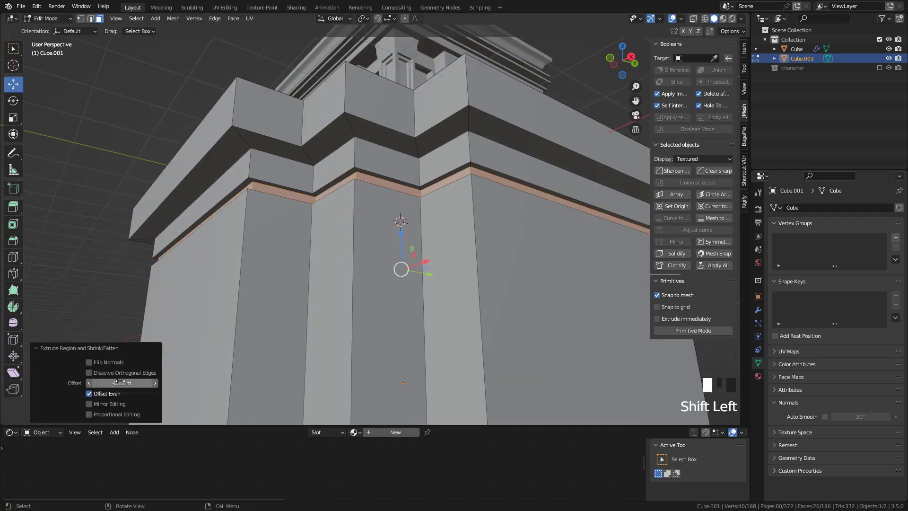
# Add two horizontal loop cuts around the base walls just below the groove
pyautogui.scroll(-2, 473, 213)
pyautogui.hotkey('ctrl', 'r')
pyautogui.click(479, 179)
pyautogui.click(479, 164)
pyautogui.hotkey('ctrl', 'r')
pyautogui.click(462, 312)
pyautogui.click(461, 172)
# Select the thin face band between the two new loop cuts and extrude it inward along normals as a second groove
pyautogui.click(99, 18)
pyautogui.moveTo(456, 213); pyautogui.dragTo(473, 218, button='middle')
pyautogui.scroll(1, 488, 223)
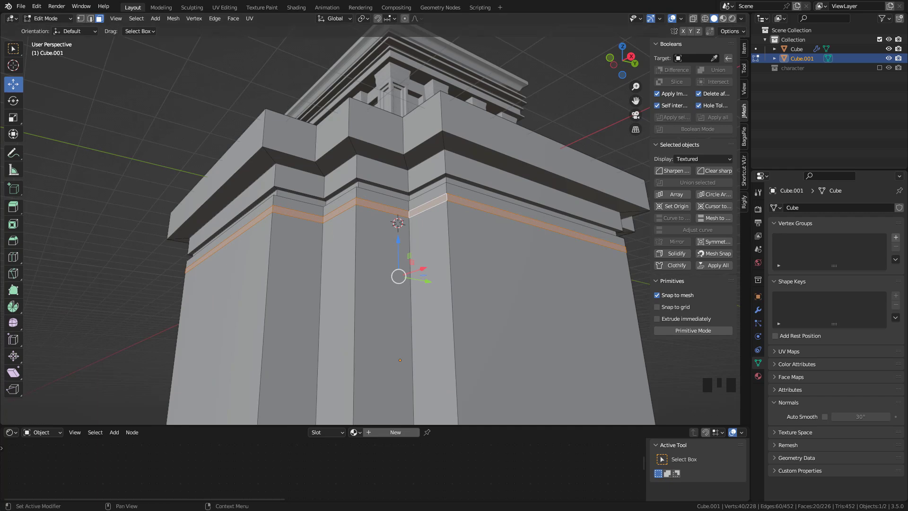
pyautogui.hotkey('alt', 'e')
pyautogui.click(416, 225)
pyautogui.click(426, 236)
pyautogui.moveTo(426, 237); pyautogui.dragTo(487, 244, button='middle')
pyautogui.press('Tab')
pyautogui.press('Tab')
# Add loop cuts near the top and bottom of the base walls with slide factors of about -0.784 and 0.632
pyautogui.keyDown('shift'); pyautogui.moveTo(438, 307); pyautogui.dragTo(441, 275, button='middle'); pyautogui.keyUp('shift')
pyautogui.scroll(-1, 440, 275)
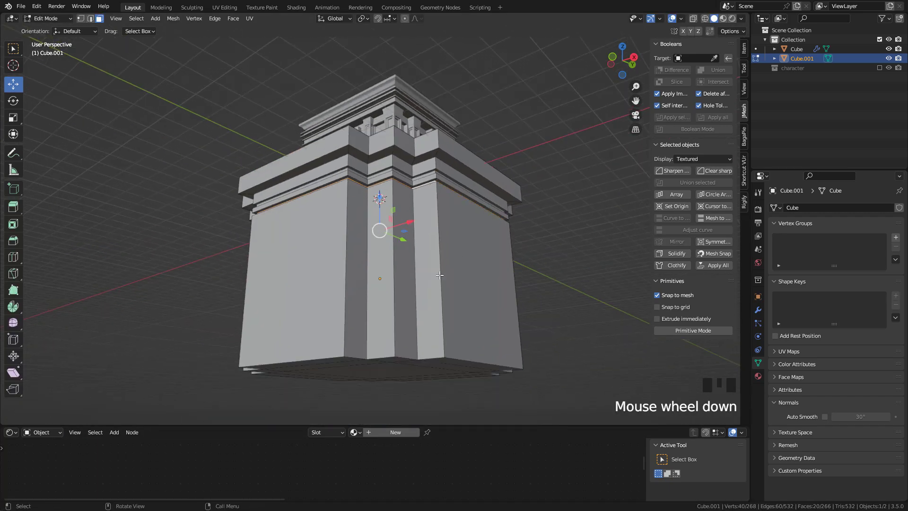
pyautogui.hotkey('ctrl', 'r')
pyautogui.click(431, 273)
pyautogui.click(457, 204)
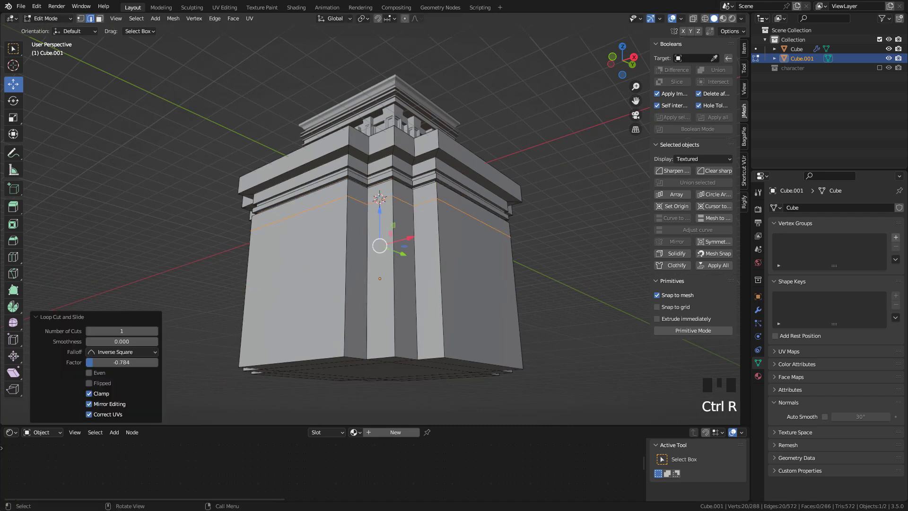
pyautogui.hotkey('ctrl', 'r')
pyautogui.click(439, 283)
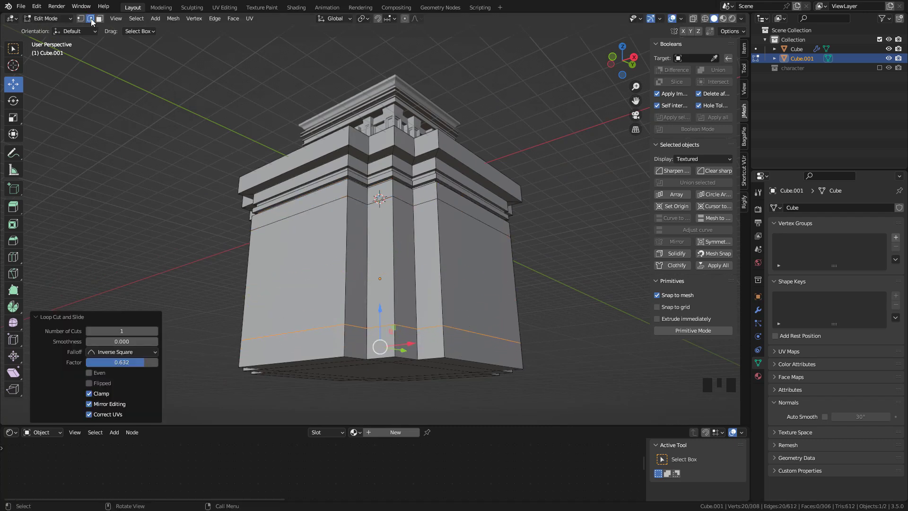
# Select the tall wall band between the upper and lower loop cuts and extrude it inward along normals by about 0.41 m
pyautogui.click(99, 18)
pyautogui.keyDown('alt'); pyautogui.click(425, 273); pyautogui.keyUp('alt')
pyautogui.hotkey('alt', 'e')
pyautogui.click(446, 277)
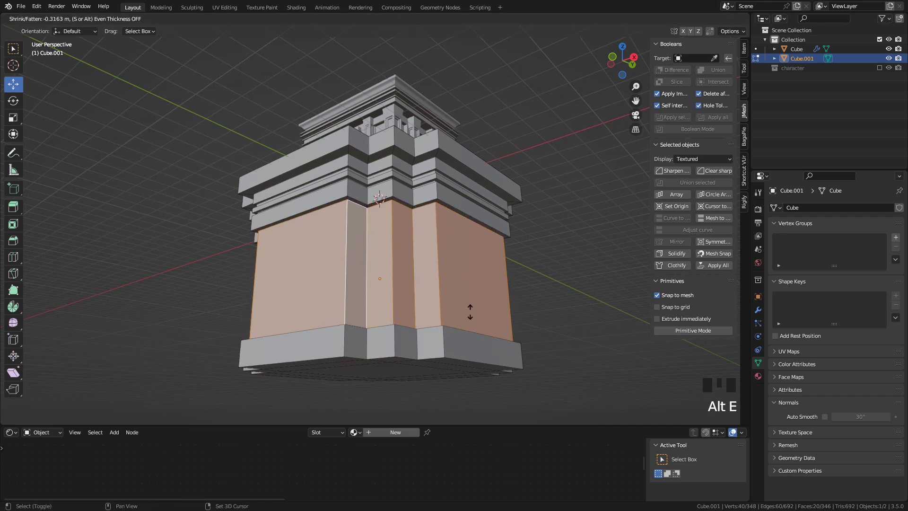
pyautogui.click(477, 324)
pyautogui.scroll(2, 435, 247)
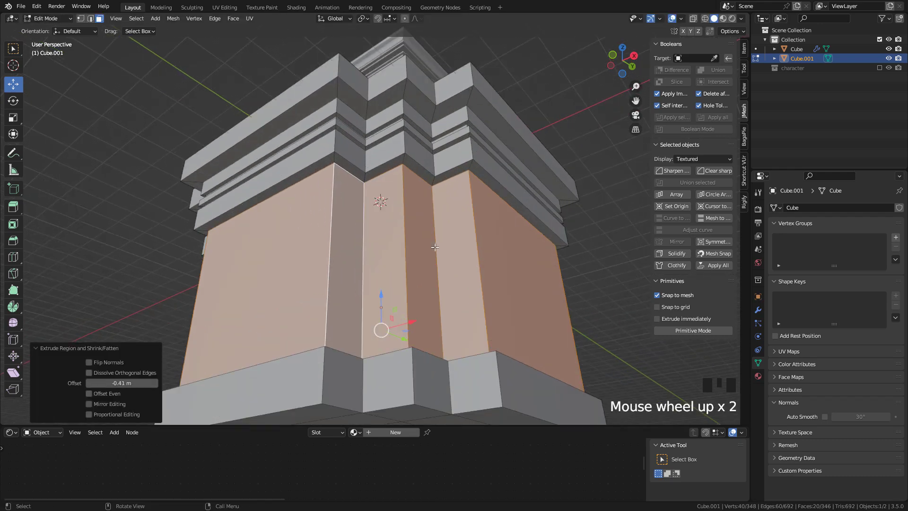
pyautogui.moveTo(506, 274); pyautogui.dragTo(582, 319, button='middle')
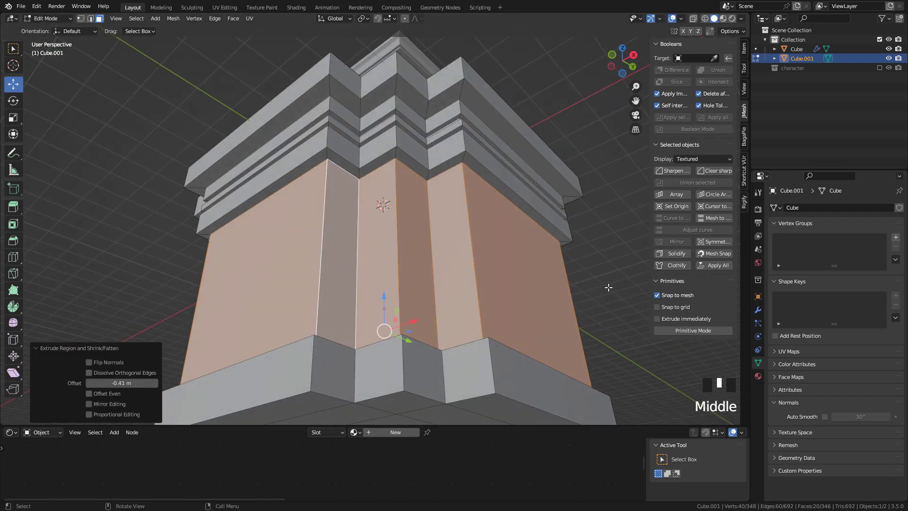
pyautogui.press('i')
pyautogui.click(602, 330)
pyautogui.moveTo(541, 256); pyautogui.dragTo(549, 274, button='middle')
pyautogui.hotkey('ctrl', 'z')
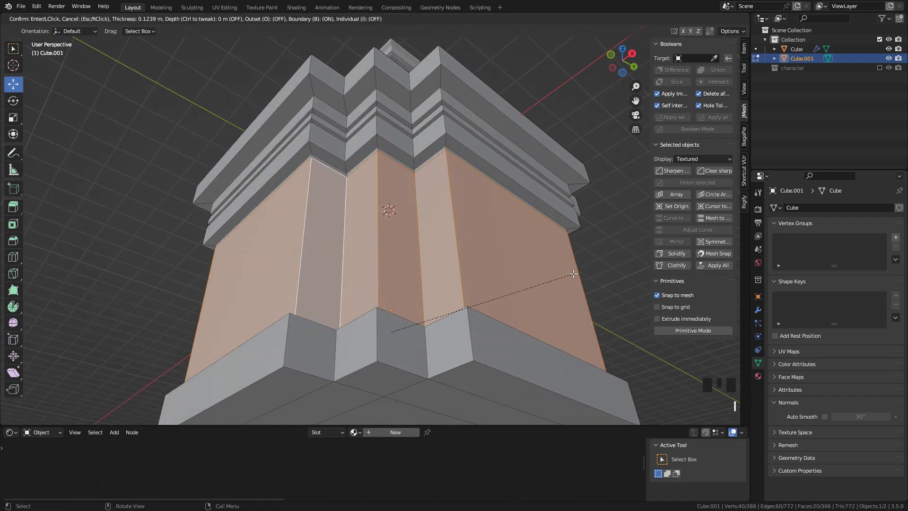
# Inset the recessed wall faces individually by 0.2346 m and extrude the resulting panels inward along normals by about 0.136 m
pyautogui.click(569, 275)
pyautogui.click(95, 404)
pyautogui.moveTo(402, 235); pyautogui.dragTo(426, 233, button='middle')
pyautogui.hotkey('alt', 'e')
pyautogui.click(427, 233)
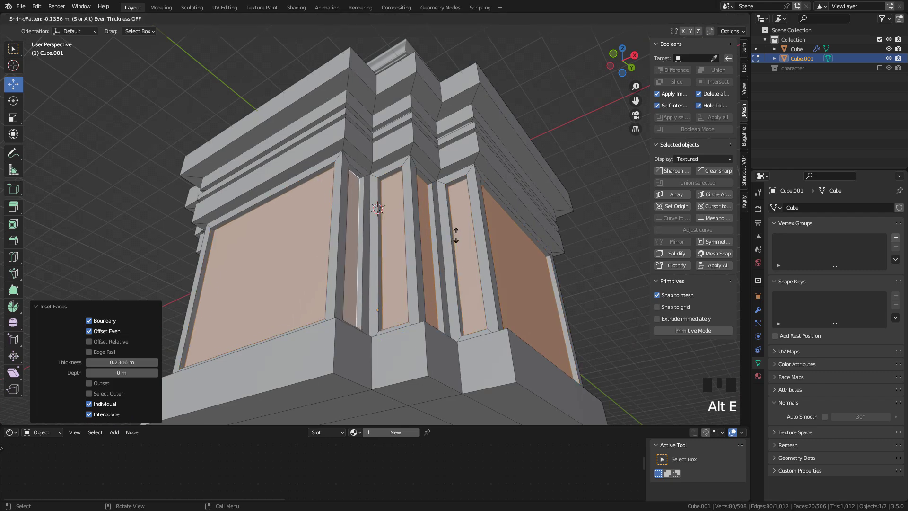
pyautogui.click(456, 231)
# Inset the recessed panels again by about 0.17 m, extrude them along normals and return to Object Mode
pyautogui.press('i')
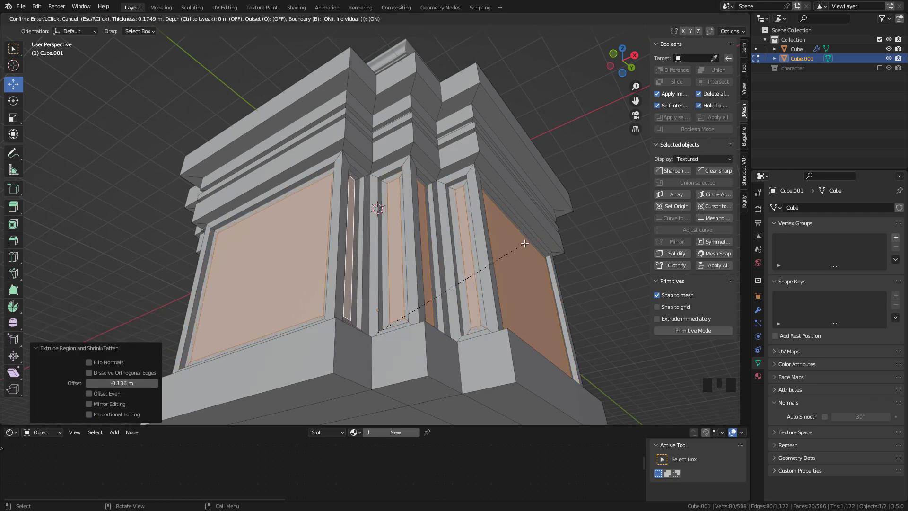
pyautogui.click(525, 243)
pyautogui.hotkey('alt', 'e')
pyautogui.click(525, 244)
pyautogui.click(526, 242)
pyautogui.press('Tab')
pyautogui.click(567, 235)
pyautogui.moveTo(566, 235)
pyautogui.mouseDown(button='middle')
pyautogui.moveTo(549, 246)
pyautogui.moveTo(562, 240)
pyautogui.mouseUp(button='middle')
# Bevel the edges of the base's top ledge with a 0.308 m width, 10 segments and a custom moulding profile
pyautogui.press('Tab')
pyautogui.press('2')
pyautogui.keyDown('shift'); pyautogui.moveTo(365, 92); pyautogui.dragTo(419, 178, button='middle'); pyautogui.keyUp('shift')
pyautogui.keyDown('alt'); pyautogui.click(373, 162); pyautogui.keyUp('alt')
pyautogui.hotkey('ctrl', 'b')
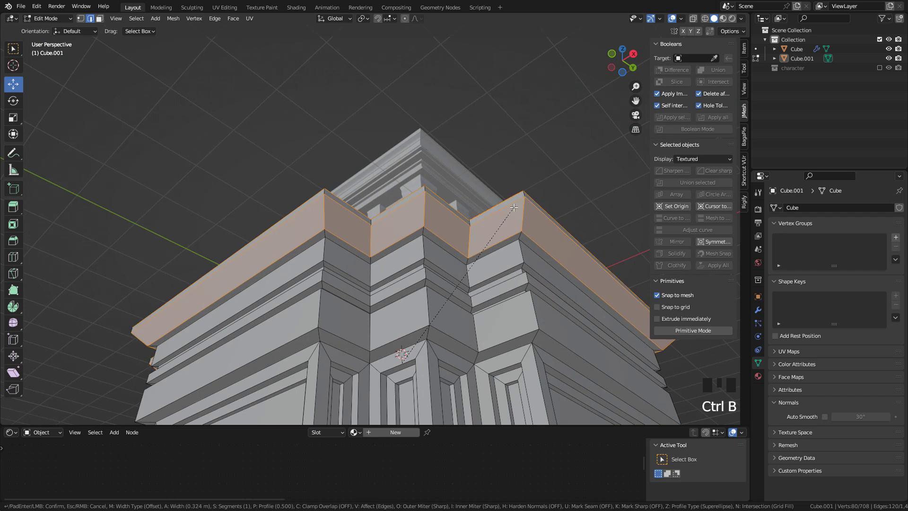
pyautogui.click(514, 209)
pyautogui.click(140, 416)
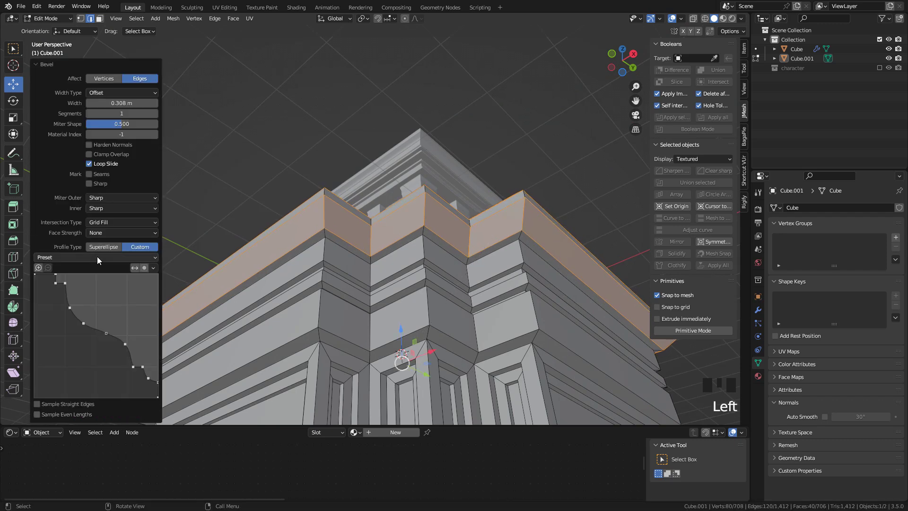
pyautogui.click(94, 257)
pyautogui.moveTo(114, 111); pyautogui.dragTo(137, 113)
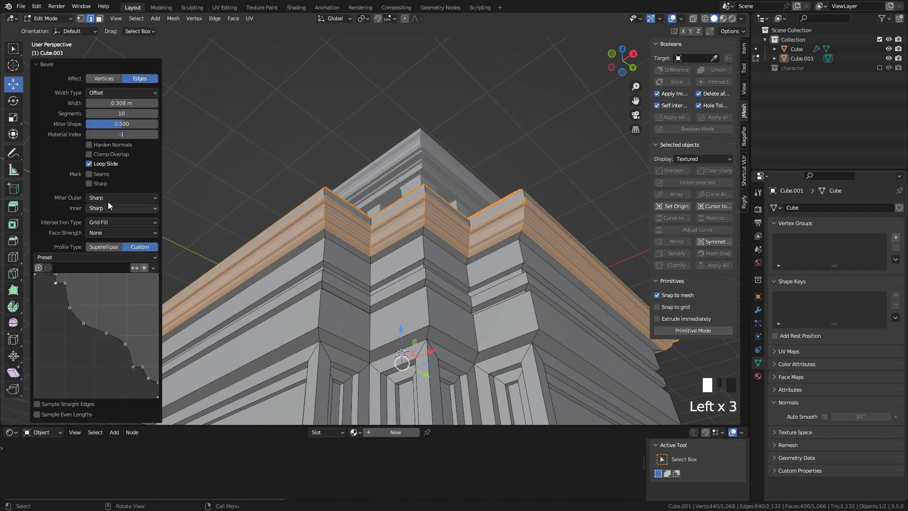
pyautogui.moveTo(425, 156); pyautogui.dragTo(455, 213, button='middle')
pyautogui.press('Tab')
pyautogui.hotkey('alt', 'a')
# Add a cube to the scene and move it about 5 m in the negative Y direction to the side of the base
pyautogui.scroll(-3, 457, 225)
pyautogui.scroll(1, 456, 213)
pyautogui.scroll(2, 456, 212)
pyautogui.keyDown('shift'); pyautogui.moveTo(367, 322); pyautogui.dragTo(376, 175, button='middle'); pyautogui.keyUp('shift')
pyautogui.click(357, 280)
pyautogui.scroll(-3, 356, 280)
pyautogui.hotkey('shift', 'a')
pyautogui.click(428, 184)
pyautogui.moveTo(415, 110); pyautogui.dragTo(297, 132)
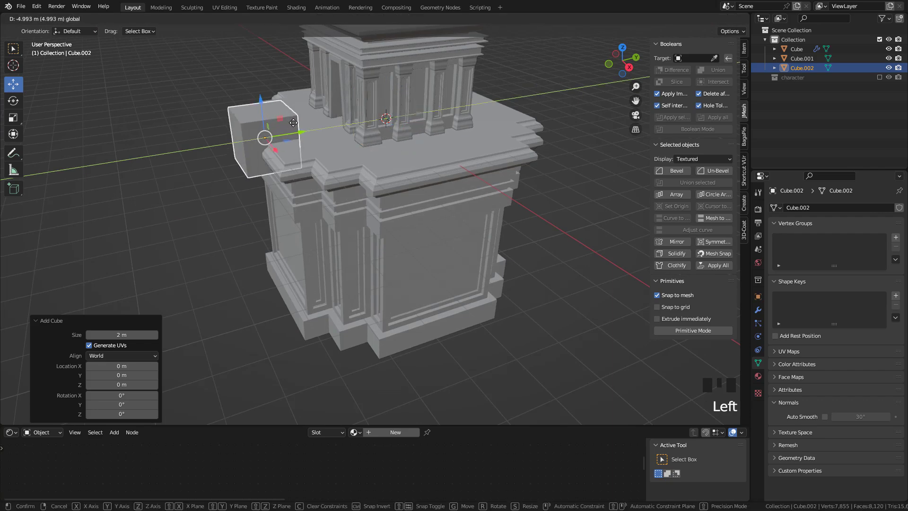
# Resize the new cube, scale it along Z and lower it to the middle of the base's wall panel
pyautogui.press('s')
pyautogui.moveTo(286, 134); pyautogui.dragTo(318, 95, button='middle')
pyautogui.press('s')
pyautogui.press('z')
pyautogui.click(316, 76)
pyautogui.moveTo(303, 82); pyautogui.dragTo(310, 232)
# Scale the block along X and adjust its position against the wall, finishing with a 0.26507 m upward move
pyautogui.press('s')
pyautogui.moveTo(310, 233); pyautogui.dragTo(369, 272, button='middle')
pyautogui.press('x')
pyautogui.click(395, 295)
pyautogui.moveTo(315, 266); pyautogui.dragTo(311, 267)
pyautogui.moveTo(278, 231); pyautogui.dragTo(278, 224)
pyautogui.moveTo(315, 226); pyautogui.dragTo(387, 225, button='middle')
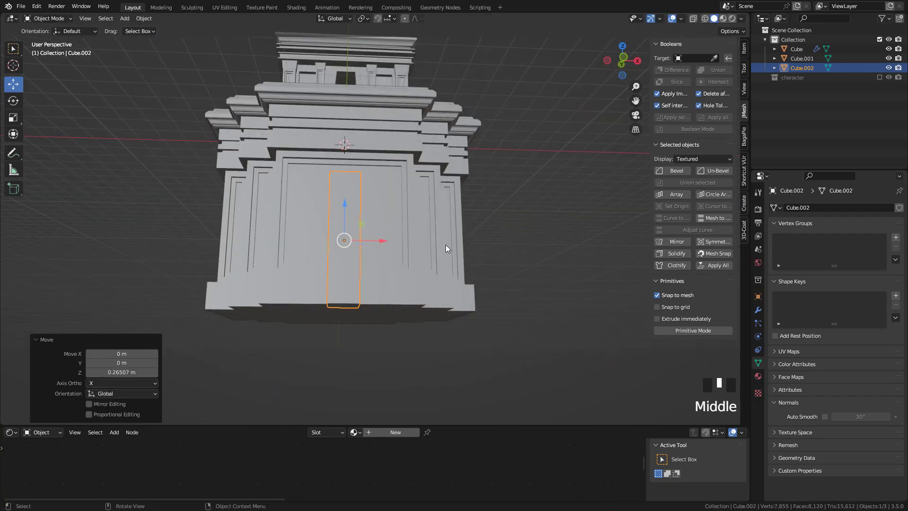
# Resize the doorway block along X, stretch it by 1.152 along Z, and lower it slightly with its scale applied
pyautogui.press('s')
pyautogui.press('x')
pyautogui.click(471, 258)
pyautogui.hotkey('ctrl', 'a')
pyautogui.click(468, 257)
pyautogui.moveTo(468, 258); pyautogui.dragTo(418, 248, button='middle')
pyautogui.press('s')
pyautogui.press('z')
pyautogui.click(350, 256)
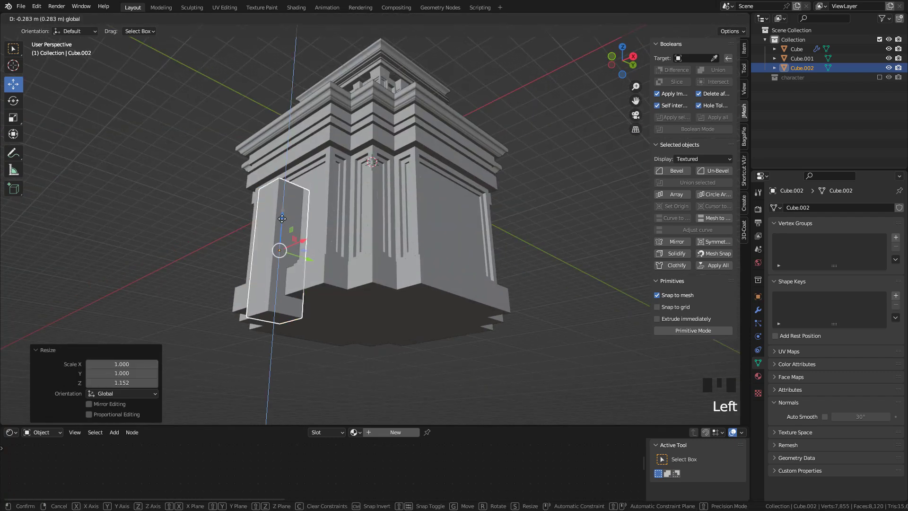
pyautogui.hotkey('ctrl', 'a')
pyautogui.click(284, 217)
pyautogui.moveTo(284, 217); pyautogui.dragTo(312, 231, button='middle')
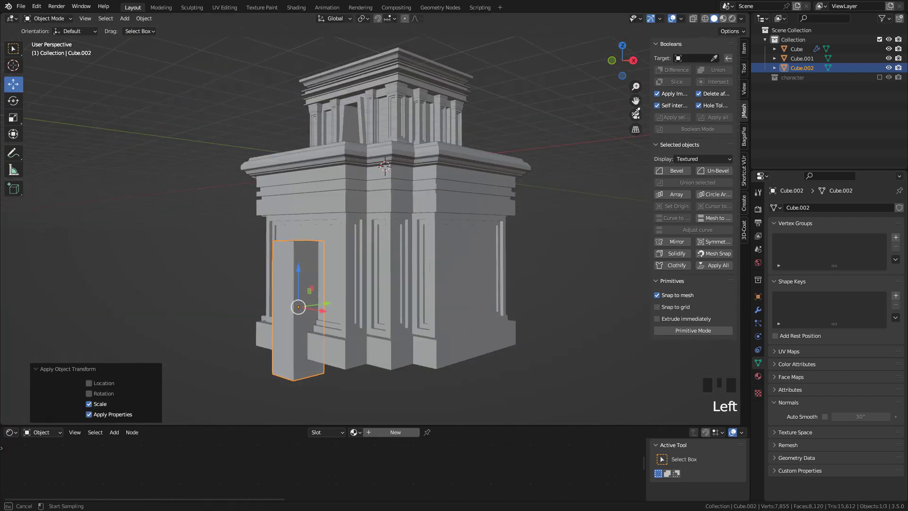
# Subtract the block from the base with a boolean difference and move the opening's back face -0.1198 m along Y
pyautogui.click(421, 208)
pyautogui.click(675, 74)
pyautogui.moveTo(425, 302); pyautogui.dragTo(313, 260, button='middle')
pyautogui.press('Tab')
pyautogui.press('3')
pyautogui.click(331, 255)
pyautogui.moveTo(313, 259); pyautogui.dragTo(308, 256)
pyautogui.moveTo(308, 256); pyautogui.dragTo(233, 187, button='middle')
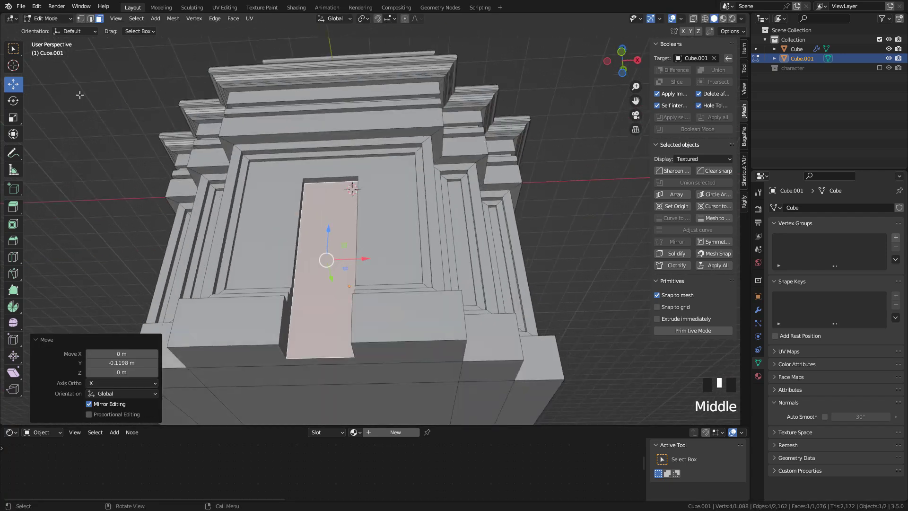
# Inset and extrude the doorway's back face twice to form a stepped, recessed frame
pyautogui.press('i')
pyautogui.moveTo(339, 232); pyautogui.dragTo(439, 267, button='middle')
pyautogui.click(439, 244)
pyautogui.press('e')
pyautogui.click(387, 241)
pyautogui.press('i')
pyautogui.click(412, 241)
pyautogui.press('e')
pyautogui.click(406, 243)
pyautogui.press('Tab')
pyautogui.click(483, 246)
# Bevel the edges of the plinth running around the foot of the base
pyautogui.moveTo(428, 412); pyautogui.dragTo(449, 263, button='middle')
pyautogui.press('Tab')
pyautogui.scroll(2, 411, 331)
pyautogui.keyDown('alt'); pyautogui.click(310, 411); pyautogui.keyUp('alt')
pyautogui.keyDown('shift'); pyautogui.moveTo(310, 411); pyautogui.dragTo(328, 318, button='middle'); pyautogui.keyUp('shift')
pyautogui.click(90, 18)
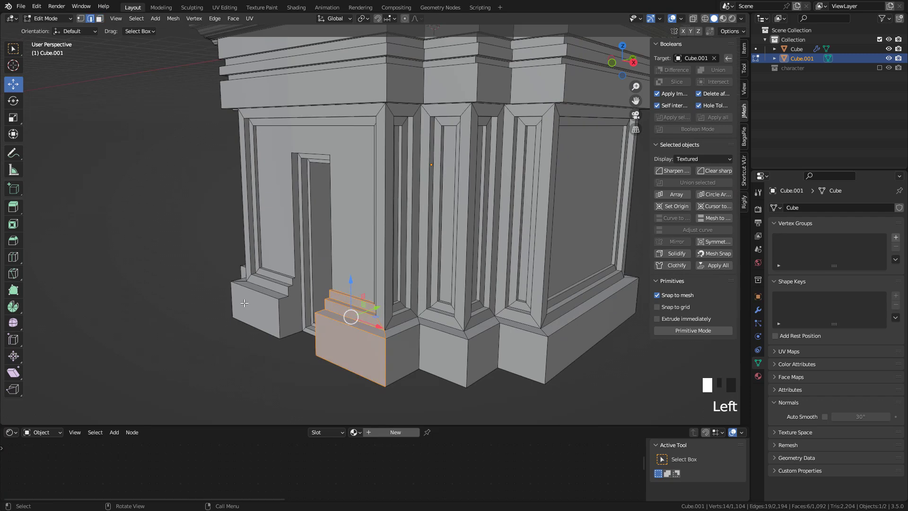
pyautogui.moveTo(433, 322); pyautogui.dragTo(478, 326, button='middle')
pyautogui.hotkey('ctrl', 'b')
pyautogui.click(525, 316)
# Bevel the lower edge loop of the frieze band above the panels with 6 segments and the custom moulding profile
pyautogui.press('Tab')
pyautogui.keyDown('shift'); pyautogui.moveTo(400, 260); pyautogui.dragTo(460, 344, button='middle'); pyautogui.keyUp('shift')
pyautogui.press('Tab')
pyautogui.keyDown('alt'); pyautogui.click(440, 220); pyautogui.keyUp('alt')
pyautogui.hotkey('ctrl', 'b')
pyautogui.click(559, 274)
pyautogui.press('Tab')
pyautogui.moveTo(551, 268); pyautogui.dragTo(535, 245, button='middle')
pyautogui.scroll(3, 535, 245)
pyautogui.hotkey('ctrl', 'z')
pyautogui.hotkey('ctrl', 'z')
pyautogui.hotkey('ctrl', 'b')
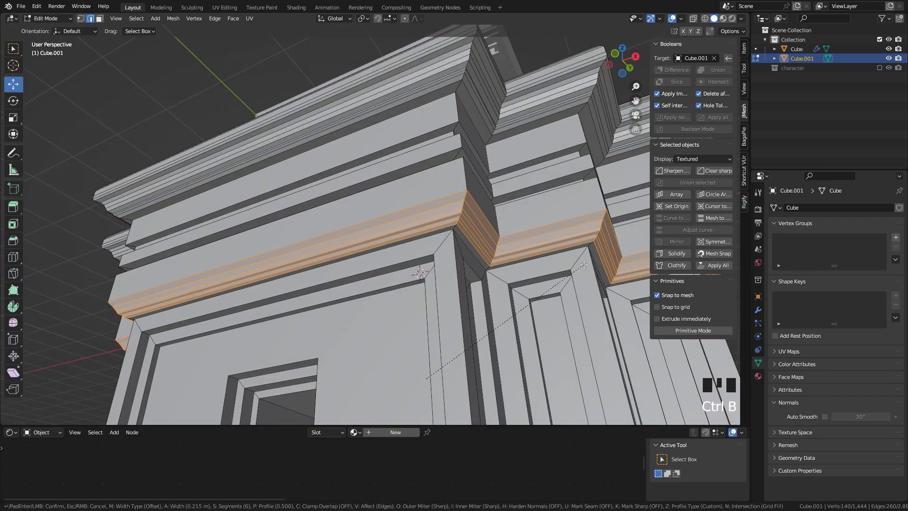
pyautogui.click(567, 246)
# Add a centred loop cut around the frieze band and bevel it into parallel strips with 7 segments
pyautogui.press('Tab')
pyautogui.scroll(-3, 466, 258)
pyautogui.moveTo(464, 258); pyautogui.dragTo(466, 277, button='middle')
pyautogui.press('Tab')
pyautogui.scroll(2, 474, 246)
pyautogui.moveTo(492, 232); pyautogui.dragTo(465, 224, button='middle')
pyautogui.click(403, 214)
pyautogui.hotkey('ctrl', 'r')
pyautogui.click(404, 211)
pyautogui.rightClick(403, 210)
pyautogui.hotkey('ctrl', 'b')
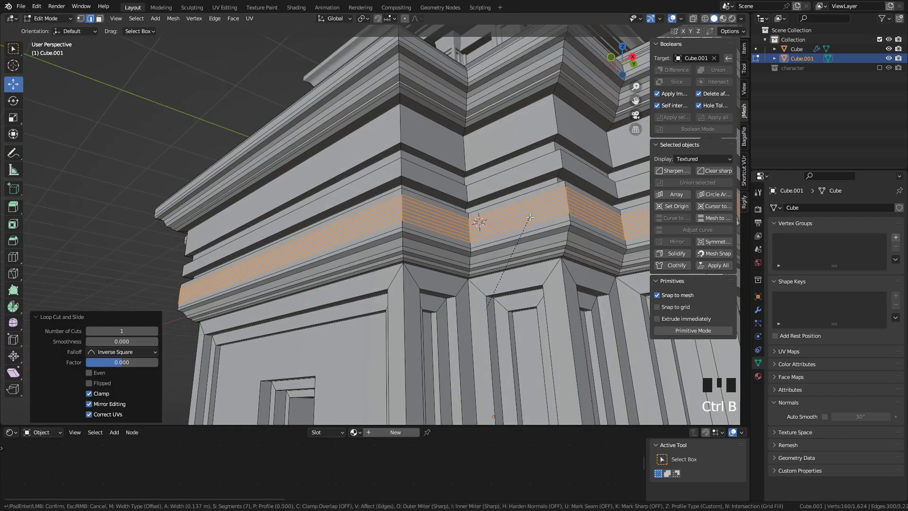
pyautogui.click(506, 215)
# Extrude the frieze band's new strips of faces to give them relief
pyautogui.hotkey('alt', 'e')
pyautogui.click(525, 218)
pyautogui.click(538, 223)
pyautogui.moveTo(538, 223); pyautogui.dragTo(422, 285, button='middle')
pyautogui.press('Tab')
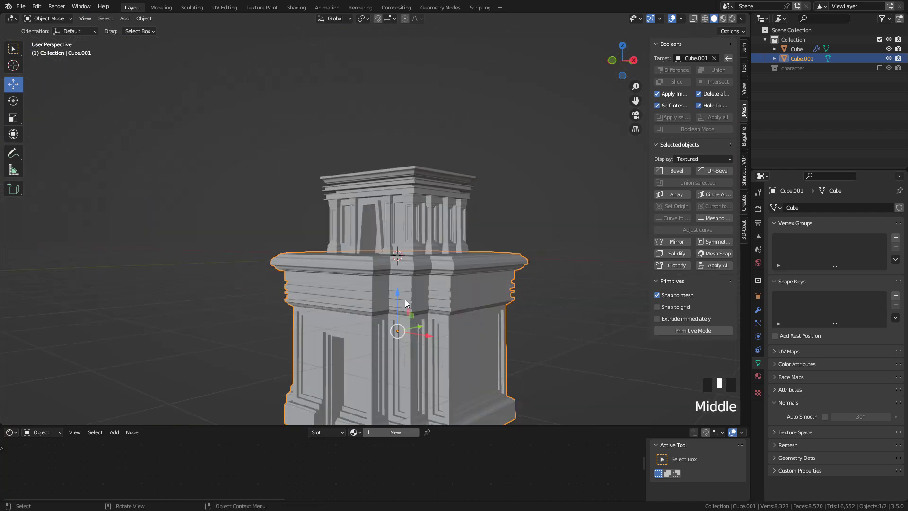
# Copy the temple's Material.001 to the base and show the scene in rendered shading
pyautogui.click(758, 376)
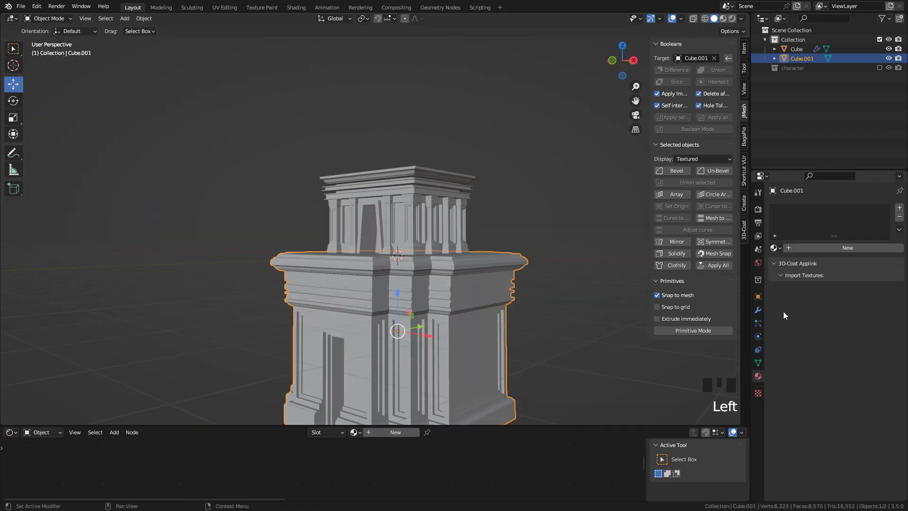
pyautogui.click(776, 247)
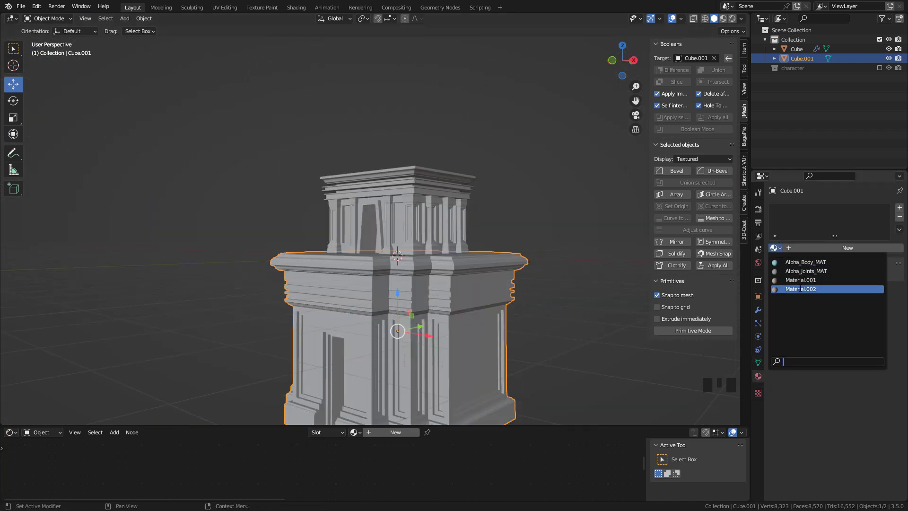
pyautogui.moveTo(525, 194); pyautogui.dragTo(538, 218, button='middle')
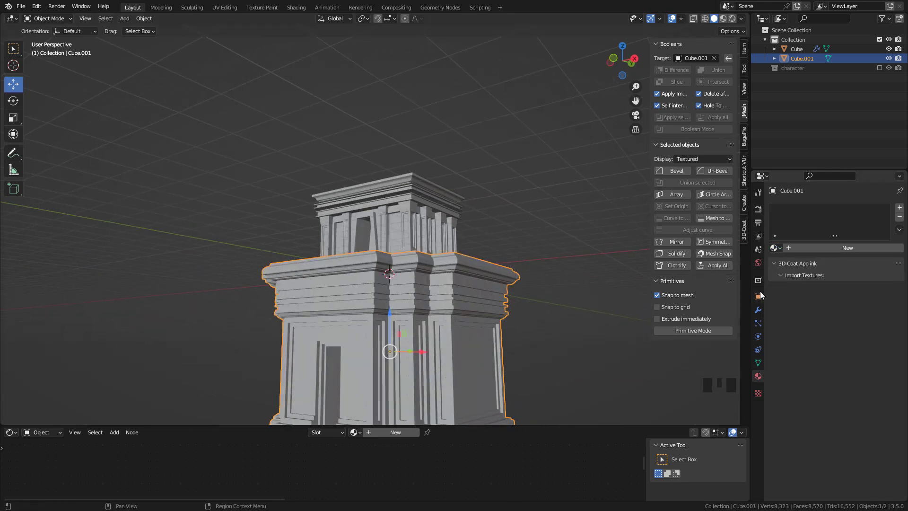
pyautogui.keyDown('shift'); pyautogui.click(797, 49); pyautogui.keyUp('shift')
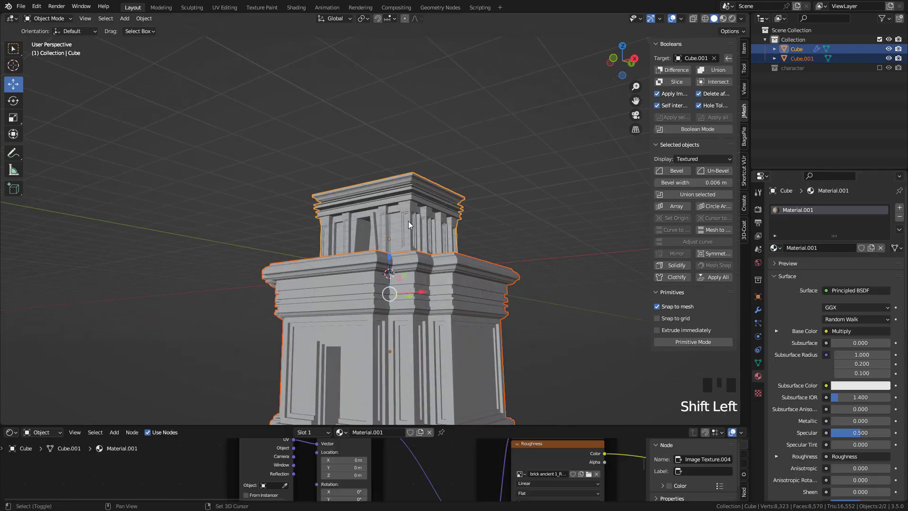
pyautogui.click(899, 229)
pyautogui.click(875, 250)
pyautogui.click(732, 18)
pyautogui.moveTo(544, 218); pyautogui.dragTo(534, 208, button='middle')
pyautogui.keyDown('shift'); pyautogui.moveTo(530, 213); pyautogui.dragTo(519, 229, button='middle'); pyautogui.keyUp('shift')
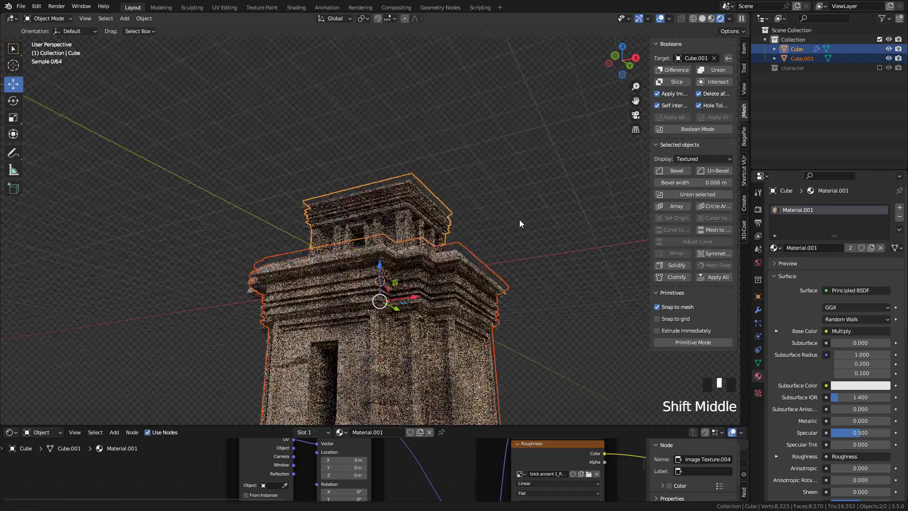
# UV-unwrap all faces of the base so the brick texture maps onto it properly
pyautogui.click(480, 279)
pyautogui.press('Tab')
pyautogui.press('a')
pyautogui.press('u')
pyautogui.click(432, 325)
pyautogui.press('Tab')
pyautogui.moveTo(535, 274); pyautogui.dragTo(527, 276, button='middle')
pyautogui.scroll(3, 527, 276)
pyautogui.moveTo(540, 368); pyautogui.dragTo(544, 373, button='middle')
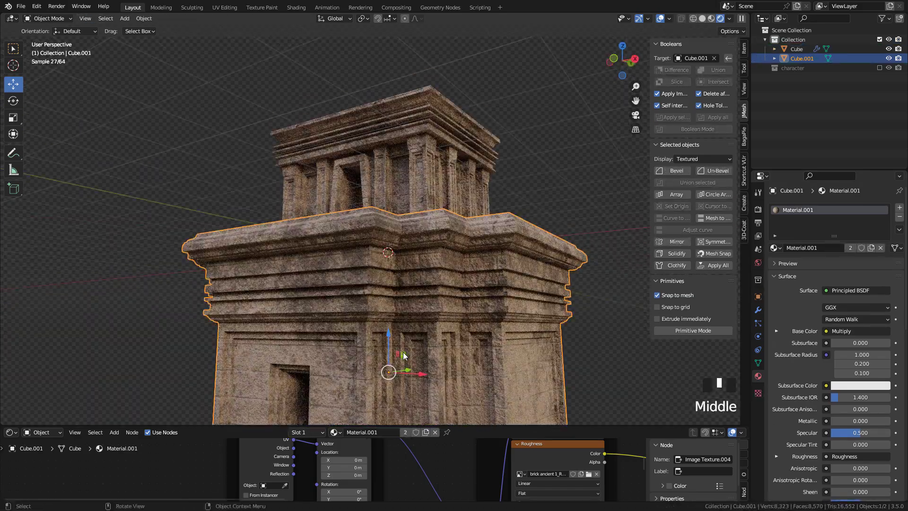
# Make the base's material a separate copy named Material 2 and set its mapping scale to 3 in X and Y
pyautogui.moveTo(469, 426); pyautogui.dragTo(426, 352)
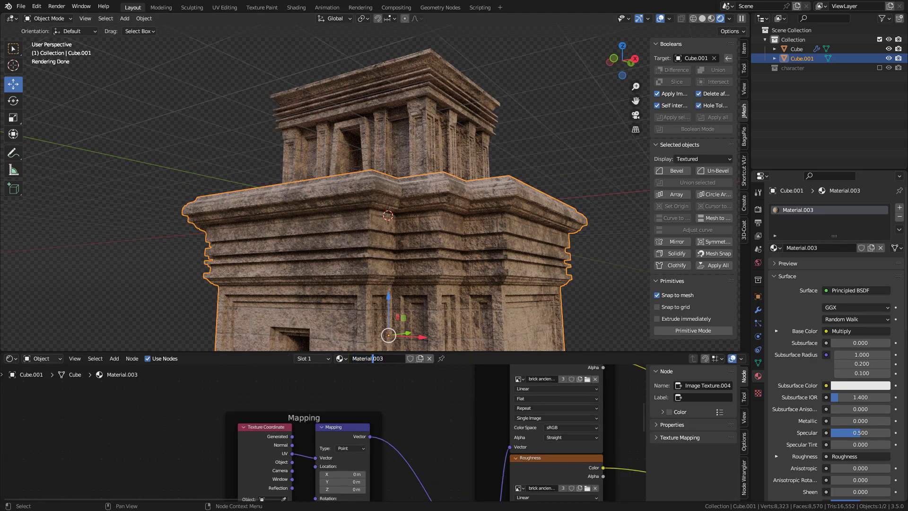
pyautogui.moveTo(421, 447); pyautogui.dragTo(437, 347, button='middle')
pyautogui.scroll(3, 411, 442)
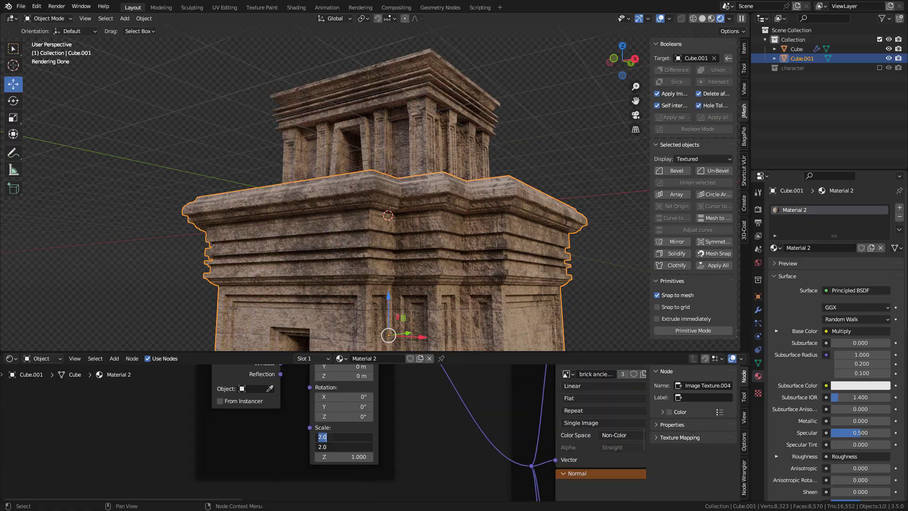
pyautogui.write('3')
pyautogui.press('Return')
pyautogui.moveTo(478, 267); pyautogui.dragTo(544, 231, button='middle')
pyautogui.click(586, 219)
pyautogui.moveTo(575, 198); pyautogui.dragTo(489, 176, button='middle')
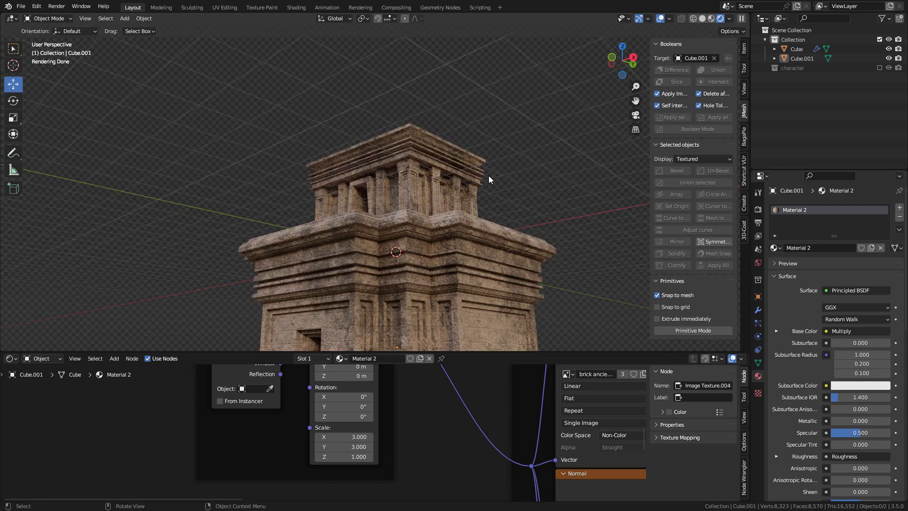
# In solid shading, duplicate the temple's front corner column and move the copy along negative X, clear of the building
pyautogui.click(703, 19)
pyautogui.moveTo(359, 137)
pyautogui.mouseDown(button='middle')
pyautogui.moveTo(343, 182)
pyautogui.moveTo(360, 161)
pyautogui.moveTo(428, 247)
pyautogui.moveTo(384, 247)
pyautogui.mouseUp(button='middle')
pyautogui.click(343, 183)
pyautogui.press('Tab')
pyautogui.scroll(5, 343, 182)
pyautogui.hotkey('alt', 'a')
pyautogui.press('l')
pyautogui.hotkey('shift', 'd')
pyautogui.rightClick(412, 250)
pyautogui.scroll(-2, 417, 250)
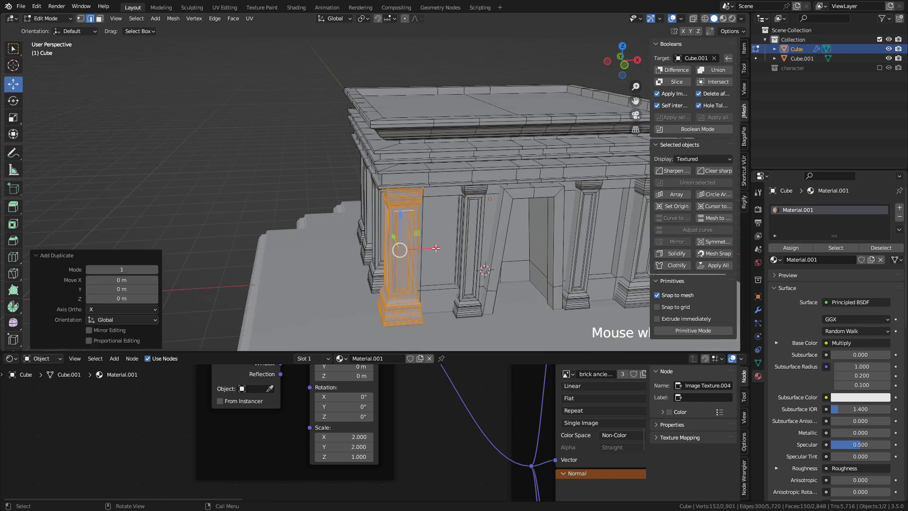
pyautogui.moveTo(436, 248); pyautogui.dragTo(306, 258)
# Separate the duplicated column into its own object and set its origin to its geometry
pyautogui.press('p')
pyautogui.click(332, 264)
pyautogui.press('Tab')
pyautogui.moveTo(320, 266); pyautogui.dragTo(274, 197, button='middle')
pyautogui.rightClick(275, 197)
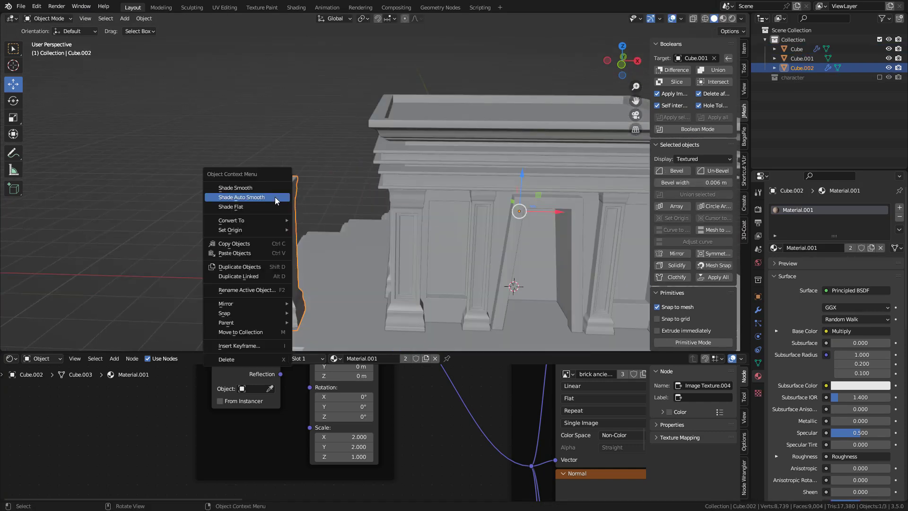
pyautogui.moveTo(279, 230)
pyautogui.click(326, 239)
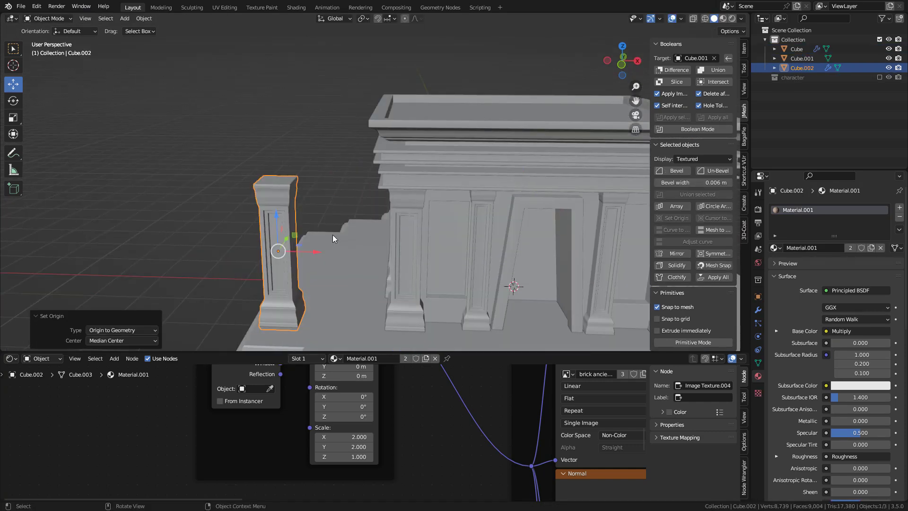
# Reposition the separated column so it stands beside the temple
pyautogui.press('g')
pyautogui.moveTo(362, 229); pyautogui.dragTo(363, 228)
pyautogui.moveTo(363, 229); pyautogui.dragTo(342, 265, button='middle')
pyautogui.moveTo(312, 179); pyautogui.dragTo(305, 179)
pyautogui.moveTo(312, 213); pyautogui.dragTo(337, 187, button='middle')
# Duplicate the base and move the copy -8.7098 m along X
pyautogui.scroll(-2, 417, 208)
pyautogui.click(476, 228)
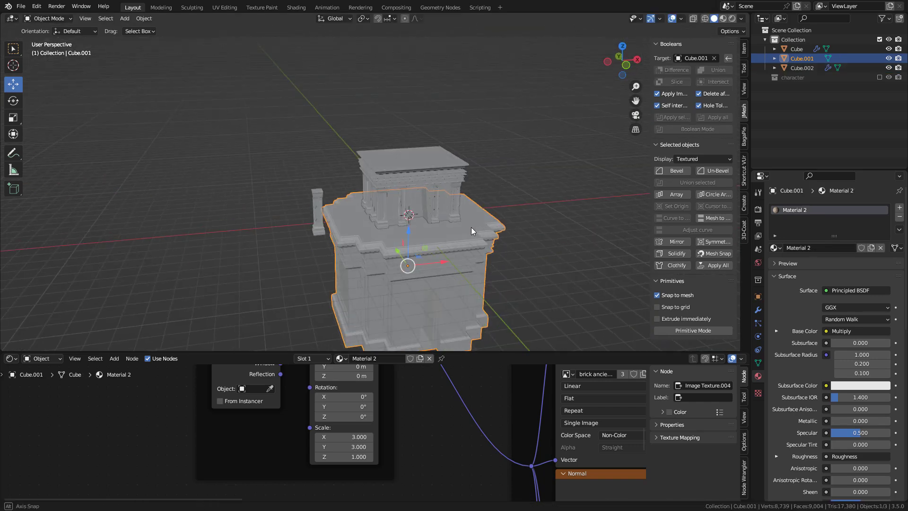
pyautogui.hotkey('shift', 'd')
pyautogui.rightClick(415, 266)
pyautogui.moveTo(457, 265); pyautogui.dragTo(301, 262)
pyautogui.moveTo(301, 262); pyautogui.dragTo(251, 282, button='middle')
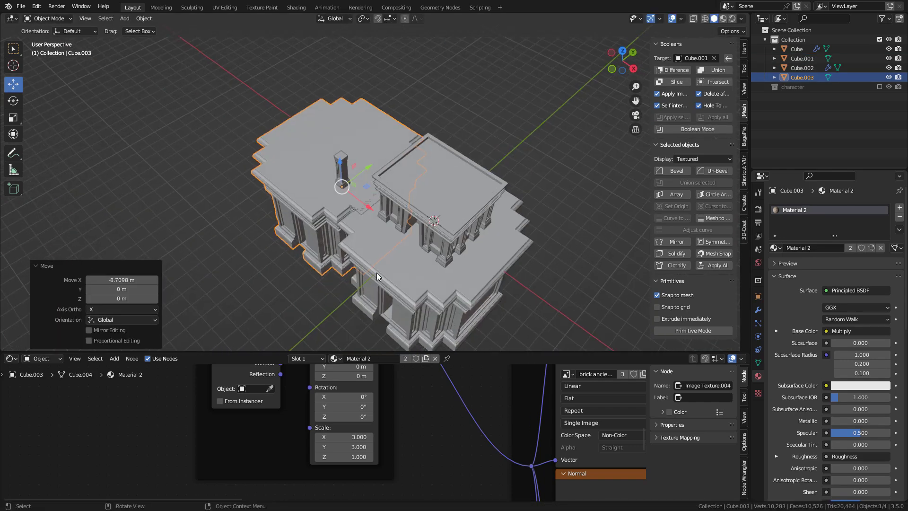
# Scale down the duplicated base and adjust its position and height against the side of the original
pyautogui.press('s')
pyautogui.click(335, 262)
pyautogui.moveTo(334, 263); pyautogui.dragTo(386, 214, button='middle')
pyautogui.scroll(1, 387, 217)
pyautogui.moveTo(242, 300); pyautogui.dragTo(242, 283)
pyautogui.press('s')
pyautogui.moveTo(340, 256); pyautogui.dragTo(361, 259, button='middle')
pyautogui.click(381, 298)
pyautogui.press('s')
pyautogui.click(366, 258)
pyautogui.press('g')
pyautogui.press('z')
# Stretch the duplicated side base lengthwise by moving its outer half's vertices away from the temple along X
pyautogui.moveTo(326, 248); pyautogui.dragTo(420, 190, button='middle')
pyautogui.keyDown('ctrl'); pyautogui.click(285, 291); pyautogui.keyUp('ctrl')
pyautogui.press('Tab')
pyautogui.press('KP_1')
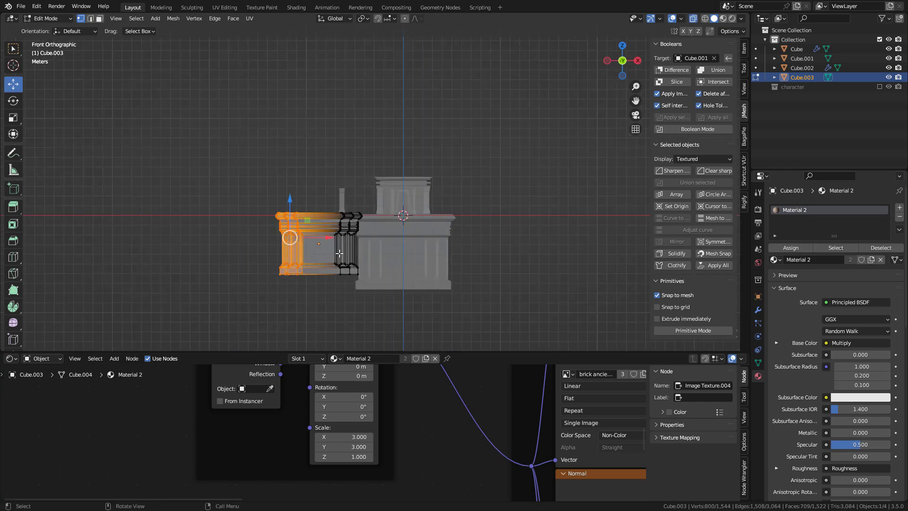
pyautogui.press('Tab')
# Unwrap the stretched base's UVs again and display the scene in rendered shading
pyautogui.moveTo(243, 236); pyautogui.dragTo(306, 239, button='middle')
pyautogui.press('Tab')
pyautogui.press('u')
pyautogui.click(303, 239)
pyautogui.press('Tab')
pyautogui.moveTo(369, 194); pyautogui.dragTo(429, 151, button='middle')
pyautogui.scroll(3, 428, 151)
pyautogui.click(693, 19)
pyautogui.click(732, 18)
# Extend the side base downward by lowering its bottom vertices to the level of the main building's foot
pyautogui.moveTo(298, 237); pyautogui.dragTo(294, 226, button='middle')
pyautogui.scroll(-3, 290, 252)
pyautogui.scroll(2, 290, 251)
pyautogui.press('Tab')
pyautogui.hotkey('alt', 'z')
pyautogui.moveTo(354, 281); pyautogui.dragTo(79, 317)
pyautogui.moveTo(219, 250); pyautogui.dragTo(222, 280)
pyautogui.press('a')
pyautogui.press('Tab')
# Move the side base 0.88587 m along Y to line it up with the main building
pyautogui.moveTo(264, 190); pyautogui.dragTo(242, 252, button='middle')
pyautogui.moveTo(335, 153); pyautogui.dragTo(344, 148)
pyautogui.click(346, 147)
pyautogui.moveTo(345, 147); pyautogui.dragTo(344, 210, button='middle')
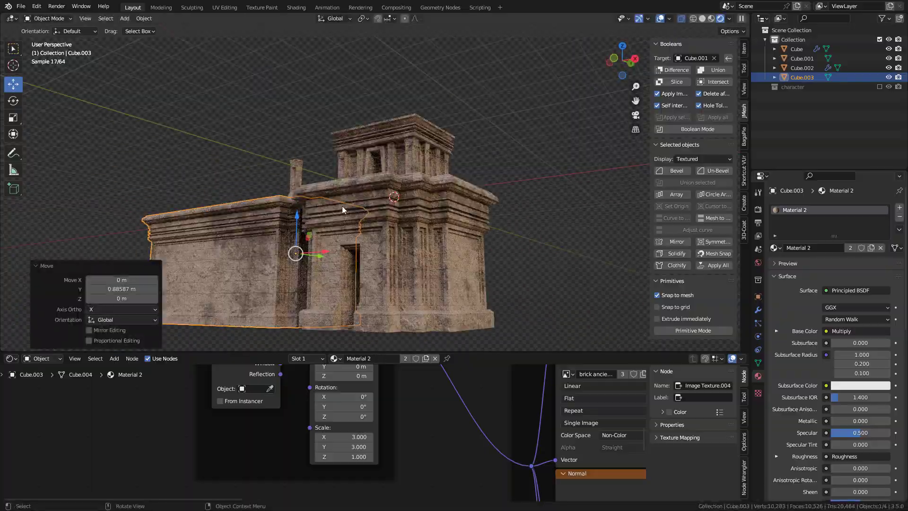
# Place the separated column at the front corner of the side base's top, finishing with a 0.055986 m shift along Y
pyautogui.click(295, 184)
pyautogui.moveTo(295, 183); pyautogui.dragTo(310, 166, button='middle')
pyautogui.scroll(4, 320, 211)
pyautogui.moveTo(237, 247); pyautogui.dragTo(216, 255, button='middle')
pyautogui.moveTo(231, 216)
pyautogui.mouseDown()
pyautogui.moveTo(210, 216)
pyautogui.moveTo(207, 191)
pyautogui.mouseUp()
pyautogui.moveTo(230, 193); pyautogui.dragTo(210, 204)
pyautogui.scroll(-2, 210, 204)
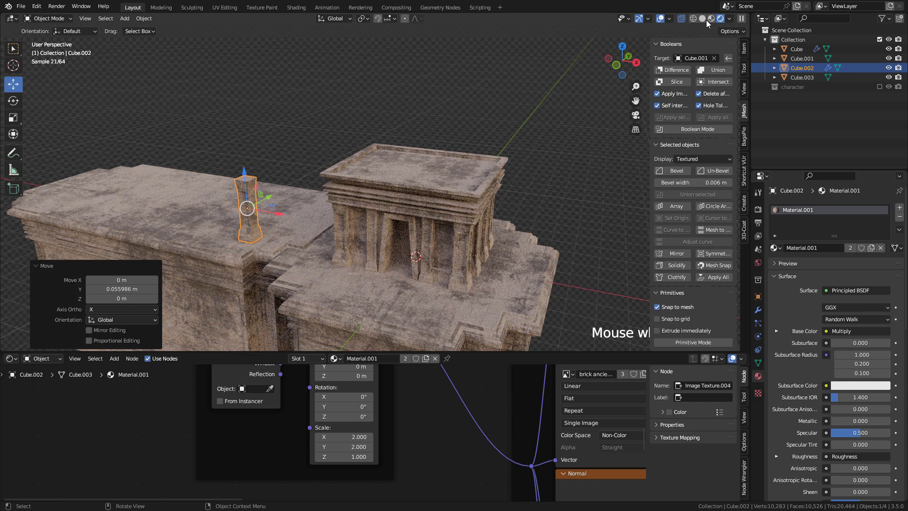
# Add an Array modifier to the column with a count of 7 and a relative X factor of -2.770
pyautogui.click(704, 19)
pyautogui.click(758, 310)
pyautogui.click(795, 208)
pyautogui.click(705, 229)
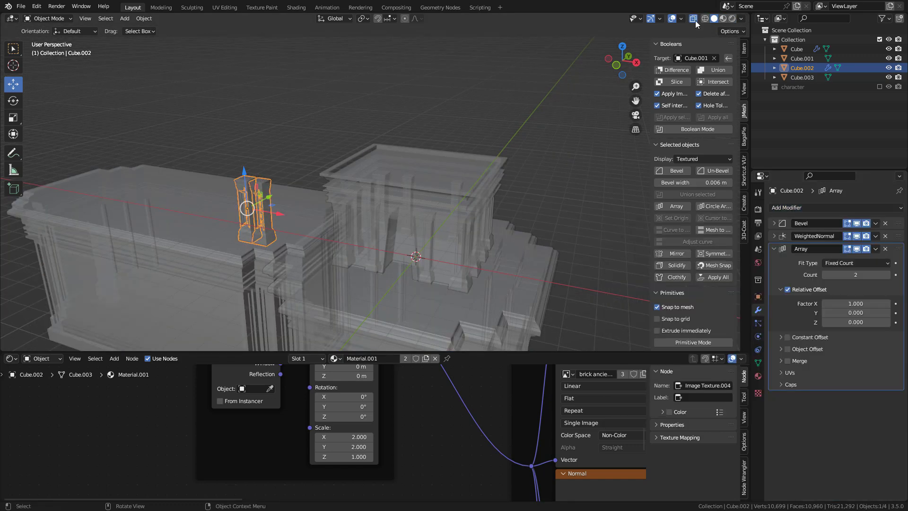
pyautogui.hotkey('alt', 'z')
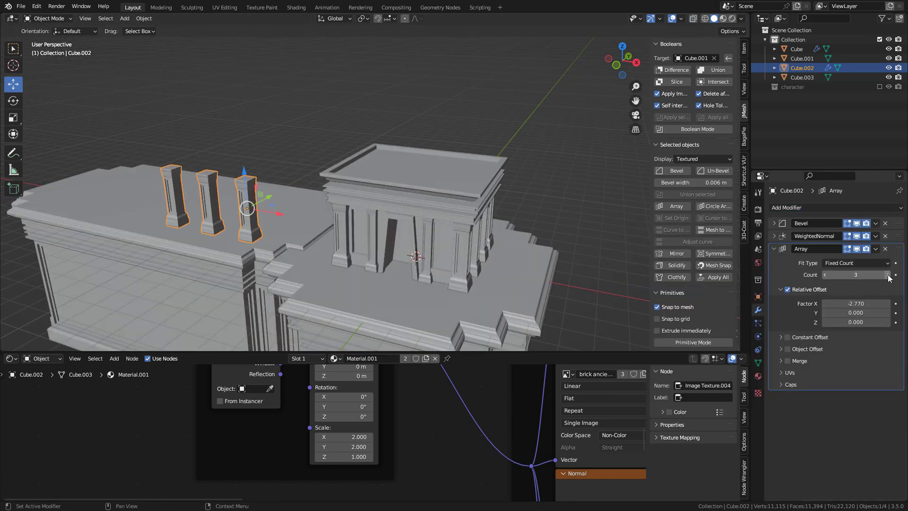
pyautogui.scroll(-2, 396, 248)
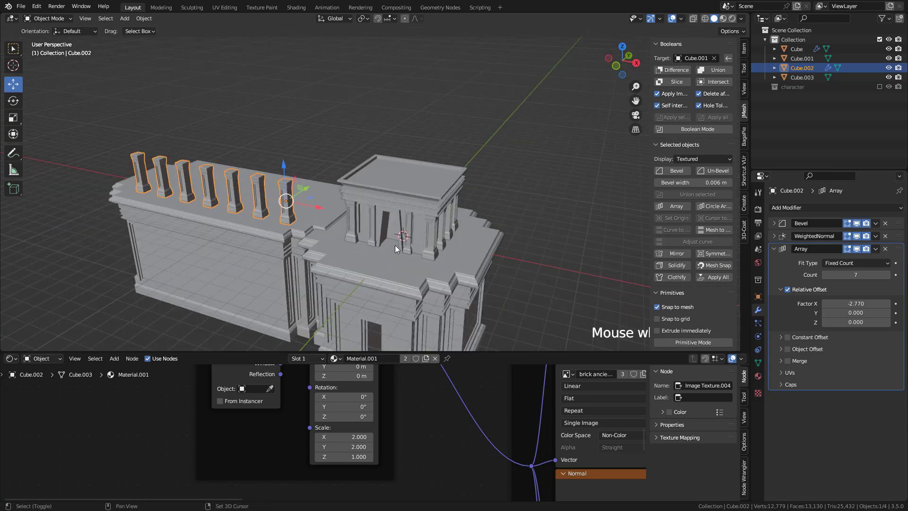
# Add a cube above the row of columns, scale it up and flatten it along Z into a roof slab
pyautogui.hotkey('shift', 'a')
pyautogui.moveTo(388, 239)
pyautogui.click(428, 249)
pyautogui.press('s')
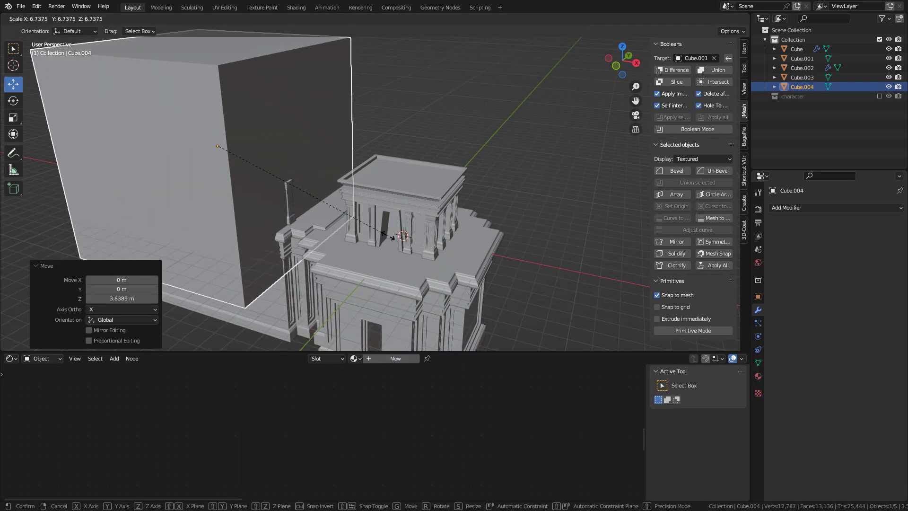
pyautogui.press('z')
pyautogui.click(286, 195)
pyautogui.moveTo(286, 195); pyautogui.dragTo(295, 159, button='middle')
pyautogui.press('s')
pyautogui.press('z')
pyautogui.click(365, 182)
# Resize the roof slab along Y and shift it along Y so it covers the colonnade
pyautogui.moveTo(365, 182); pyautogui.dragTo(316, 193, button='middle')
pyautogui.press('s')
pyautogui.press('y')
pyautogui.click(312, 169)
pyautogui.press('g')
pyautogui.press('y')
pyautogui.click(355, 166)
# Apply the roof slab's scale and open its mesh for editing
pyautogui.moveTo(355, 166); pyautogui.dragTo(394, 210, button='middle')
pyautogui.scroll(4, 376, 220)
pyautogui.hotkey('ctrl', 'a')
pyautogui.press('s')
pyautogui.press('Tab')
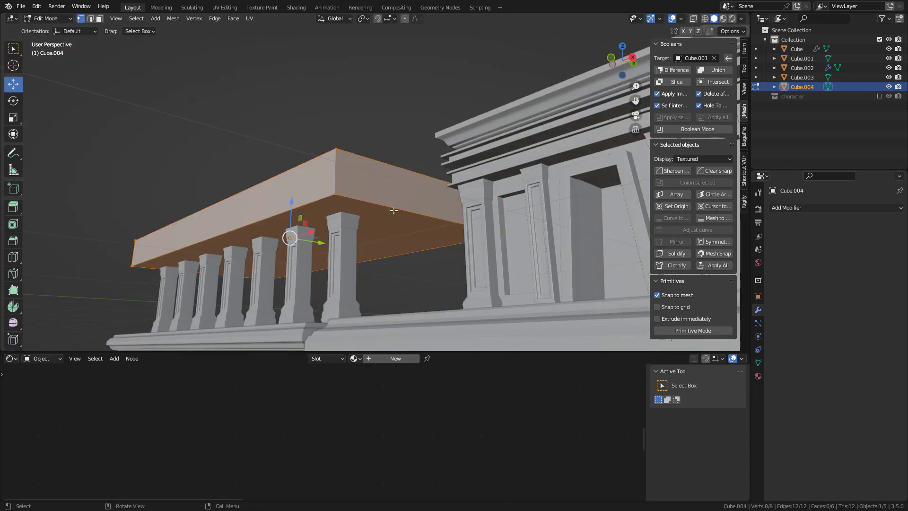
pyautogui.press('Tab')
pyautogui.press('Tab')
# Insert a horizontal loop cut halfway up the roof slab's sides and scale the new loop
pyautogui.hotkey('ctrl', 'r')
pyautogui.click(338, 176)
pyautogui.rightClick(338, 177)
pyautogui.press('s')
pyautogui.click(418, 146)
pyautogui.moveTo(417, 146); pyautogui.dragTo(403, 169, button='middle')
pyautogui.press('s')
pyautogui.click(452, 160)
# Bevel the slab's loop 1.13 m with a custom multi-segment moulding profile and lower the roof 0.22483 m along Z
pyautogui.click(435, 173)
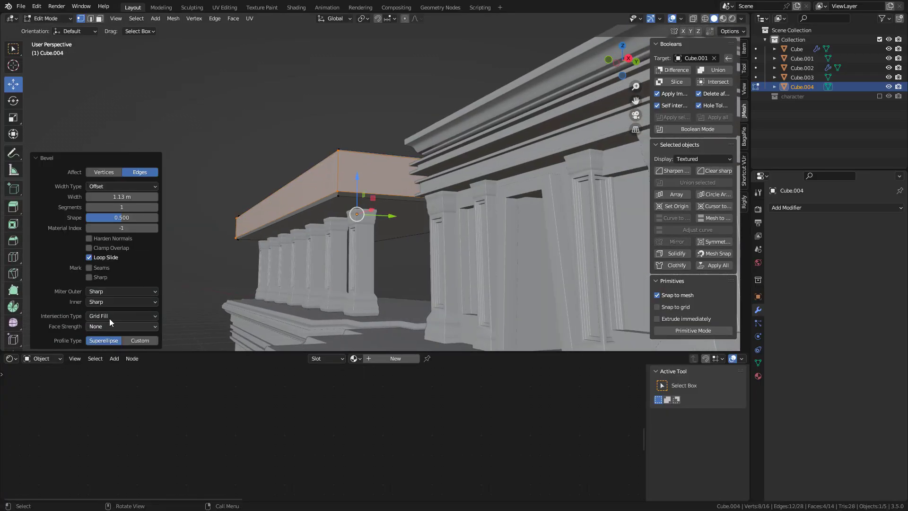
pyautogui.click(135, 333)
pyautogui.moveTo(312, 116); pyautogui.dragTo(389, 139, button='middle')
pyautogui.moveTo(218, 114); pyautogui.dragTo(214, 95, button='middle')
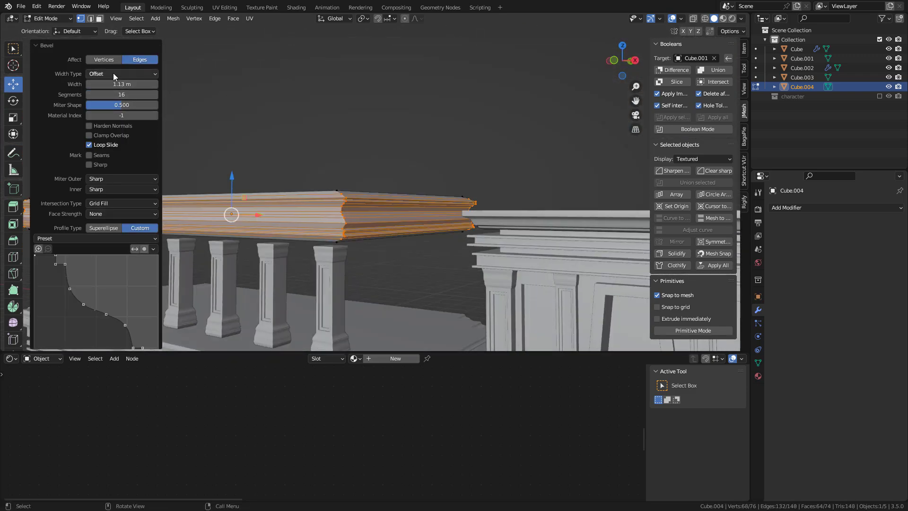
pyautogui.moveTo(155, 93); pyautogui.dragTo(168, 93)
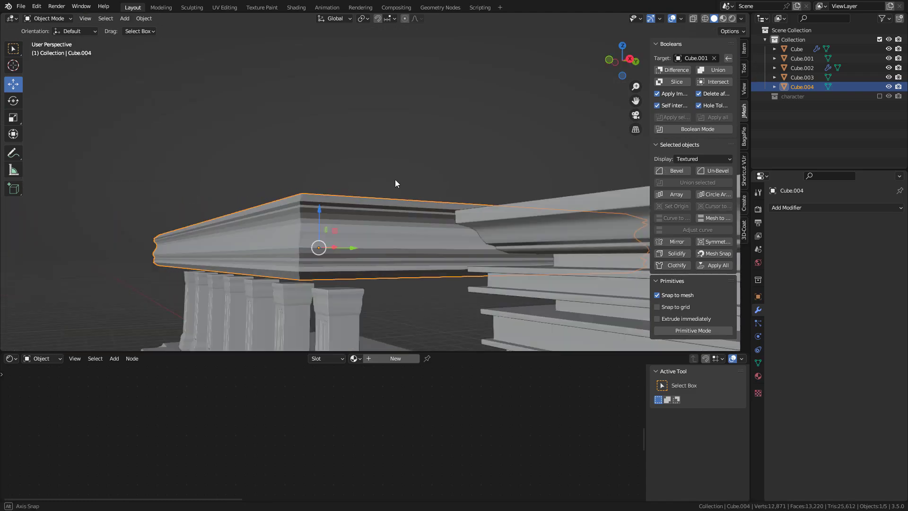
pyautogui.moveTo(395, 180); pyautogui.dragTo(437, 190, button='middle')
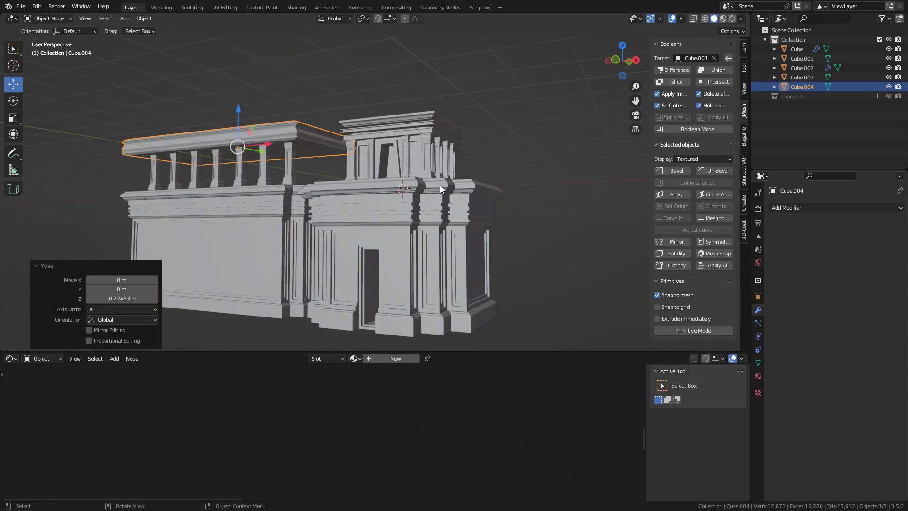
# Duplicate the main temple base and raise the copy above the building
pyautogui.click(378, 232)
pyautogui.moveTo(298, 230); pyautogui.dragTo(397, 229, button='middle')
pyautogui.hotkey('shift', 'd')
pyautogui.press('Escape')
pyautogui.moveTo(398, 229); pyautogui.dragTo(398, 71)
pyautogui.moveTo(398, 95); pyautogui.dragTo(410, 169, button='middle')
# Scale down the copied base, move it -13.143 m along X and shift it along Y towards the colonnade
pyautogui.press('s')
pyautogui.click(406, 162)
pyautogui.press('g')
pyautogui.press('x')
pyautogui.click(278, 117)
pyautogui.moveTo(279, 117); pyautogui.dragTo(222, 128, button='middle')
pyautogui.press('g')
pyautogui.press('y')
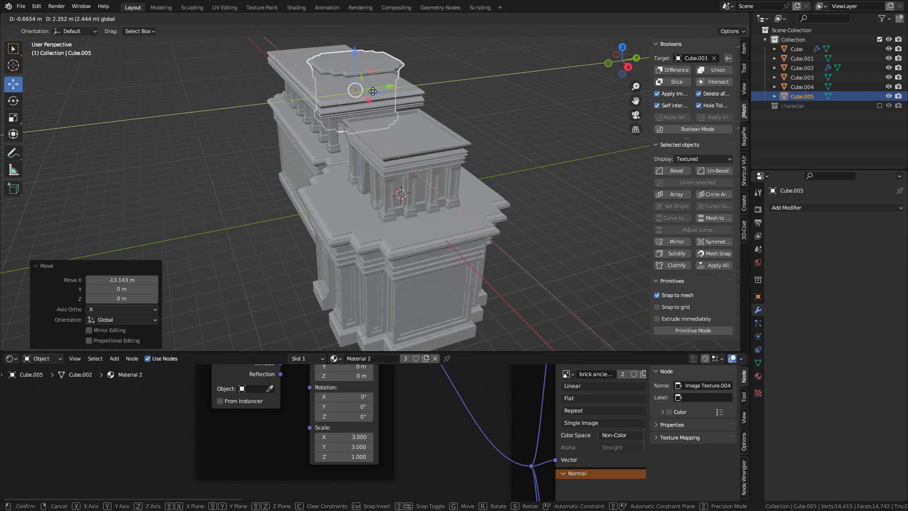
pyautogui.click(348, 101)
# Resize the copied base again and lower it 0.37357 m to sit behind the columns
pyautogui.moveTo(349, 102); pyautogui.dragTo(402, 104, button='middle')
pyautogui.press('s')
pyautogui.click(394, 107)
pyautogui.moveTo(374, 199); pyautogui.dragTo(410, 181, button='middle')
pyautogui.press('g')
pyautogui.press('z')
pyautogui.click(208, 124)
# Stretch the copied base about 3.37 times along X, rescale it along Y and shift it behind the colonnade
pyautogui.moveTo(227, 129); pyautogui.dragTo(258, 129, button='middle')
pyautogui.press('s')
pyautogui.click(257, 127)
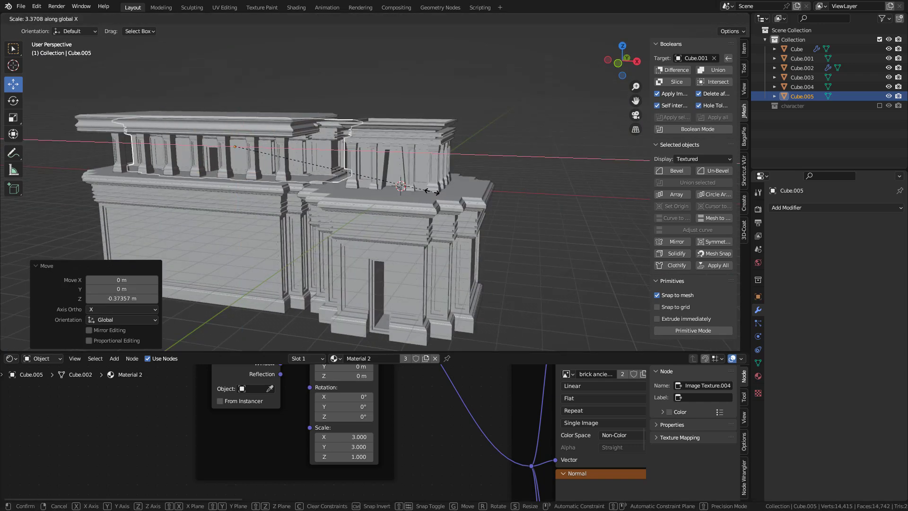
pyautogui.click(432, 192)
pyautogui.moveTo(444, 114); pyautogui.dragTo(382, 149, button='middle')
pyautogui.press('s')
pyautogui.press('y')
pyautogui.click(481, 140)
pyautogui.moveTo(408, 87); pyautogui.dragTo(438, 88)
# Lower the stretched base copy beneath the colonnade roof and fine-tune the position of the neighbouring pieces
pyautogui.scroll(2, 407, 162)
pyautogui.moveTo(369, 217); pyautogui.dragTo(260, 159, button='middle')
pyautogui.moveTo(259, 158); pyautogui.dragTo(246, 230)
pyautogui.keyDown('shift'); pyautogui.click(245, 232); pyautogui.keyUp('shift')
pyautogui.keyDown('shift'); pyautogui.click(245, 231); pyautogui.keyUp('shift')
pyautogui.keyDown('shift'); pyautogui.click(369, 71); pyautogui.keyUp('shift')
pyautogui.keyDown('shift'); pyautogui.click(377, 63); pyautogui.keyUp('shift')
pyautogui.moveTo(286, 137); pyautogui.dragTo(328, 120)
pyautogui.moveTo(299, 88); pyautogui.dragTo(299, 92)
pyautogui.moveTo(342, 171); pyautogui.dragTo(401, 125, button='middle')
# Copy the existing Material.001 to the new colonnade roof
pyautogui.click(306, 145)
pyautogui.keyDown('shift'); pyautogui.click(352, 142); pyautogui.keyUp('shift')
pyautogui.click(758, 376)
pyautogui.click(891, 251)
# Unwrap the colonnade roof's UVs so the stone texture maps onto its mouldings
pyautogui.click(260, 136)
pyautogui.press('Tab')
pyautogui.press('u')
pyautogui.click(260, 137)
pyautogui.press('Tab')
# Switch to rendered shading and examine the texture on the colonnade roof and side building
pyautogui.click(297, 169)
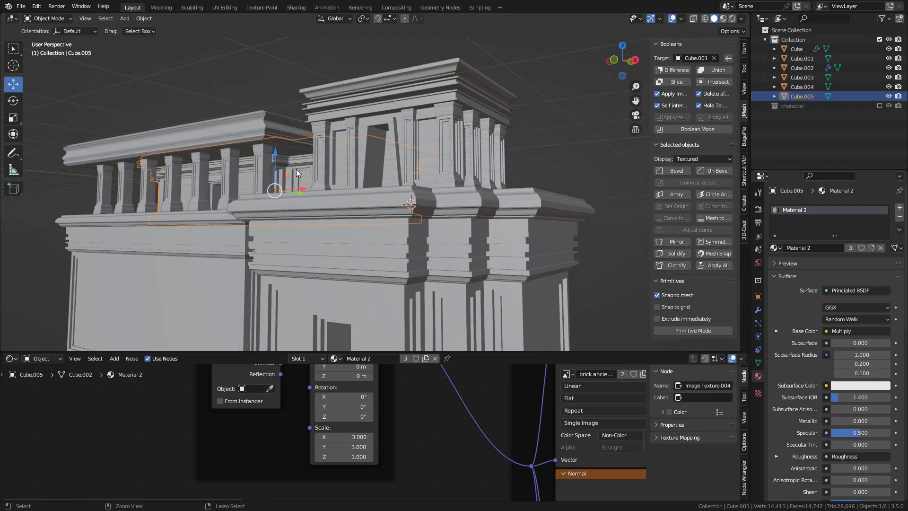
pyautogui.click(271, 94)
pyautogui.press('z')
pyautogui.moveTo(439, 149); pyautogui.dragTo(428, 164, button='middle')
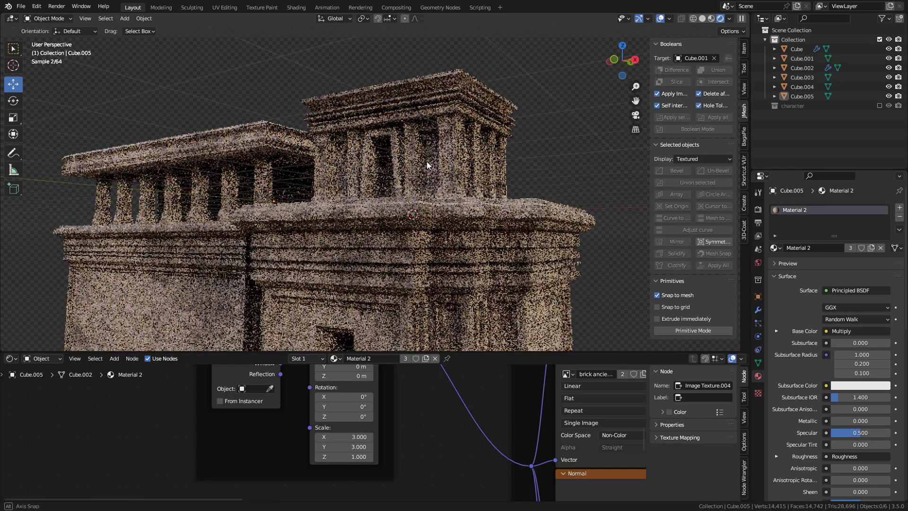
pyautogui.moveTo(244, 284); pyautogui.dragTo(266, 268, button='middle')
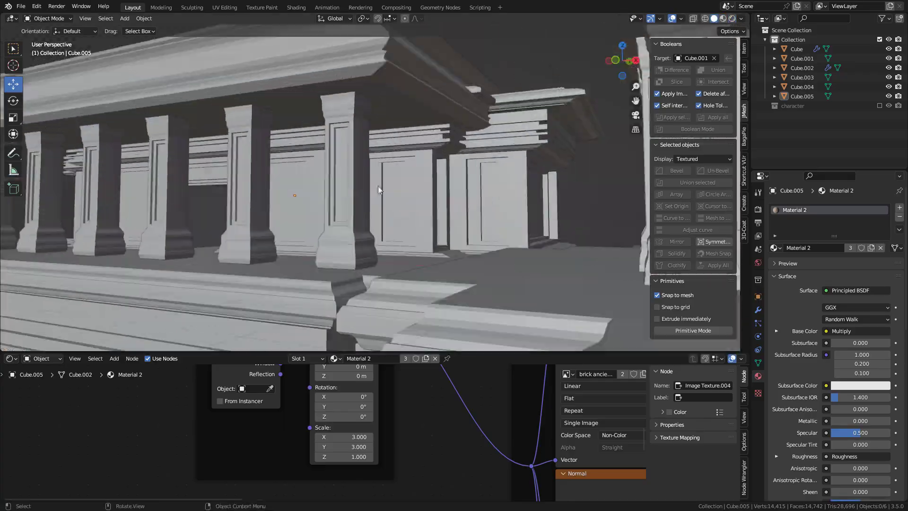
# Examine the arrayed columns and the recessed wall behind them up close in rendered shading
pyautogui.press('Tab')
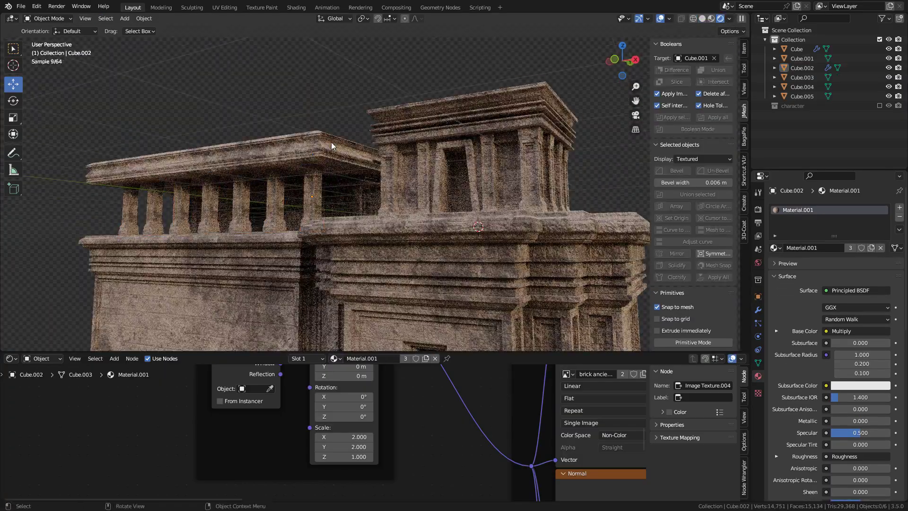
pyautogui.click(308, 186)
pyautogui.press('Tab')
pyautogui.press('Tab')
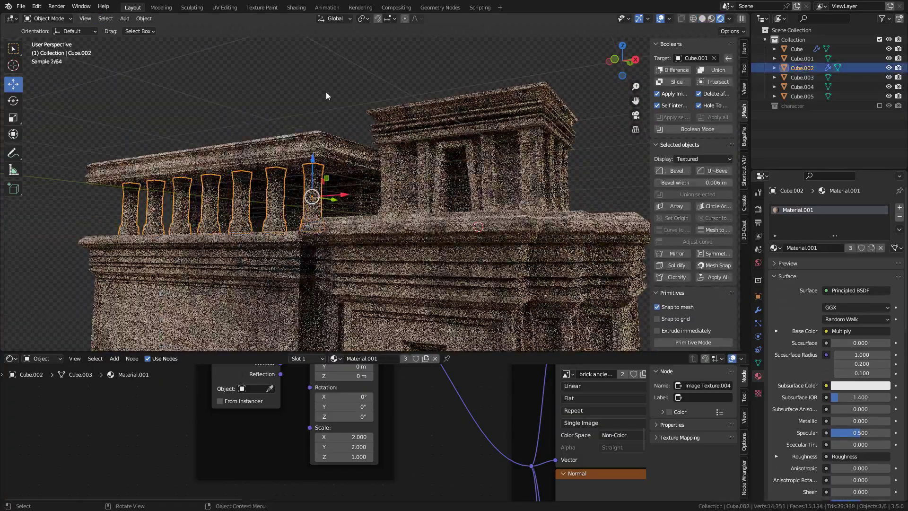
pyautogui.click(326, 99)
pyautogui.moveTo(329, 94); pyautogui.dragTo(336, 92, button='middle')
pyautogui.scroll(1, 345, 92)
pyautogui.scroll(5, 283, 170)
pyautogui.keyDown('shift'); pyautogui.moveTo(256, 204); pyautogui.dragTo(388, 181, button='middle'); pyautogui.keyUp('shift')
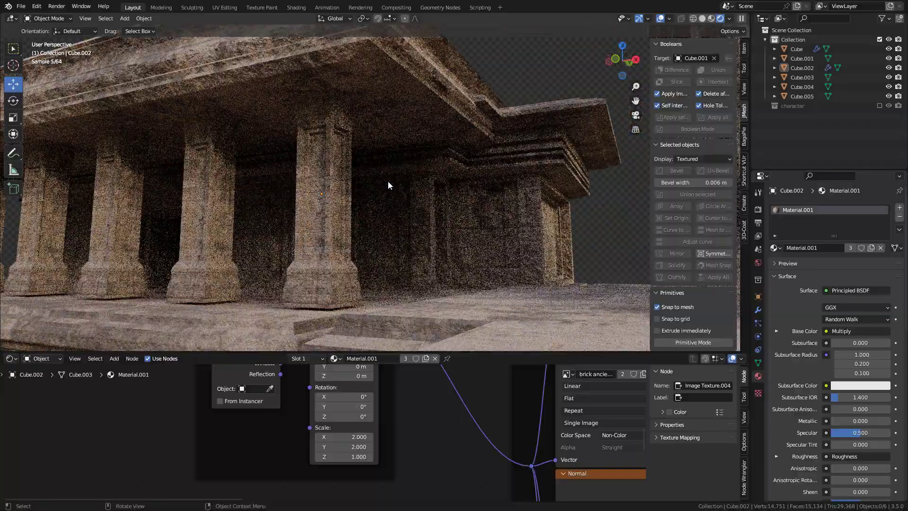
# Reposition the stretched base copy behind the columns to adjust the depth of the colonnade
pyautogui.click(337, 198)
pyautogui.scroll(-5, 447, 160)
pyautogui.scroll(-5, 449, 165)
pyautogui.press('g')
pyautogui.click(300, 123)
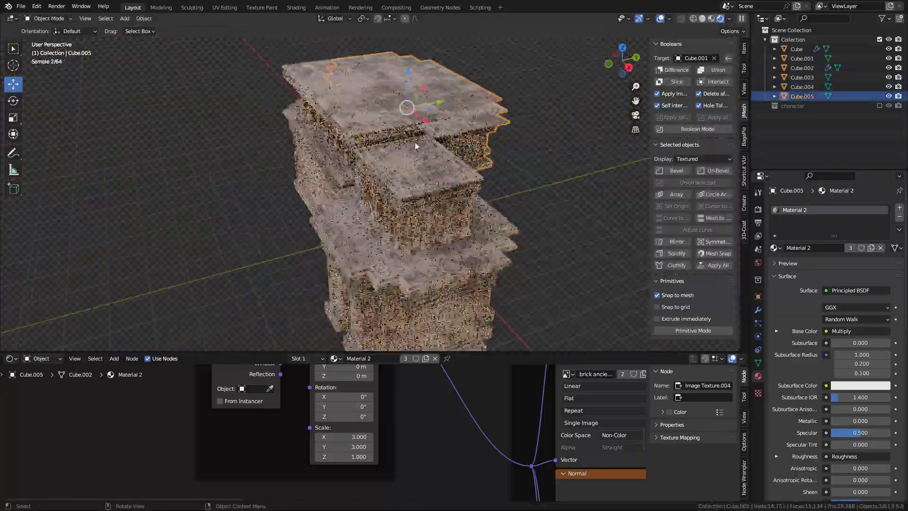
pyautogui.press('g')
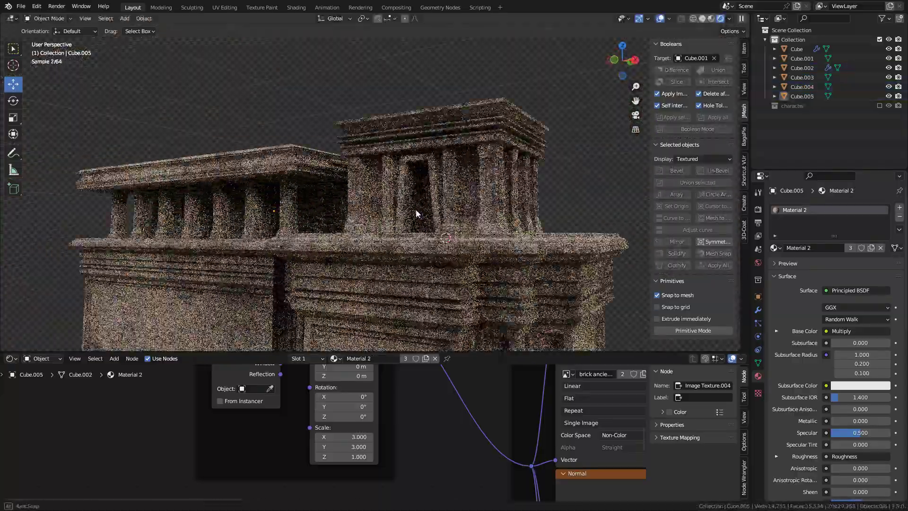
# Duplicate the side building's moulded base, lower the copy down the wall below the colonnade, and rescale it as another moulding band
pyautogui.moveTo(284, 156); pyautogui.dragTo(290, 149, button='middle')
pyautogui.hotkey('shift', 'd')
pyautogui.press('Escape')
pyautogui.scroll(3, 290, 148)
pyautogui.moveTo(221, 154); pyautogui.dragTo(223, 232)
pyautogui.press('s')
pyautogui.click(326, 227)
pyautogui.moveTo(326, 227); pyautogui.dragTo(344, 259, button='middle')
pyautogui.moveTo(344, 259); pyautogui.dragTo(332, 255)
pyautogui.moveTo(332, 256); pyautogui.dragTo(368, 205, button='middle')
pyautogui.scroll(-2, 369, 205)
# Duplicate the moulding band again and lower the copy further down the side building's wall
pyautogui.hotkey('shift', 'd')
pyautogui.press('Escape')
pyautogui.moveTo(267, 253); pyautogui.dragTo(265, 283)
pyautogui.moveTo(360, 142); pyautogui.dragTo(337, 123, button='middle')
pyautogui.click(333, 87)
# Select the lower moulding band, scale it to about 0.824 of its height, and adjust its vertical position
pyautogui.click(229, 321)
pyautogui.press('s')
pyautogui.click(226, 321)
pyautogui.moveTo(184, 287); pyautogui.dragTo(184, 281)
pyautogui.click(239, 278)
pyautogui.press('s')
pyautogui.click(236, 278)
# Duplicate the flattened band, raise the copy to fill the wall between the existing mouldings, and rescale it
pyautogui.hotkey('shift', 'd')
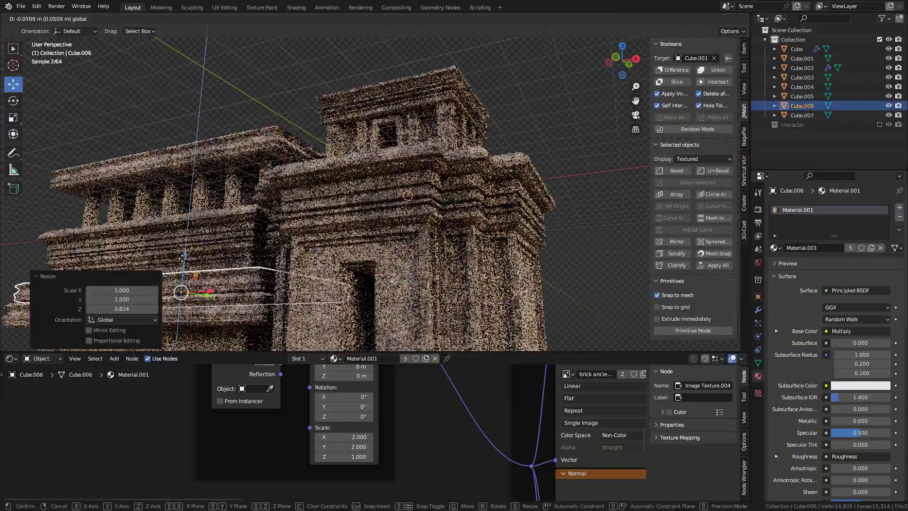
pyautogui.press('Escape')
pyautogui.moveTo(184, 258); pyautogui.dragTo(186, 239)
pyautogui.press('s')
pyautogui.click(233, 201)
pyautogui.click(285, 124)
# Select two pieces of the temple together and shift them along one horizontal axis to adjust the junction with the side building
pyautogui.moveTo(287, 135); pyautogui.dragTo(359, 227, button='middle')
pyautogui.scroll(1, 296, 135)
pyautogui.click(366, 229)
pyautogui.keyDown('shift'); pyautogui.click(369, 175); pyautogui.keyUp('shift')
pyautogui.moveTo(374, 189); pyautogui.dragTo(351, 199, button='middle')
pyautogui.moveTo(424, 221); pyautogui.dragTo(382, 220)
pyautogui.click(497, 191)
pyautogui.moveTo(496, 191); pyautogui.dragTo(637, 131, button='middle')
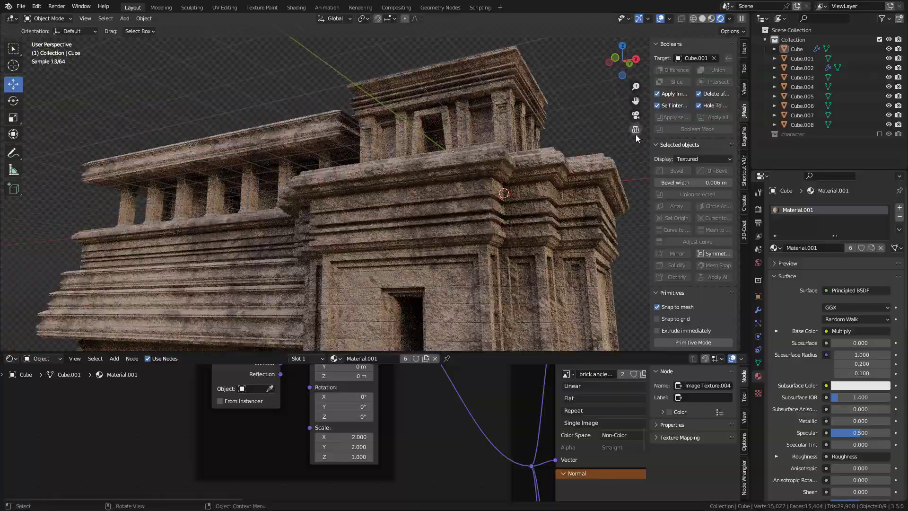